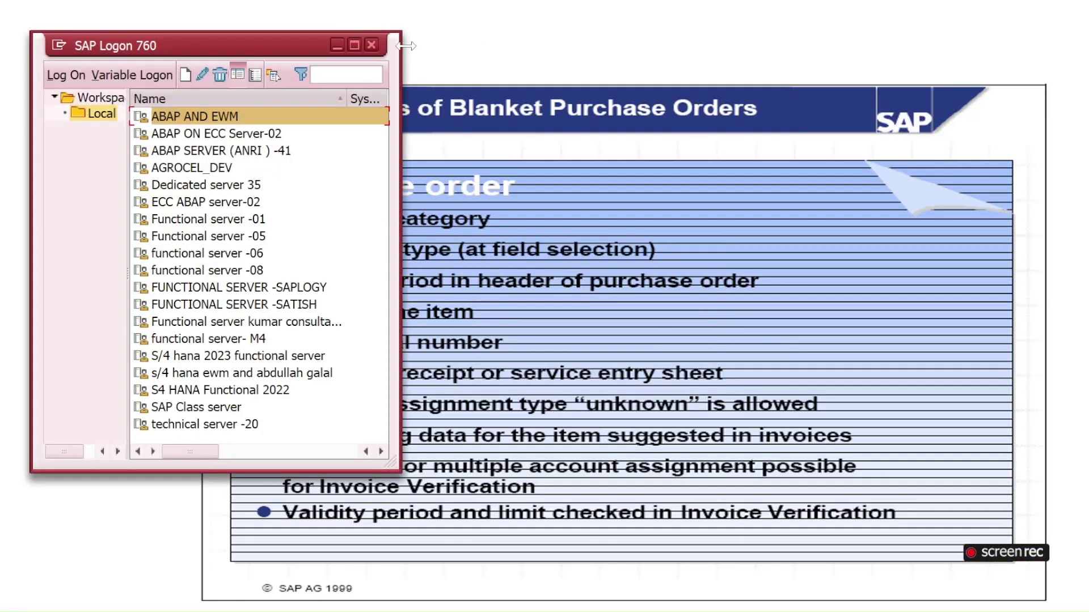
- Maximise the SAP Logon window and open the SAP Class server connection
{"action": "left_click", "coordinate": [354, 45]}
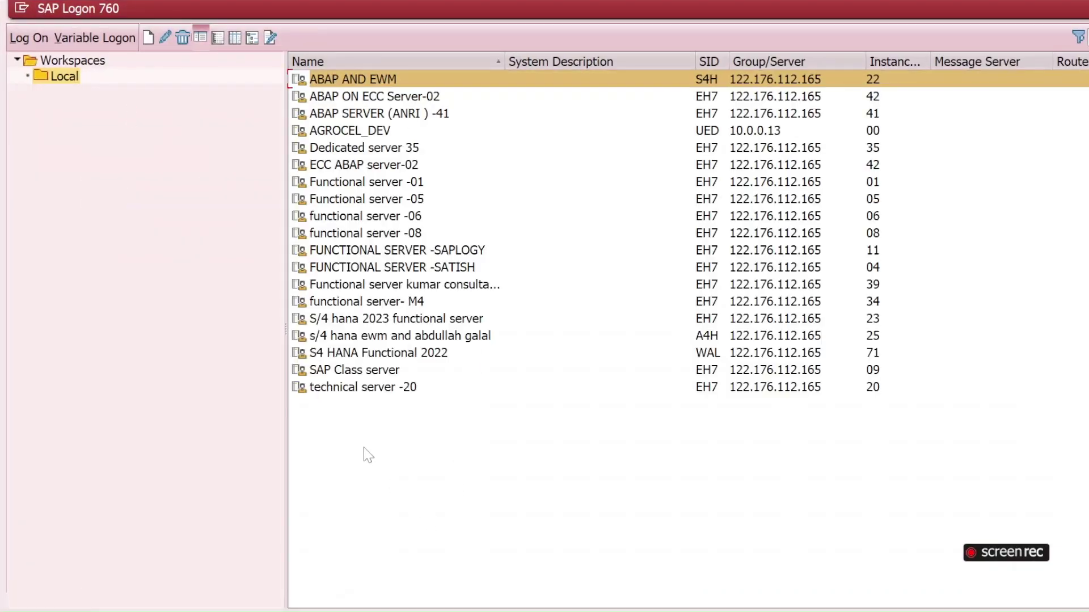
{"action": "left_click", "coordinate": [342, 370]}
{"action": "double_click", "coordinate": [342, 370]}
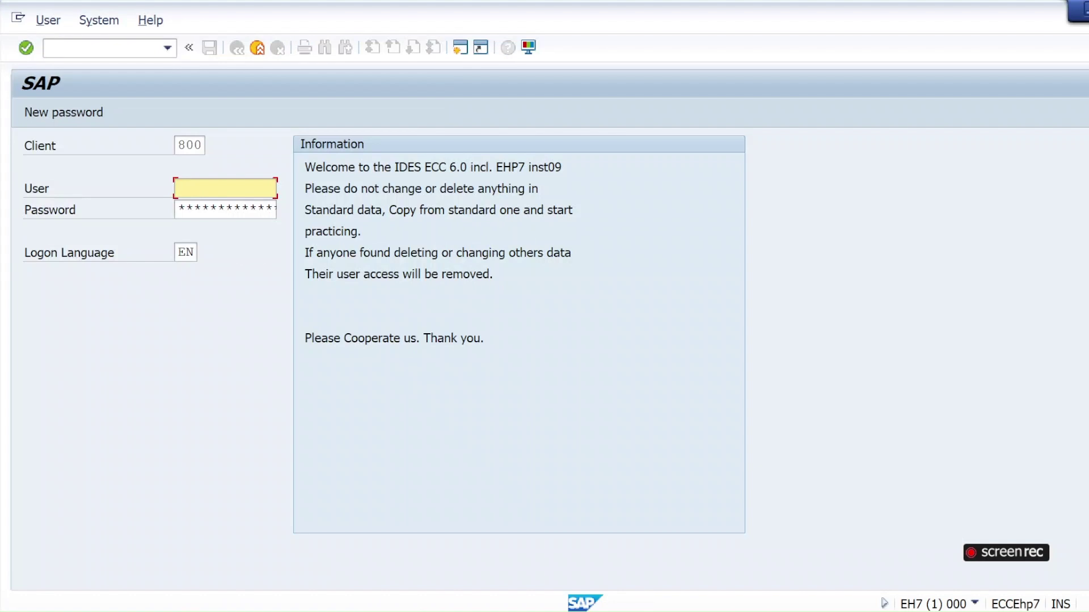
- Log on to client 800 with the user ID and the account password
{"action": "left_click", "coordinate": [197, 188]}
{"action": "left_click", "coordinate": [197, 224]}
{"action": "left_click", "coordinate": [194, 209]}
{"action": "type", "text": "*****"}
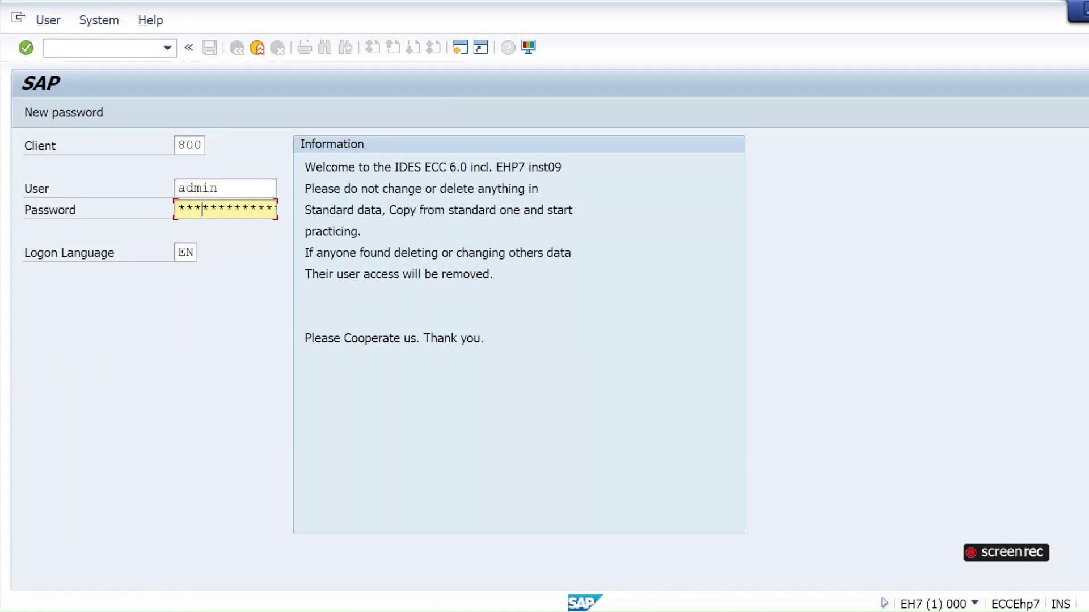
{"action": "key", "text": "Return"}
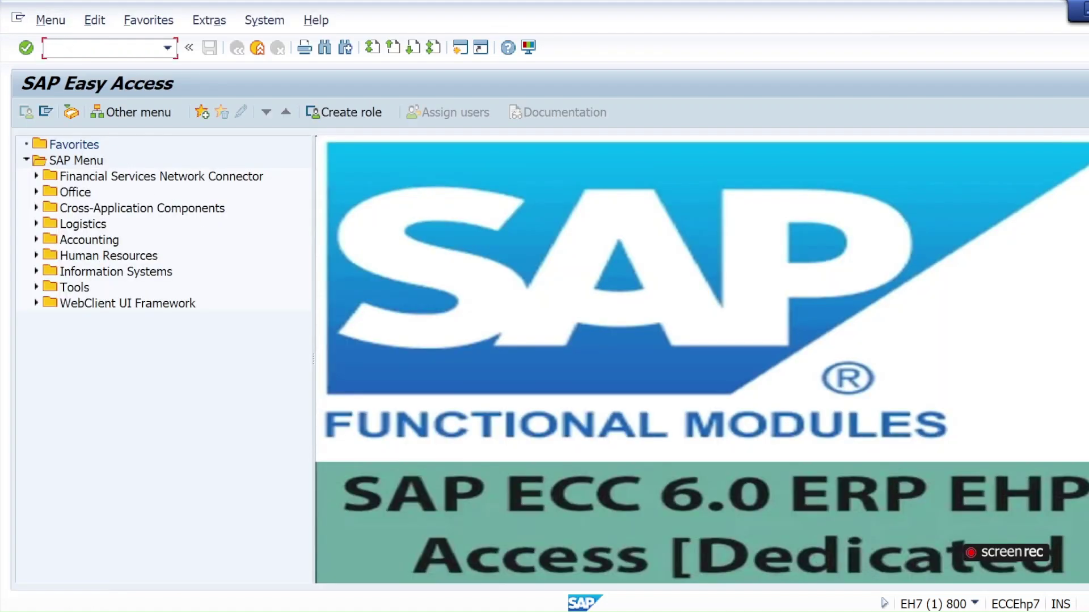
- Start transaction me21n to create a purchase order
{"action": "type", "text": "me21n"}
{"action": "key", "text": "Return"}
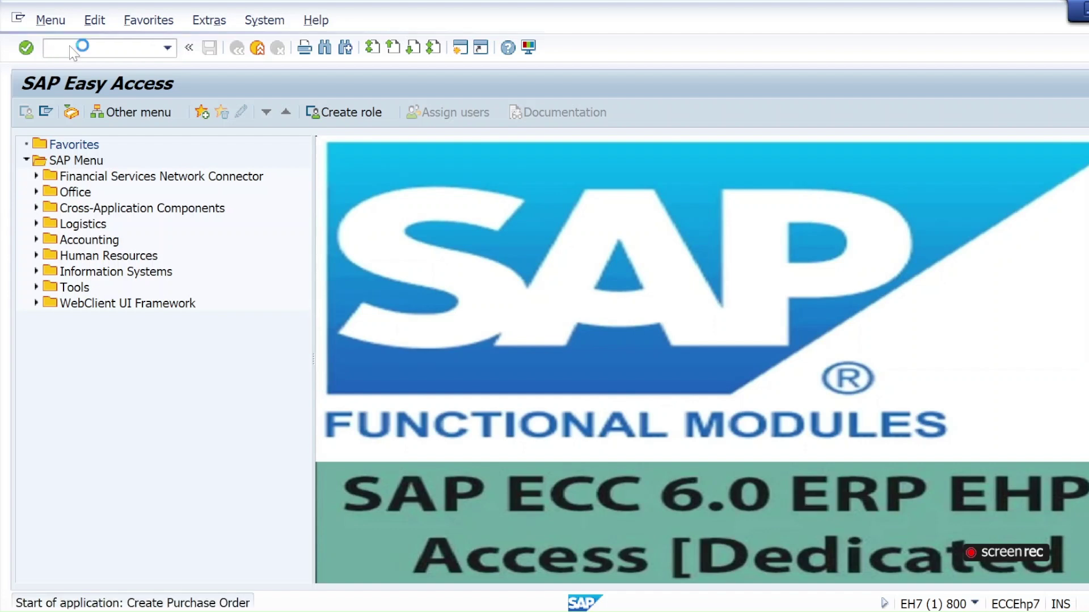
{"action": "left_click", "coordinate": [544, 145]}
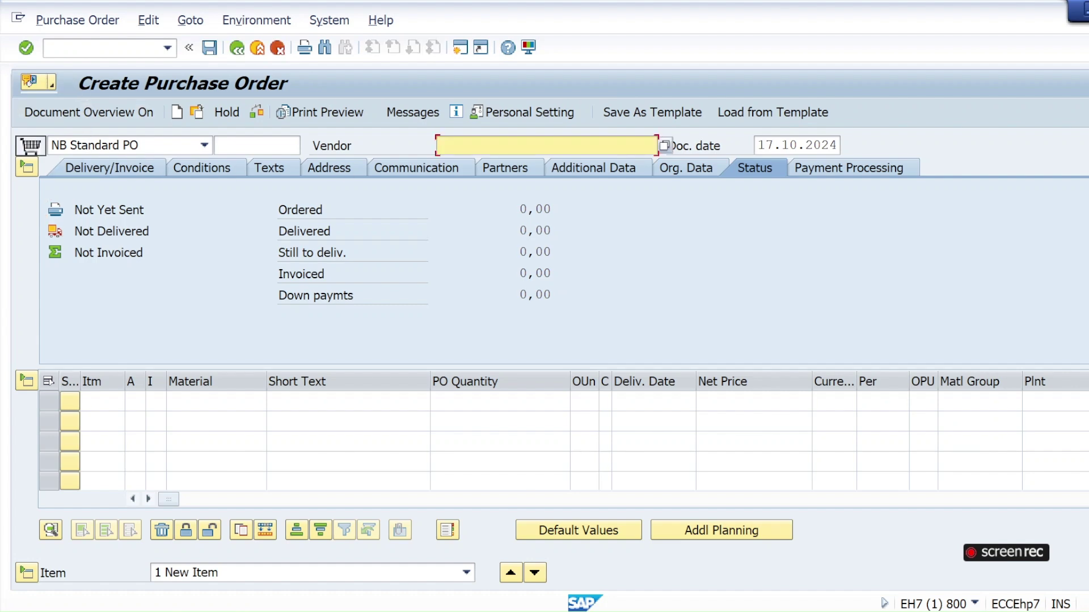
{"action": "left_click", "coordinate": [272, 230]}
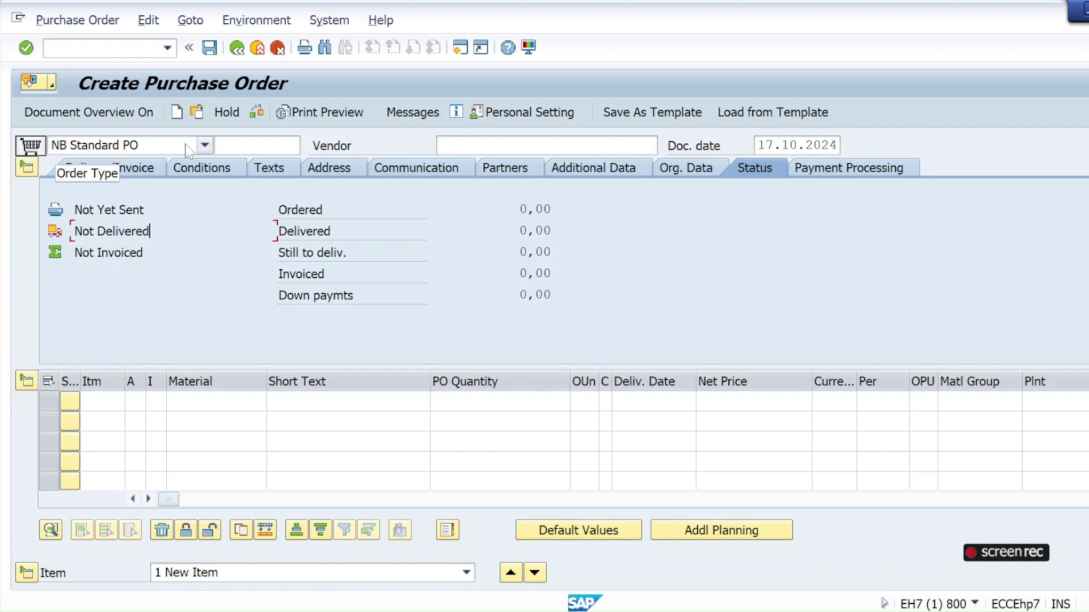
- Set the purchase order type to FO Framework order
{"action": "left_click", "coordinate": [204, 145]}
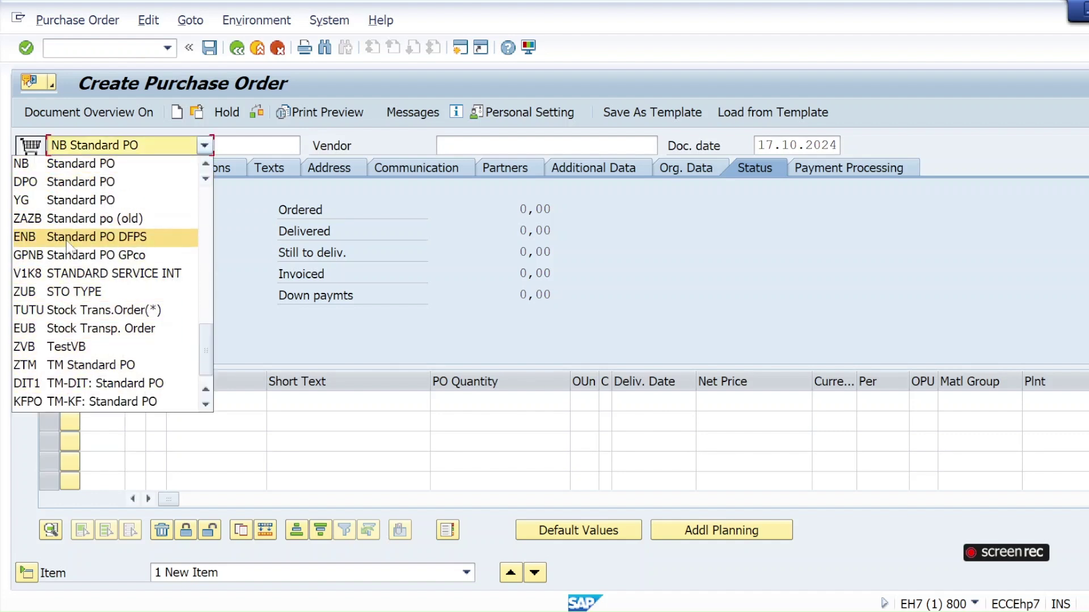
{"action": "scroll", "coordinate": [68, 266], "scroll_direction": "up", "scroll_amount": 7}
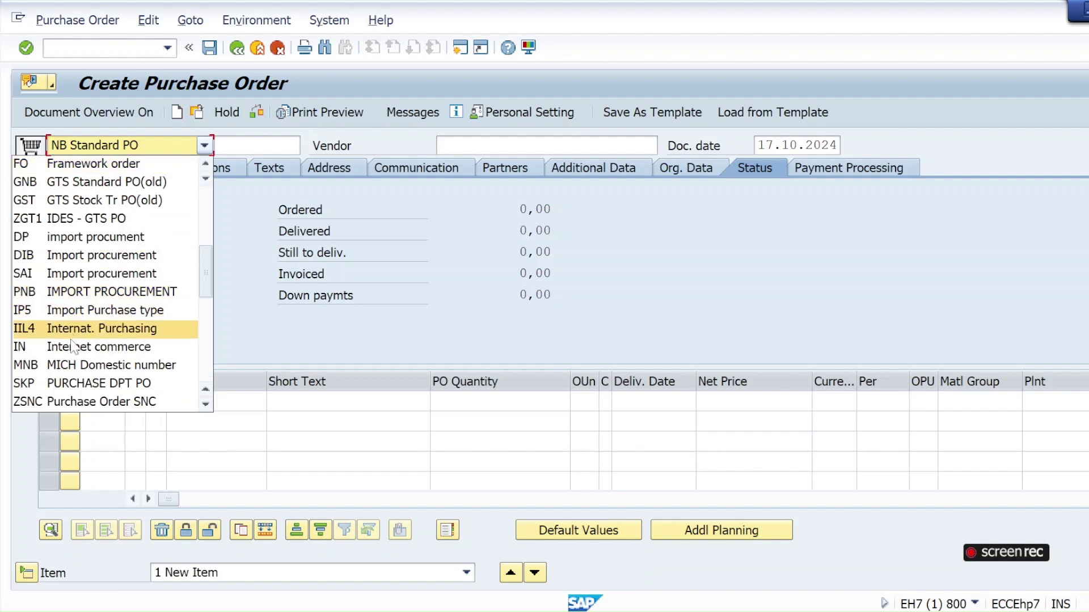
{"action": "left_click", "coordinate": [27, 169]}
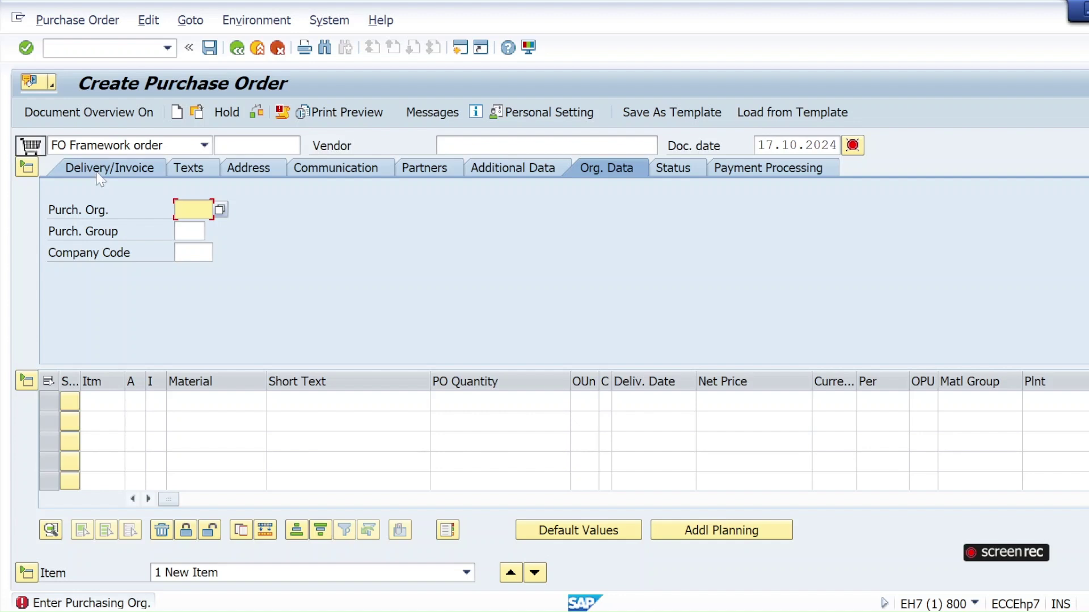
- Enter ven1 as the vendor of the framework order
{"action": "left_click", "coordinate": [546, 145]}
{"action": "key", "text": "Down"}
{"action": "key", "text": "Return"}
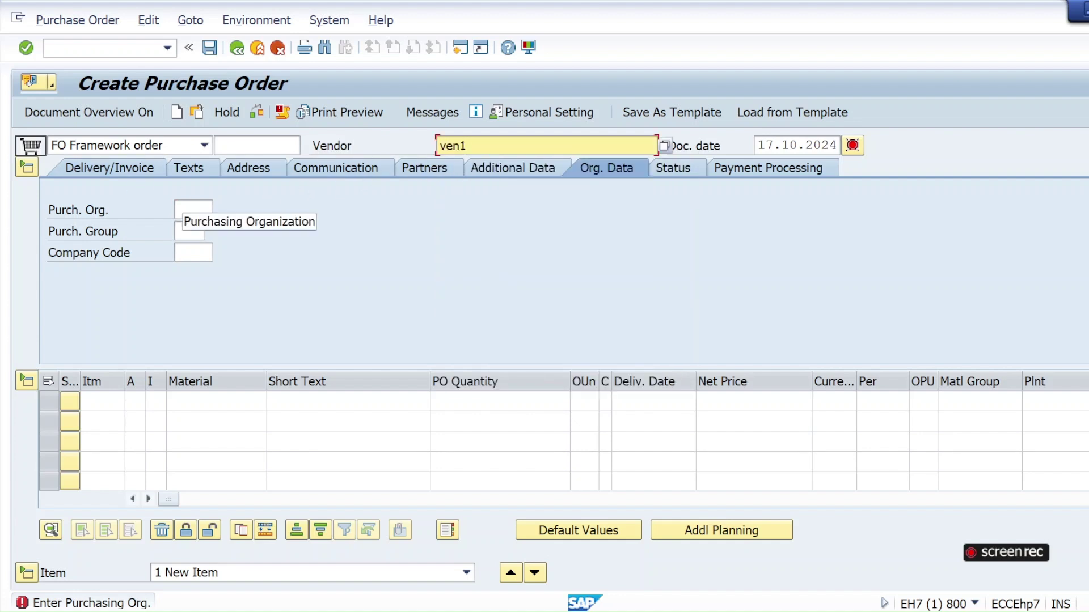
- Fill in the organizational data with purchasing organization krp1, purchasing group 001 and company code krip
{"action": "left_click", "coordinate": [193, 209]}
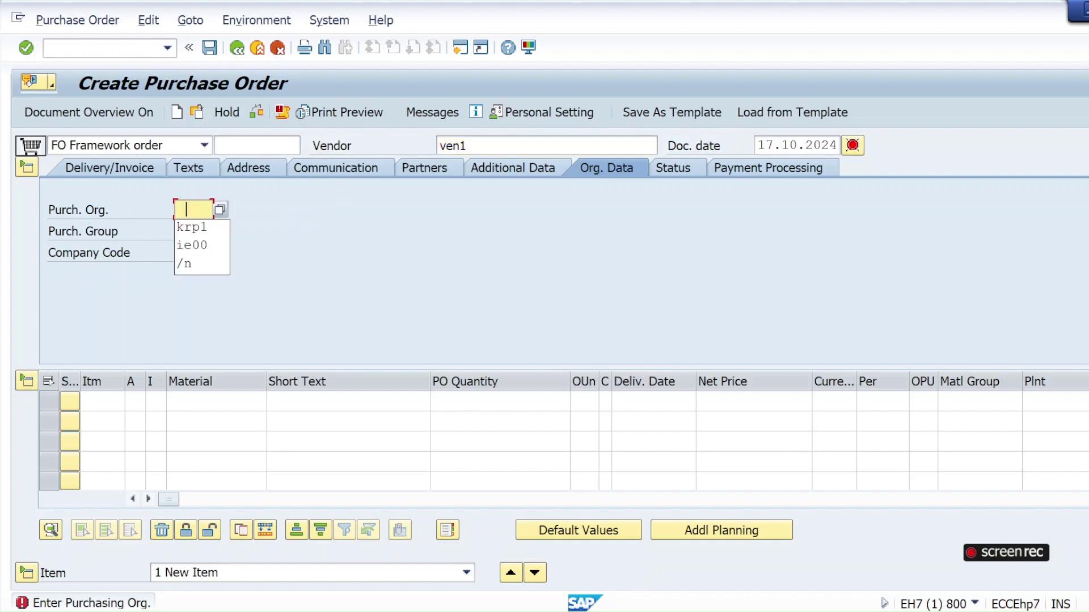
{"action": "left_click", "coordinate": [190, 224]}
{"action": "left_click", "coordinate": [189, 231]}
{"action": "left_click", "coordinate": [196, 249]}
{"action": "left_click", "coordinate": [193, 253]}
{"action": "left_click", "coordinate": [194, 268]}
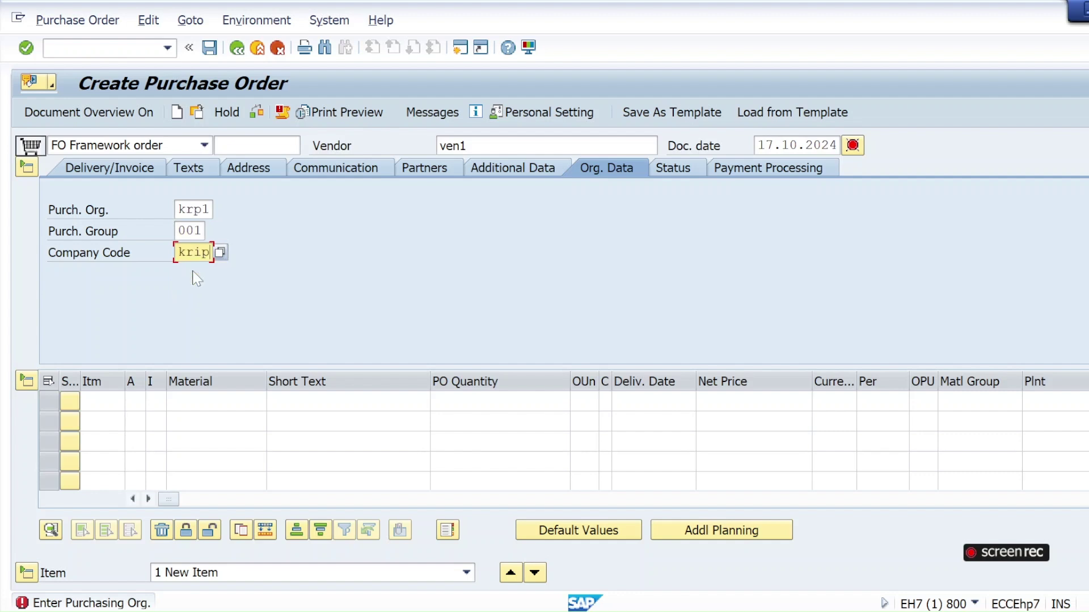
- Set the order's validity period in the header's additional data from 17.10.2024 to 31.10.2024
{"action": "left_click", "coordinate": [513, 169]}
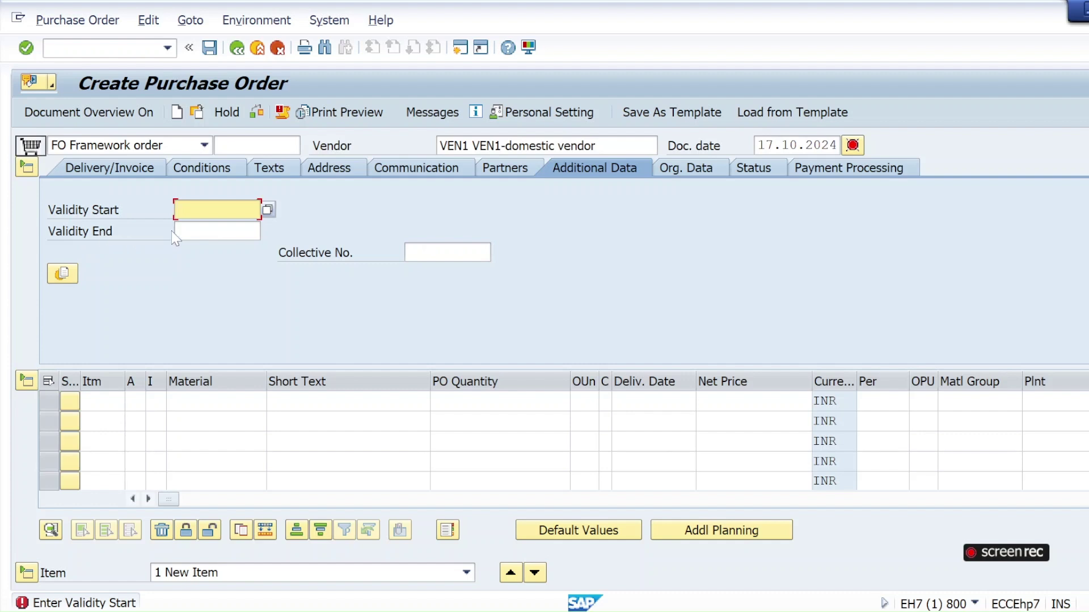
{"action": "type", "text": "1"}
{"action": "left_click", "coordinate": [214, 220]}
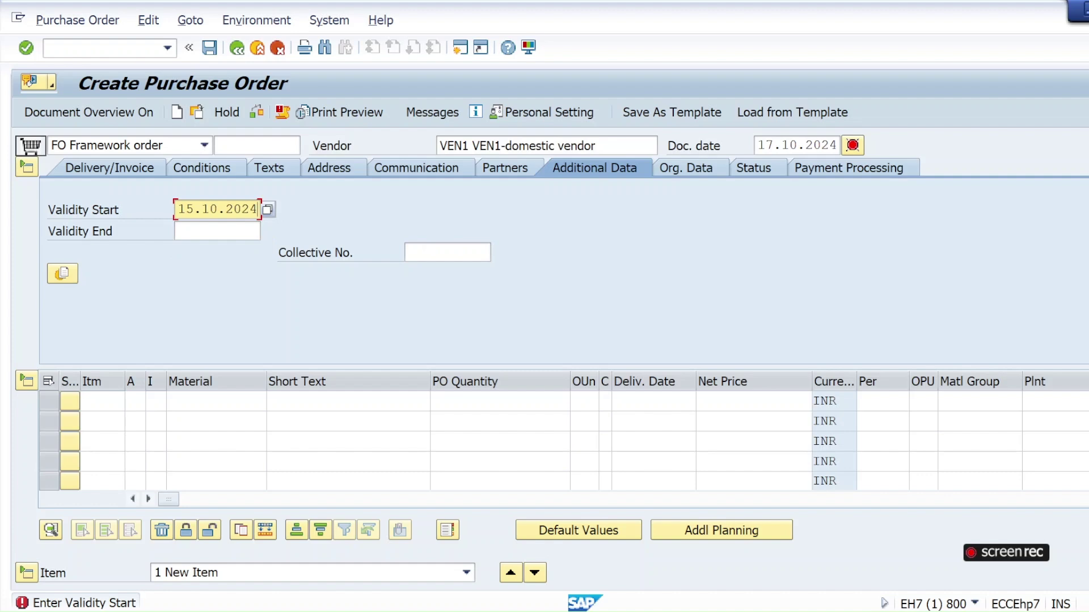
{"action": "left_click", "coordinate": [267, 209]}
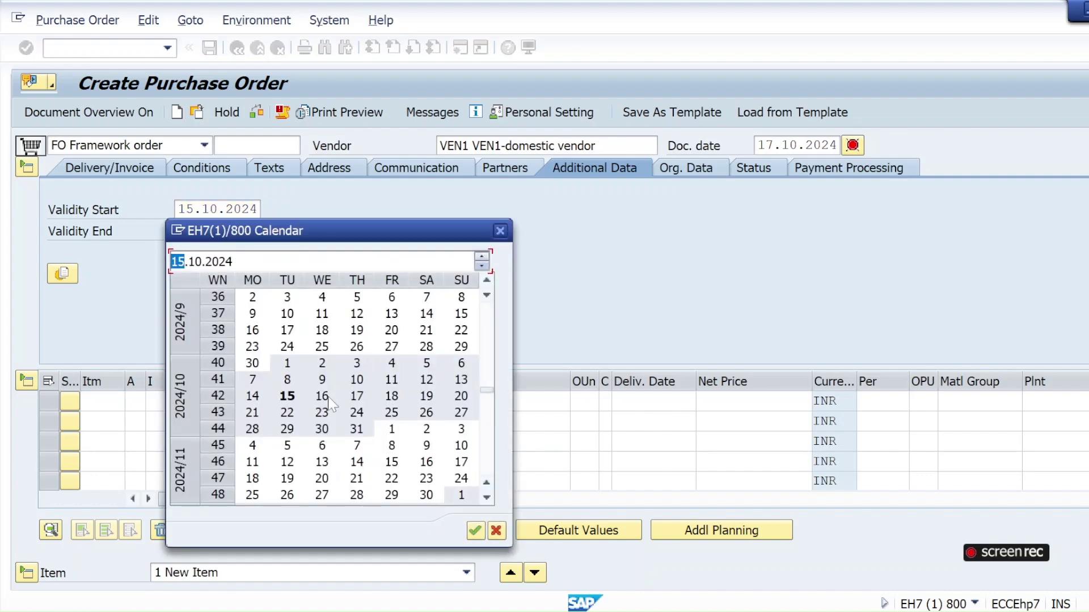
{"action": "double_click", "coordinate": [287, 397]}
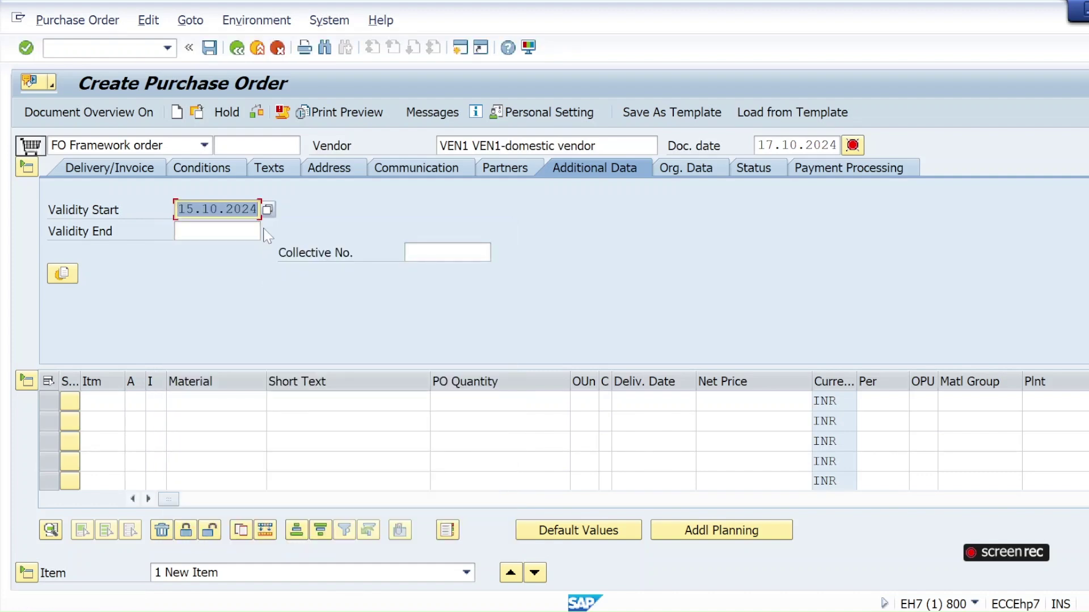
{"action": "left_click", "coordinate": [256, 232]}
{"action": "left_click", "coordinate": [269, 231]}
{"action": "double_click", "coordinate": [356, 397]}
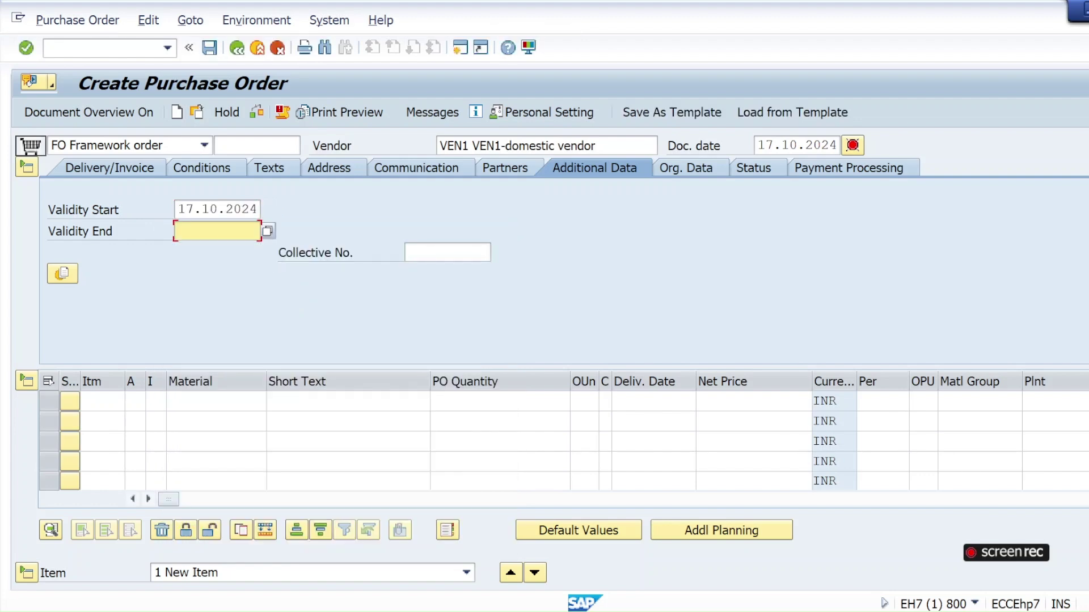
{"action": "left_click", "coordinate": [268, 231]}
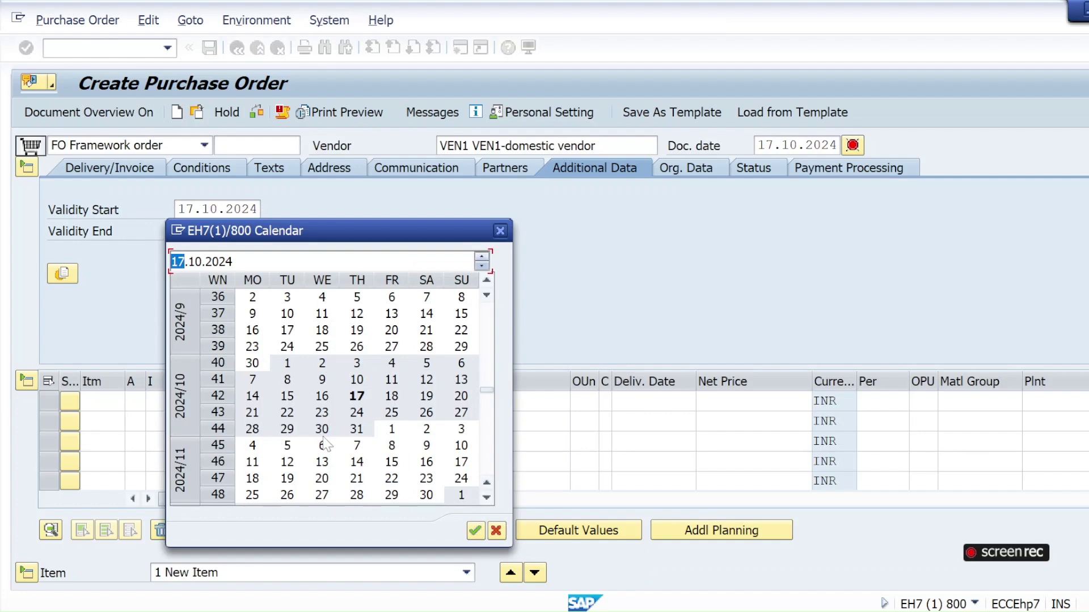
{"action": "double_click", "coordinate": [356, 428]}
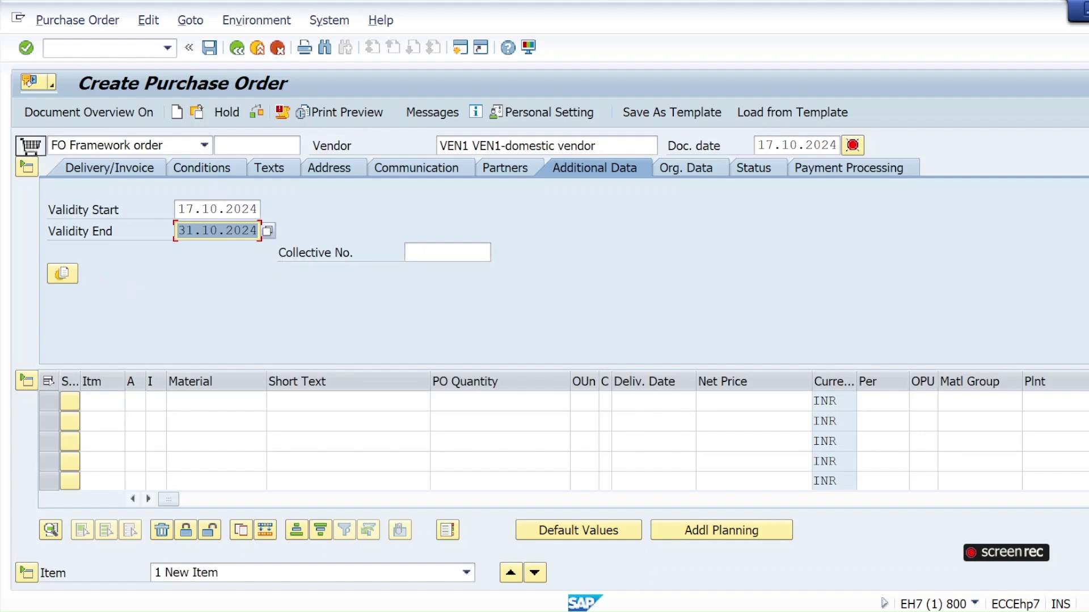
- Check the purchase order for errors and close the message log
{"action": "left_click", "coordinate": [216, 401]}
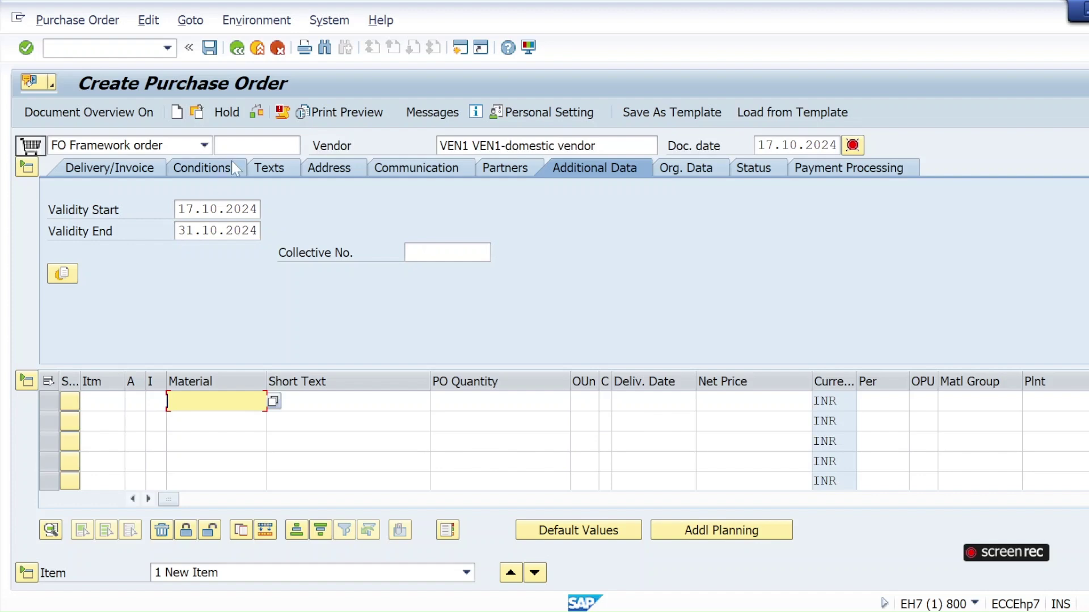
{"action": "left_click", "coordinate": [256, 116]}
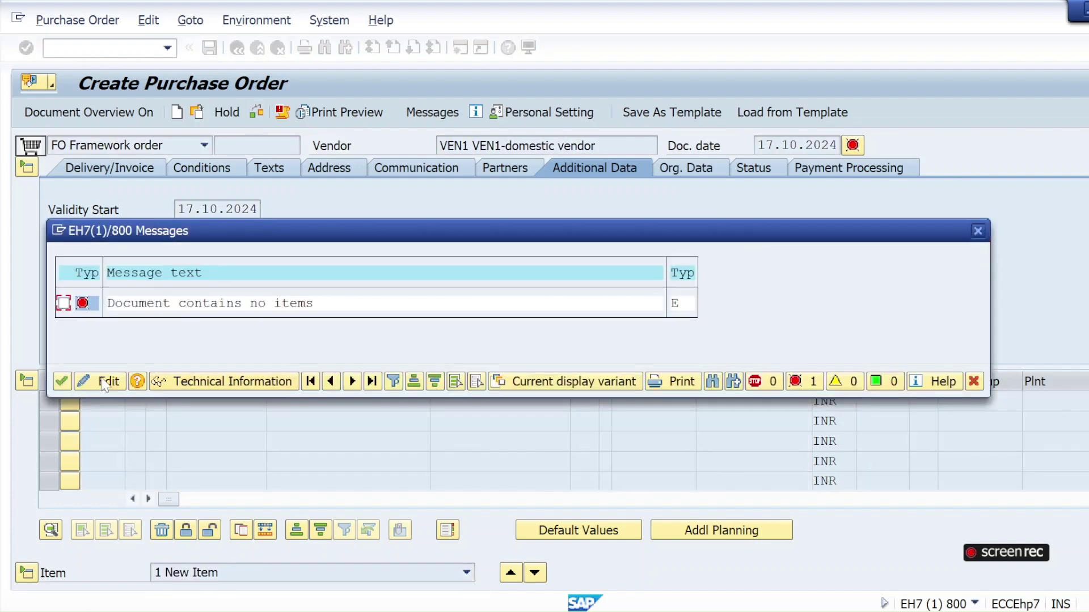
{"action": "left_click", "coordinate": [62, 381]}
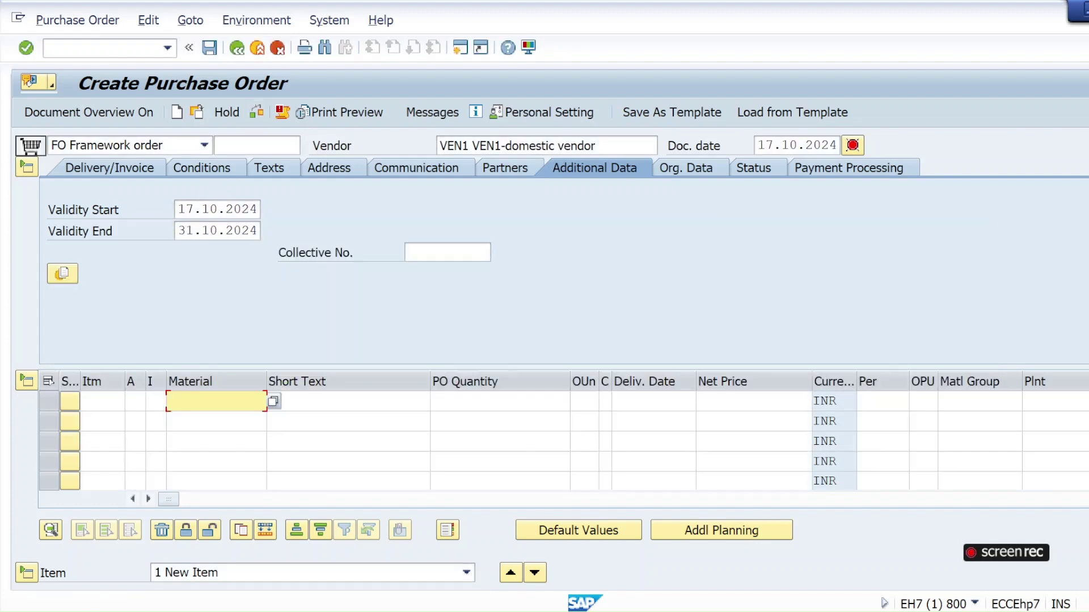
- Set the first item's account assignment category to K (Cost center)
{"action": "left_click", "coordinate": [147, 402]}
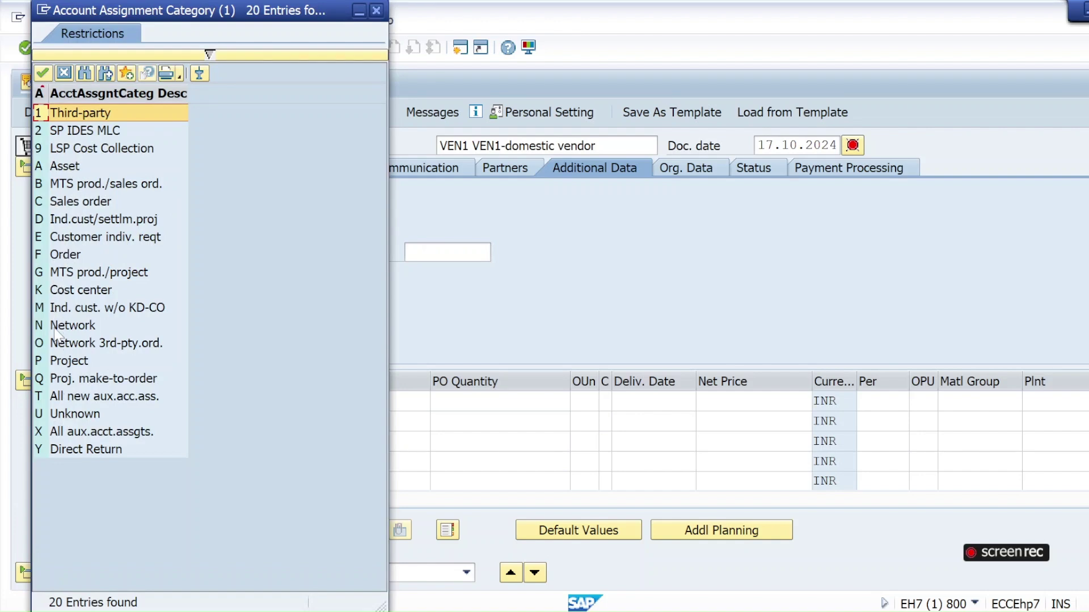
{"action": "double_click", "coordinate": [71, 291]}
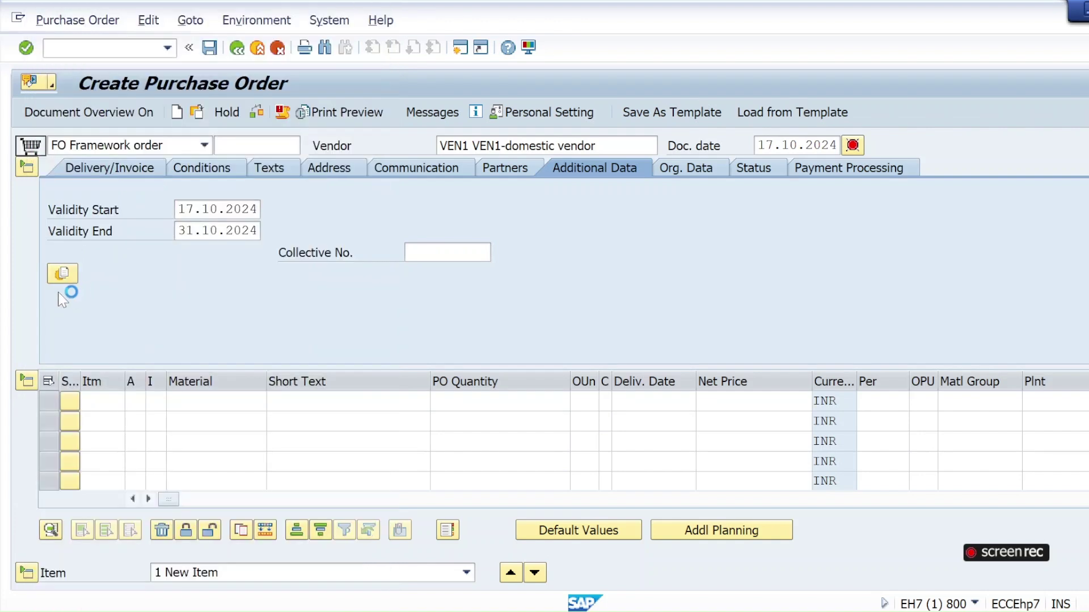
{"action": "key", "text": "Tab"}
{"action": "key", "text": "Tab"}
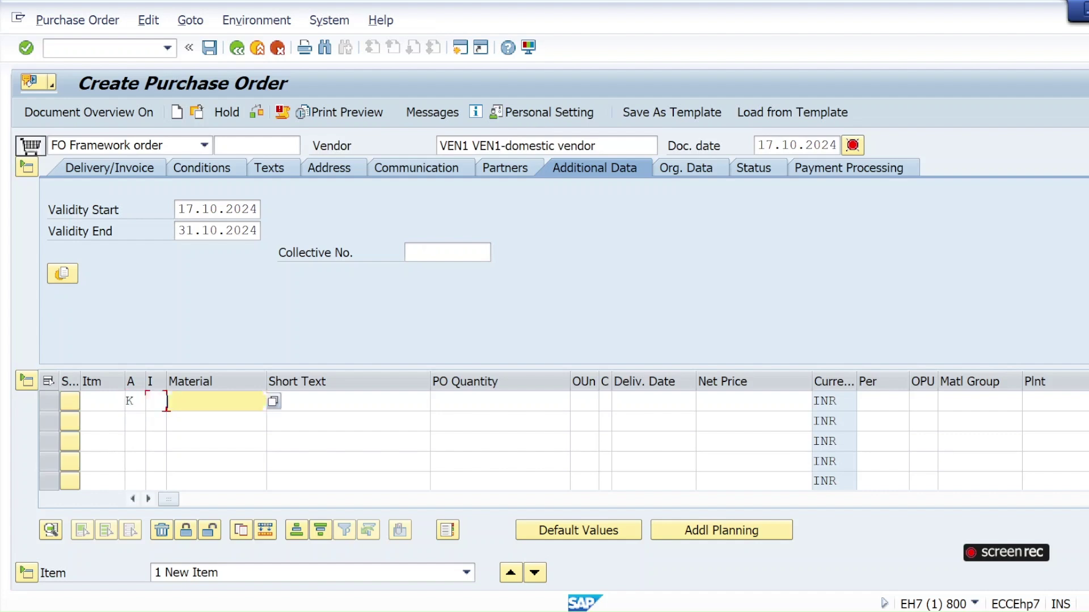
- Set the first item's item category to B (Limit)
{"action": "left_click", "coordinate": [156, 401]}
{"action": "left_click", "coordinate": [141, 399]}
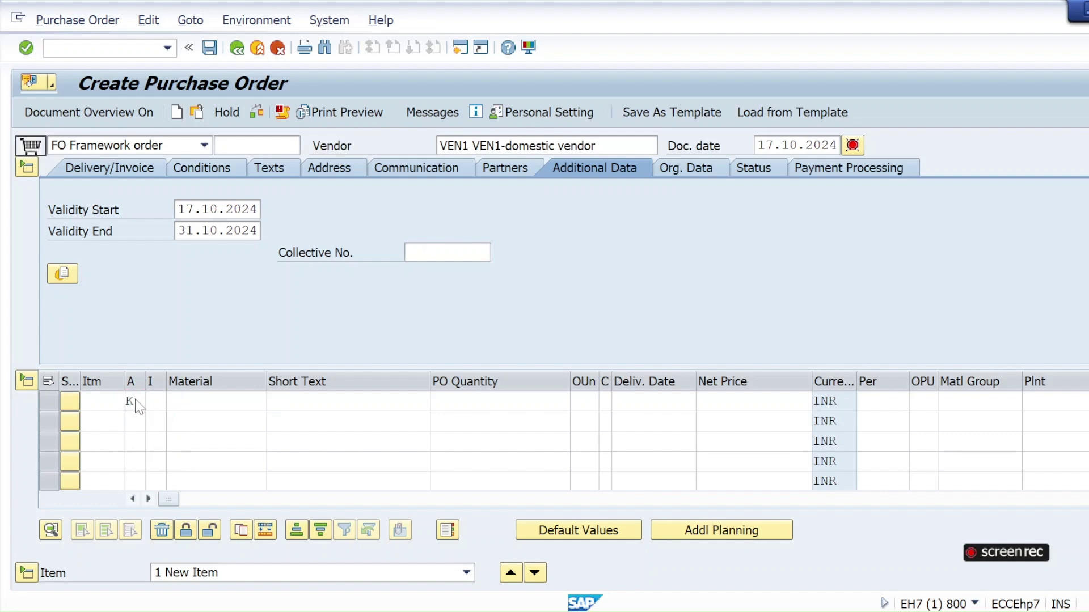
{"action": "key", "text": "F4"}
{"action": "left_click", "coordinate": [27, 132]}
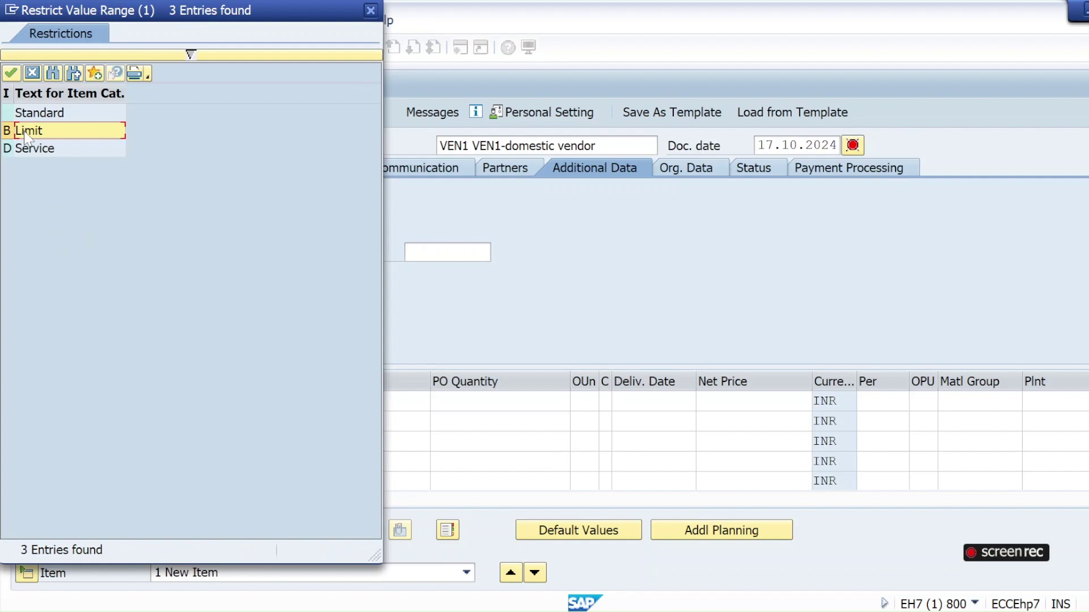
{"action": "double_click", "coordinate": [25, 132]}
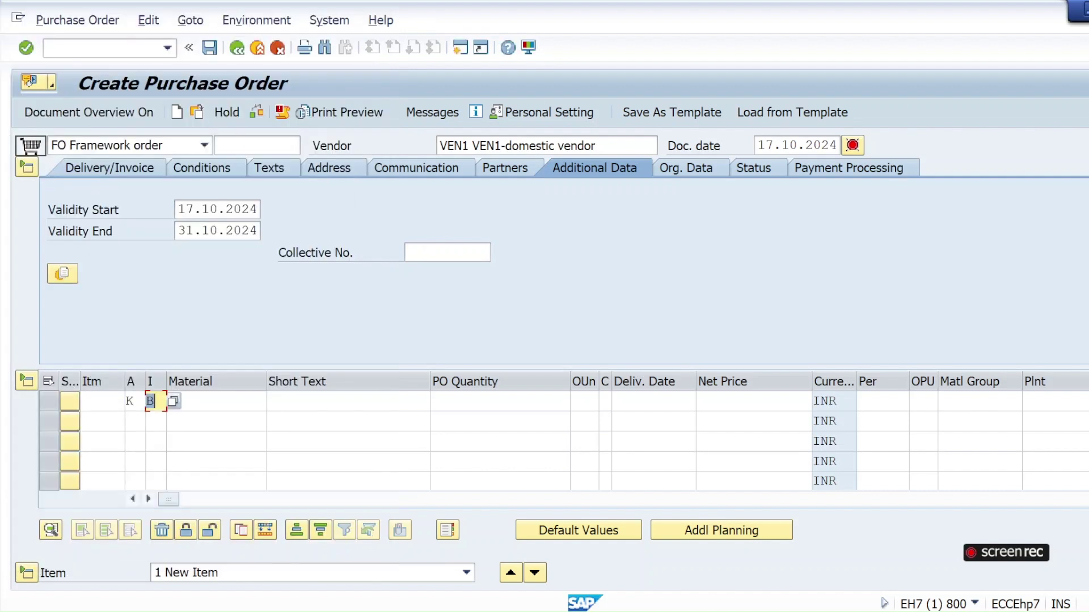
{"action": "key", "text": "Tab"}
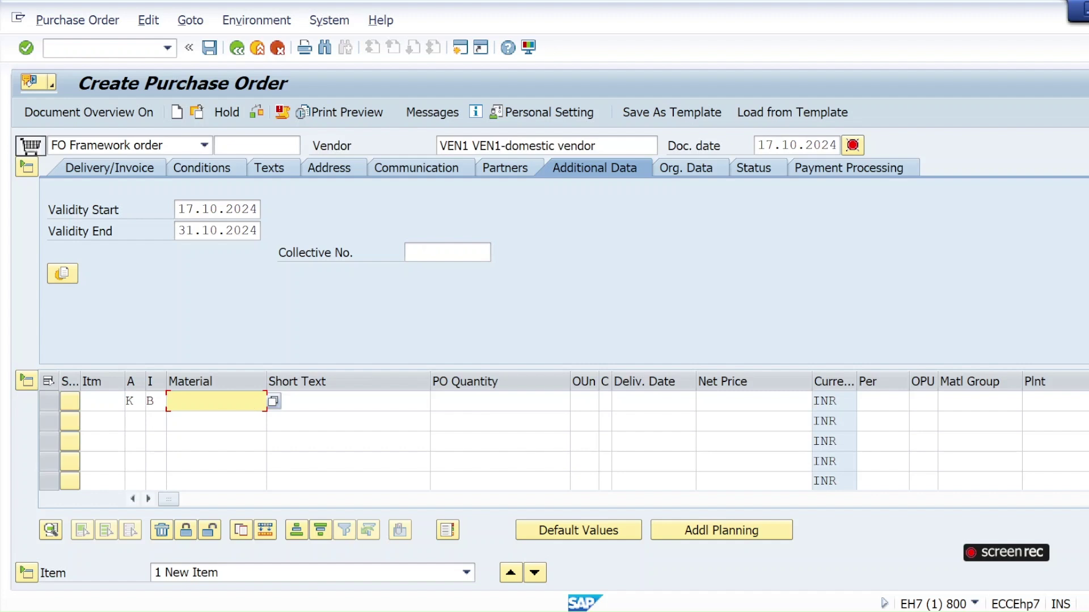
- Enter "consumable materila03" as the first item's short text
{"action": "left_click", "coordinate": [348, 401]}
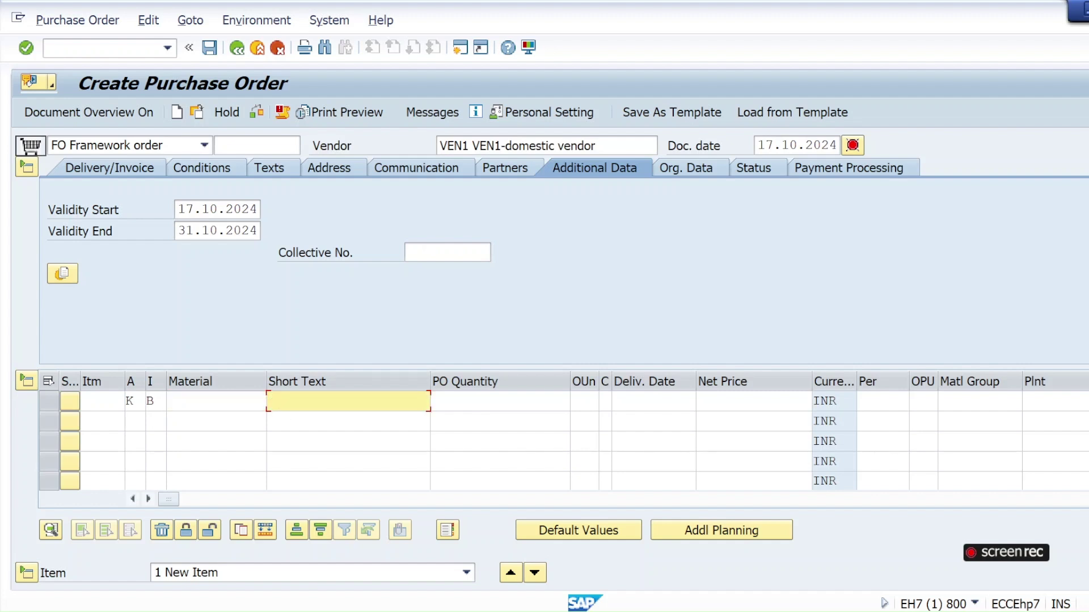
{"action": "key", "text": "BackSpace"}
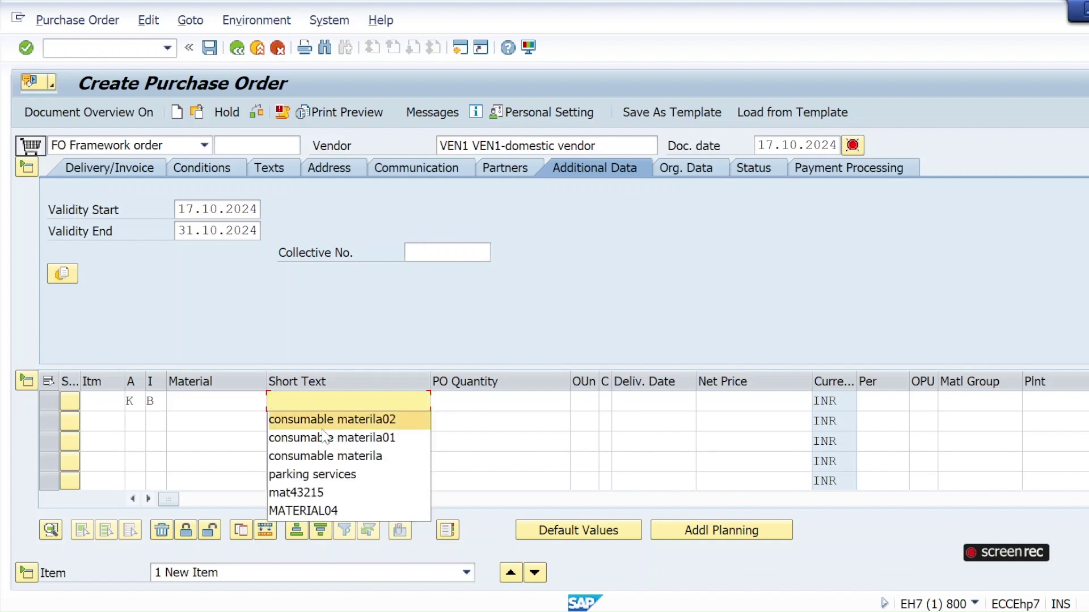
{"action": "left_click", "coordinate": [331, 419]}
{"action": "key", "text": "BackSpace"}
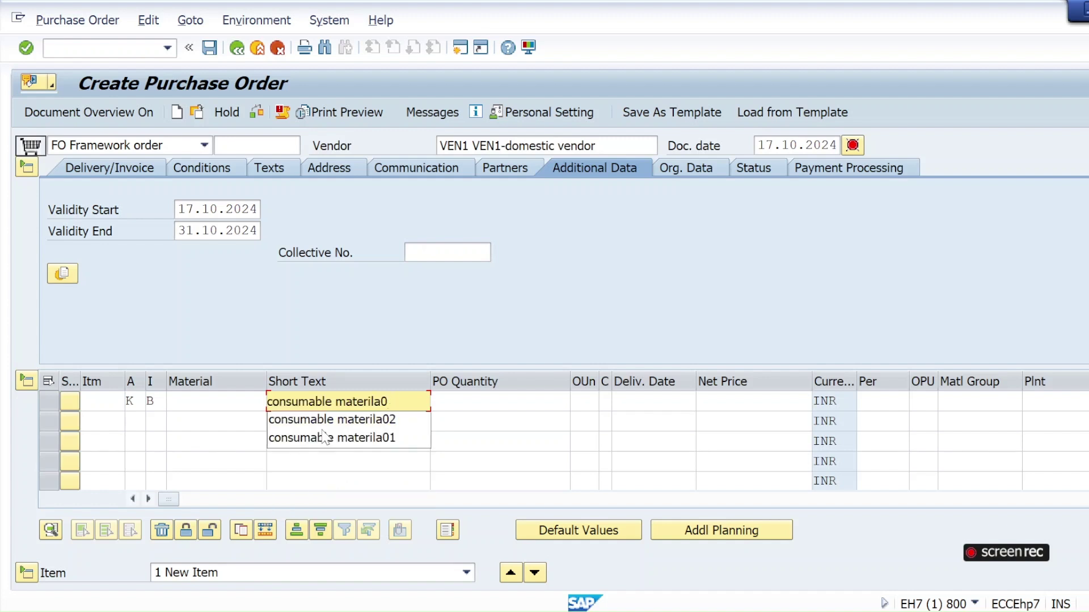
{"action": "type", "text": "3"}
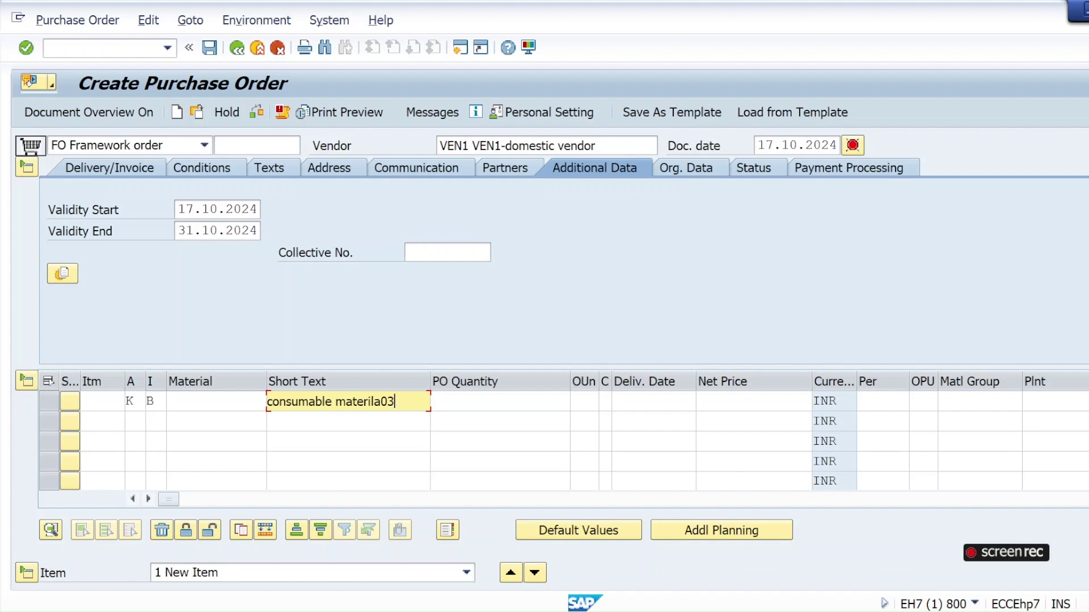
- Set the first item's PO quantity to 1
{"action": "left_click", "coordinate": [336, 402]}
{"action": "left_click", "coordinate": [499, 400]}
{"action": "type", "text": "1"}
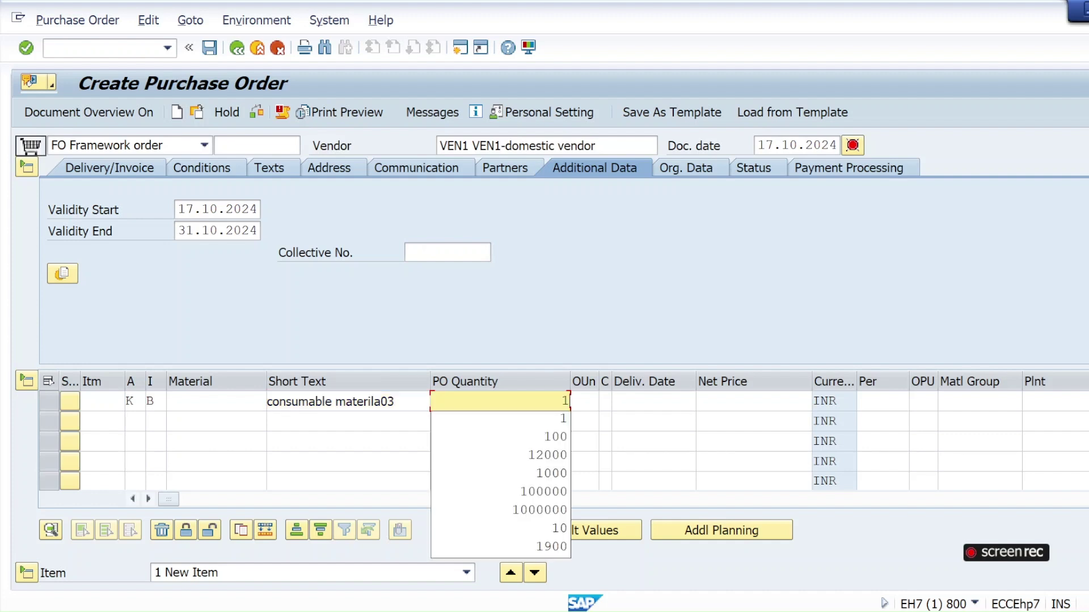
- Set the first item's plant to kl01
{"action": "left_click", "coordinate": [267, 422]}
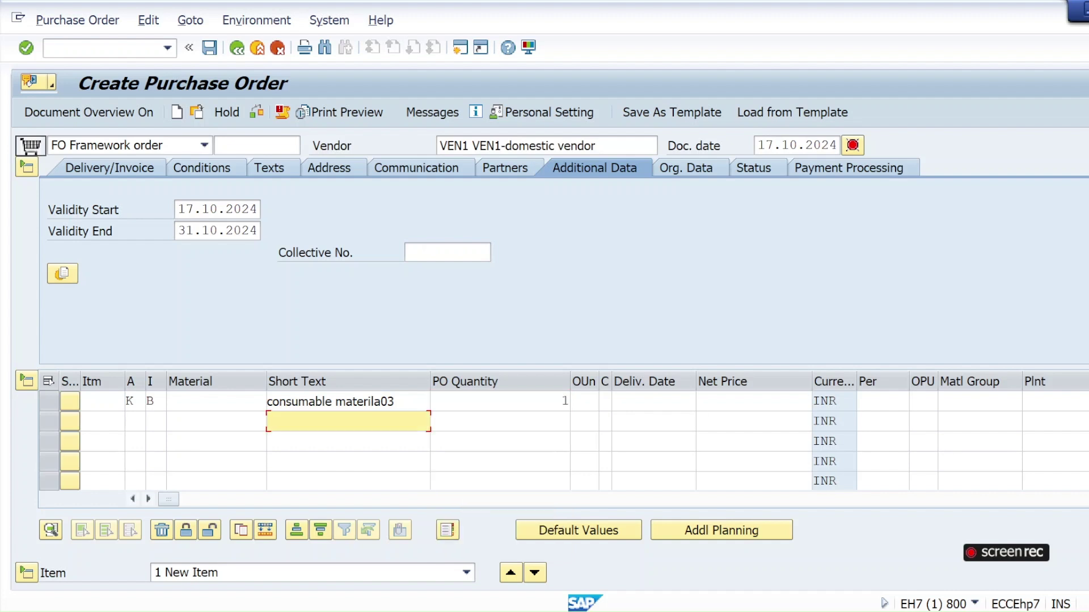
{"action": "left_click", "coordinate": [737, 401]}
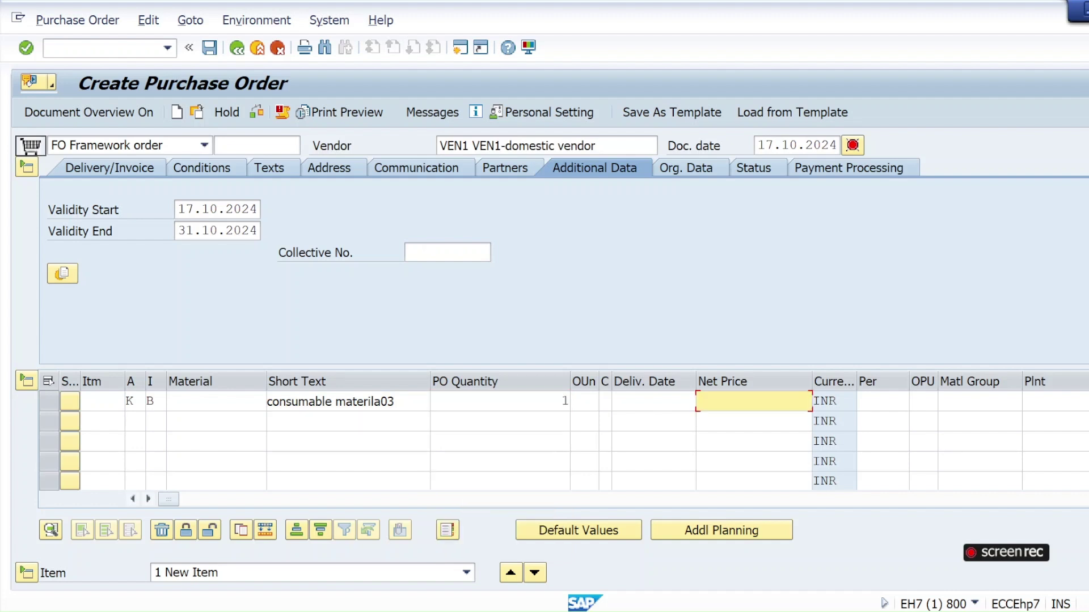
{"action": "left_click", "coordinate": [1023, 401]}
{"action": "left_click", "coordinate": [1025, 401]}
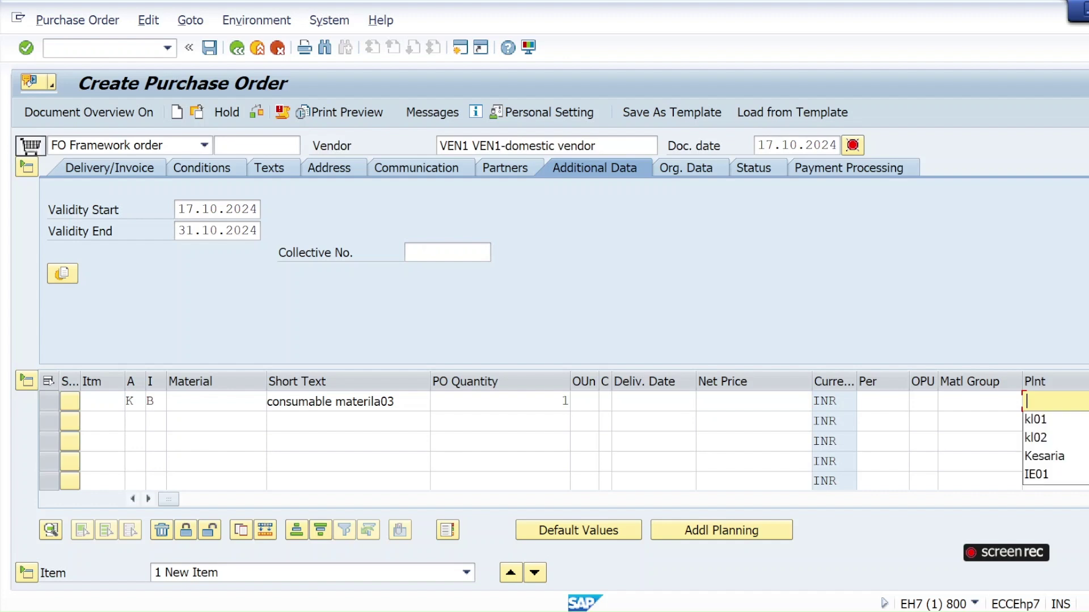
{"action": "left_click", "coordinate": [1054, 420]}
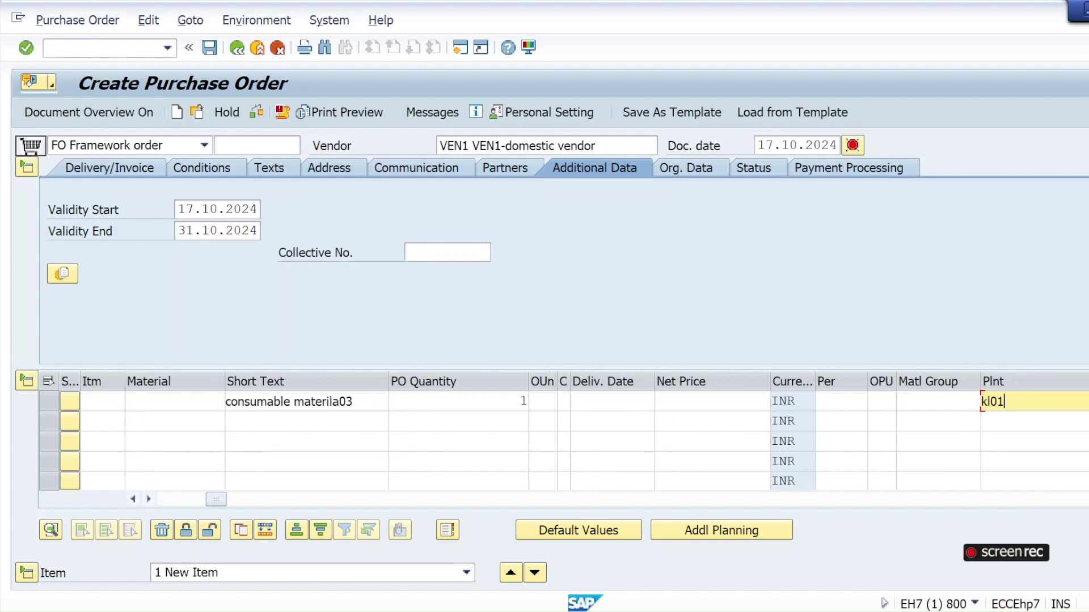
- Set the first item's material group to Metal Processing and check the purchase order
{"action": "left_click", "coordinate": [938, 401]}
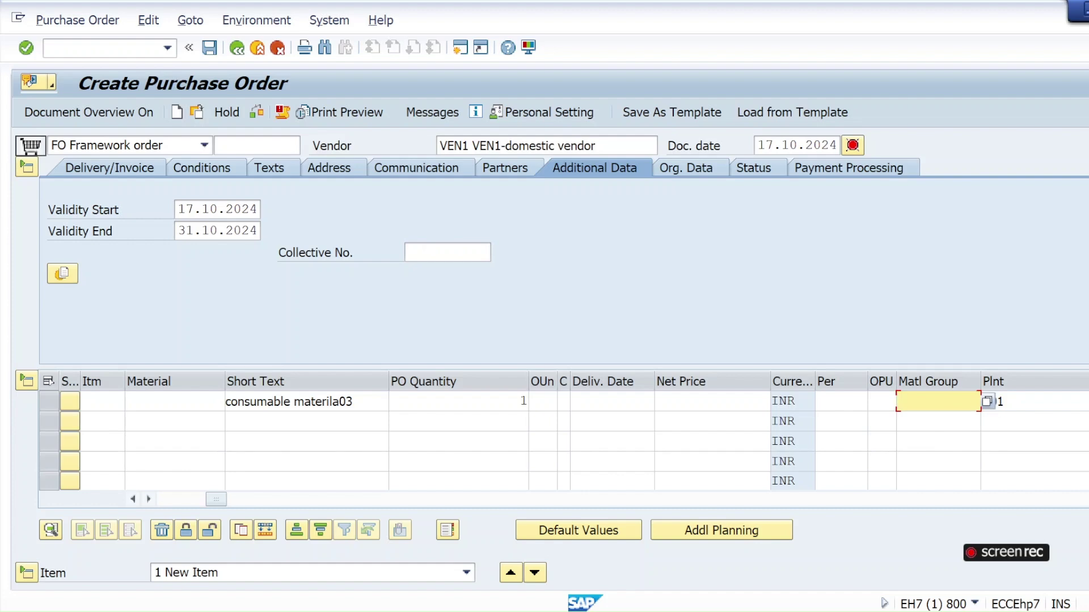
{"action": "left_click", "coordinate": [987, 401]}
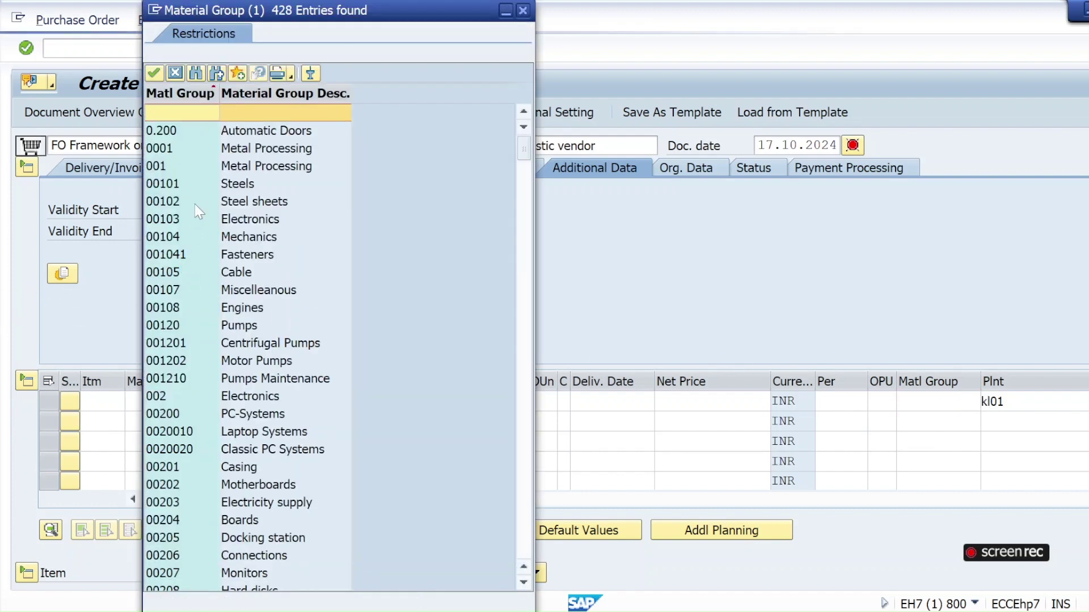
{"action": "double_click", "coordinate": [189, 172]}
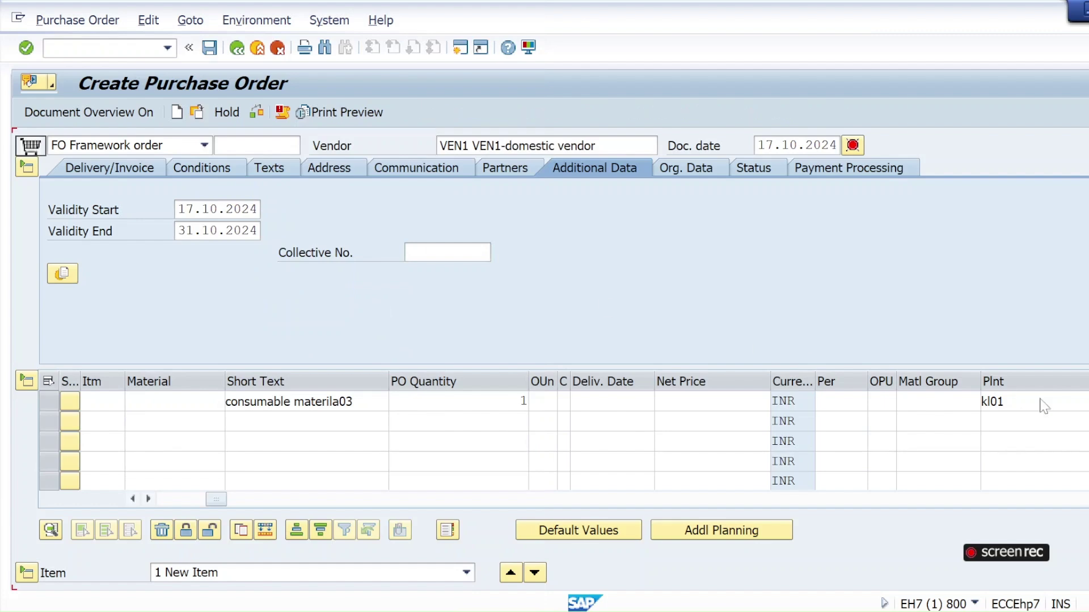
{"action": "left_click", "coordinate": [259, 112]}
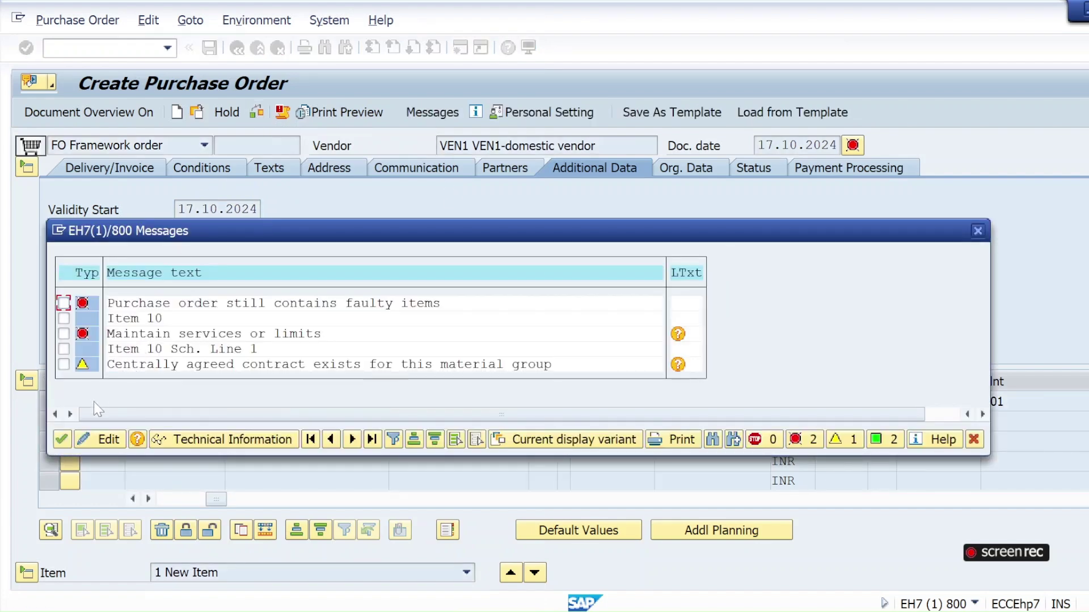
{"action": "left_click", "coordinate": [61, 440]}
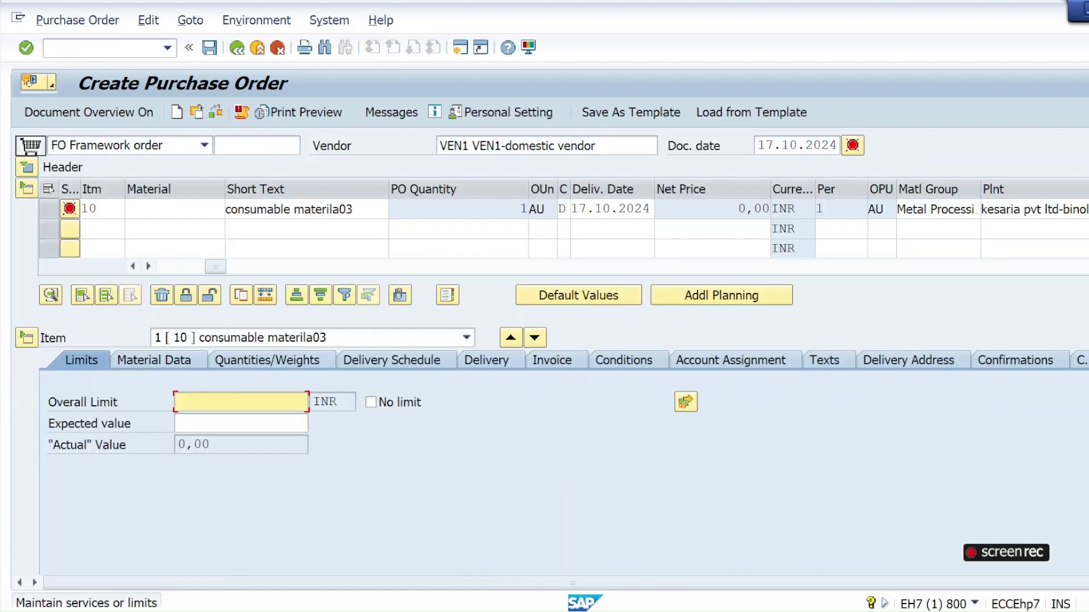
- Set both the overall limit and the expected value of item 10 to 10000 INR
{"action": "type", "text": "1000"}
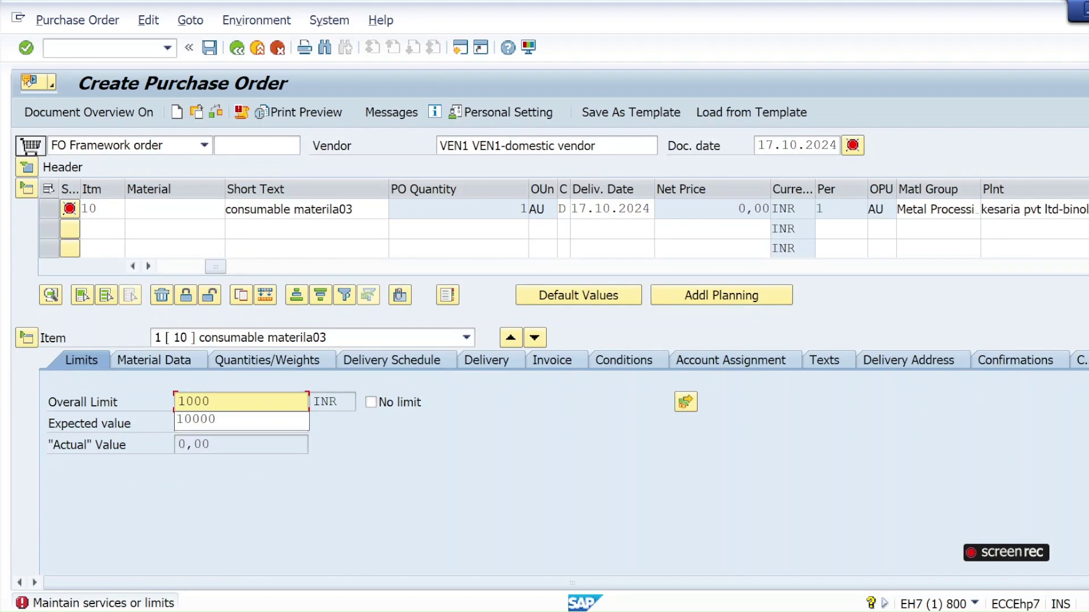
{"action": "type", "text": "0"}
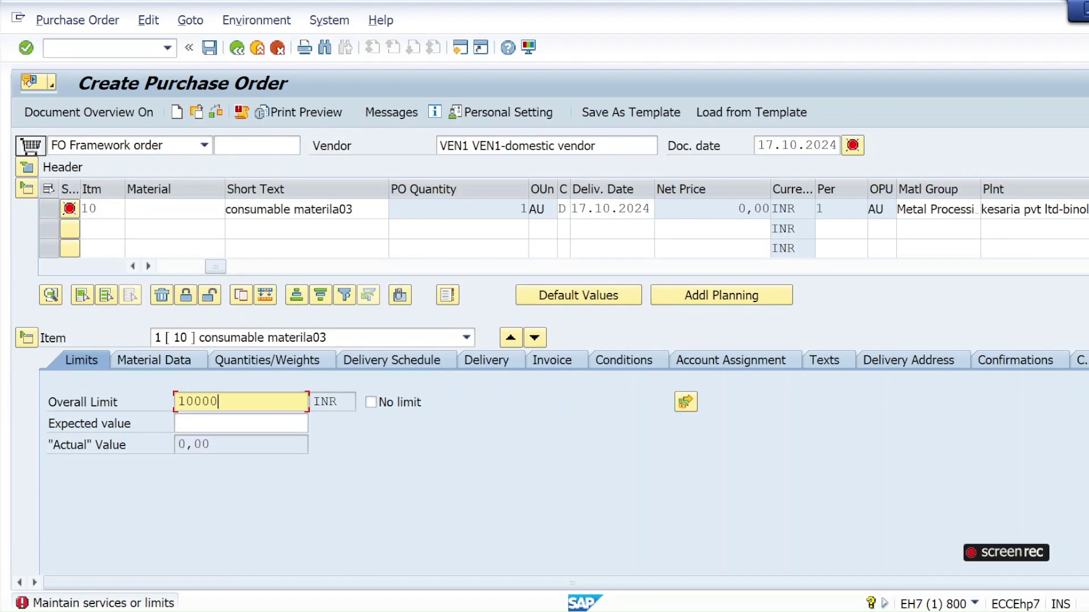
{"action": "key", "text": "Tab"}
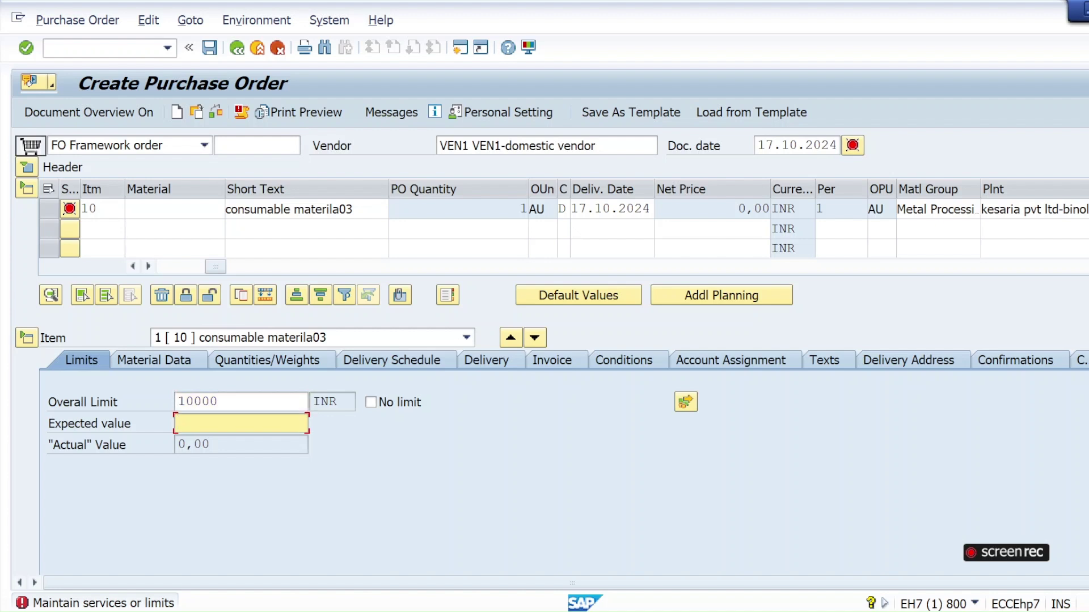
{"action": "type", "text": "10000"}
{"action": "key", "text": "shift+Tab"}
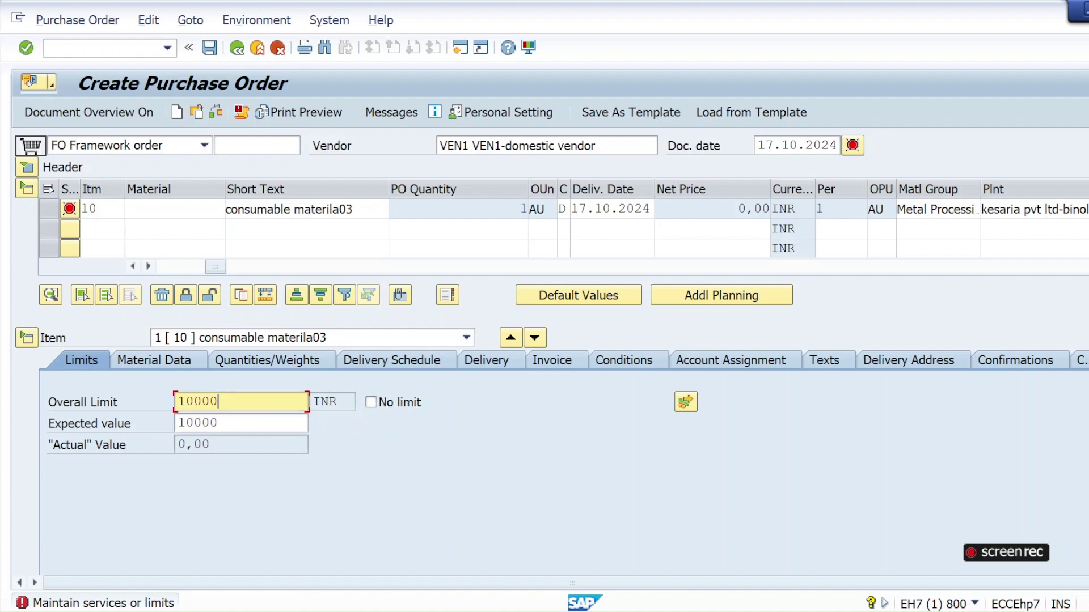
{"action": "key", "text": "shift+Home"}
{"action": "key", "text": "Tab"}
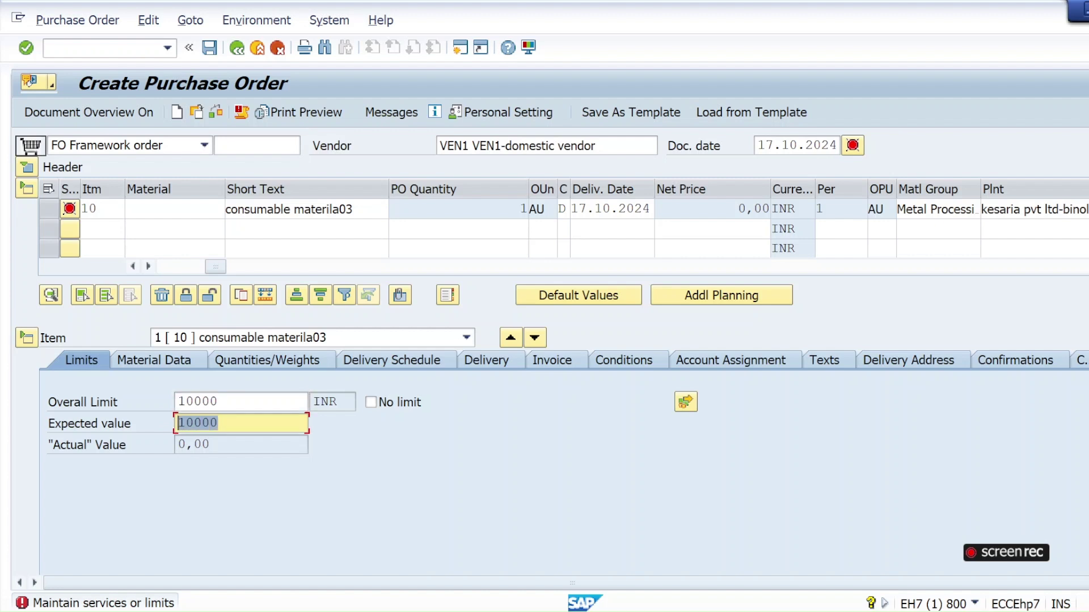
{"action": "key", "text": "shift+Tab"}
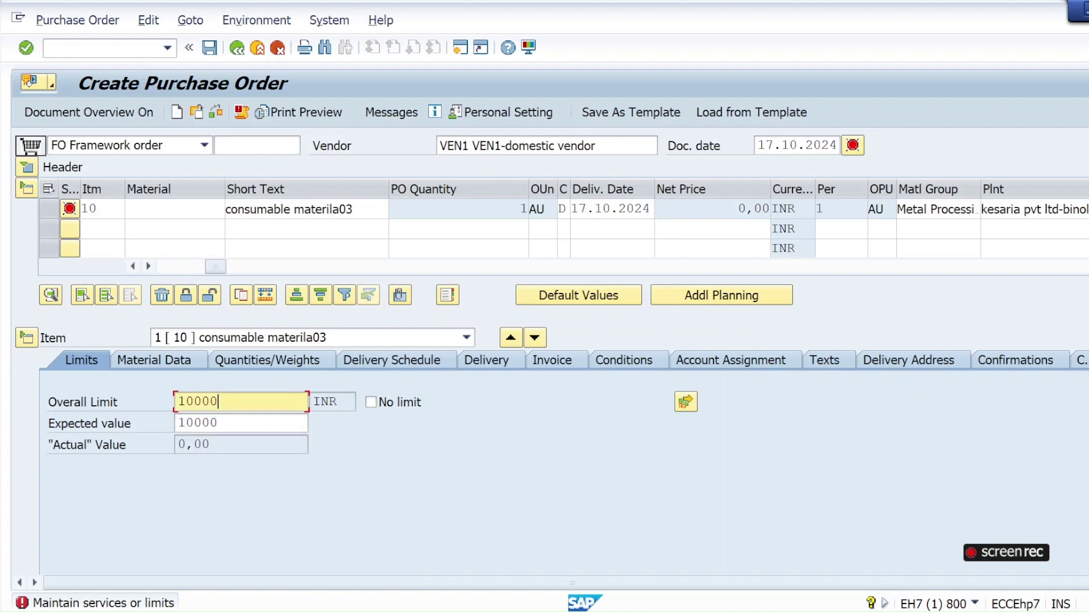
{"action": "key", "text": "Return"}
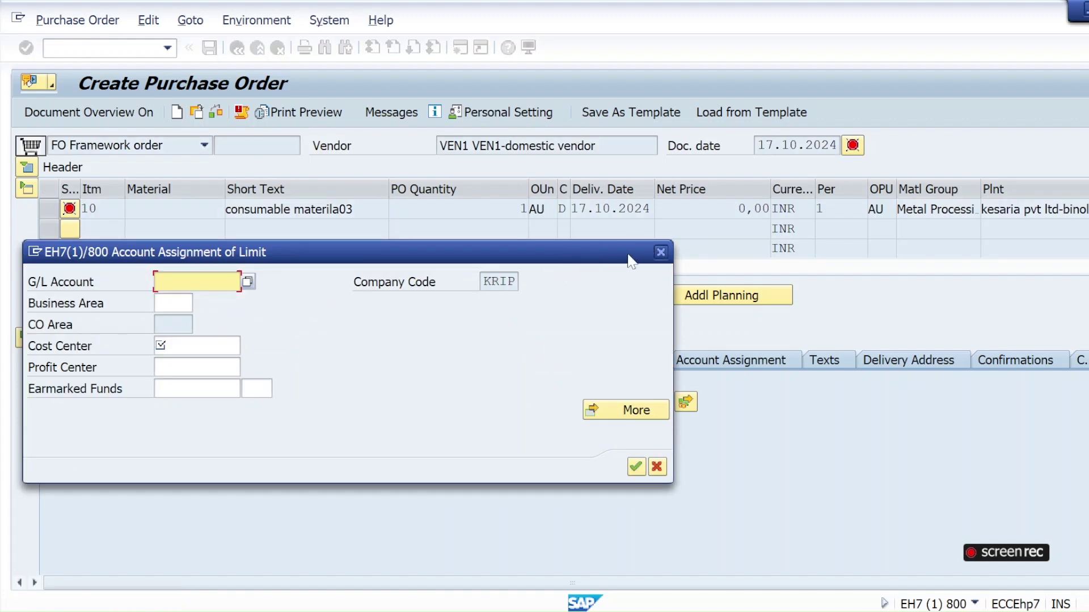
- Try to terminate the limit's account assignment without entering any data
{"action": "left_click", "coordinate": [658, 253]}
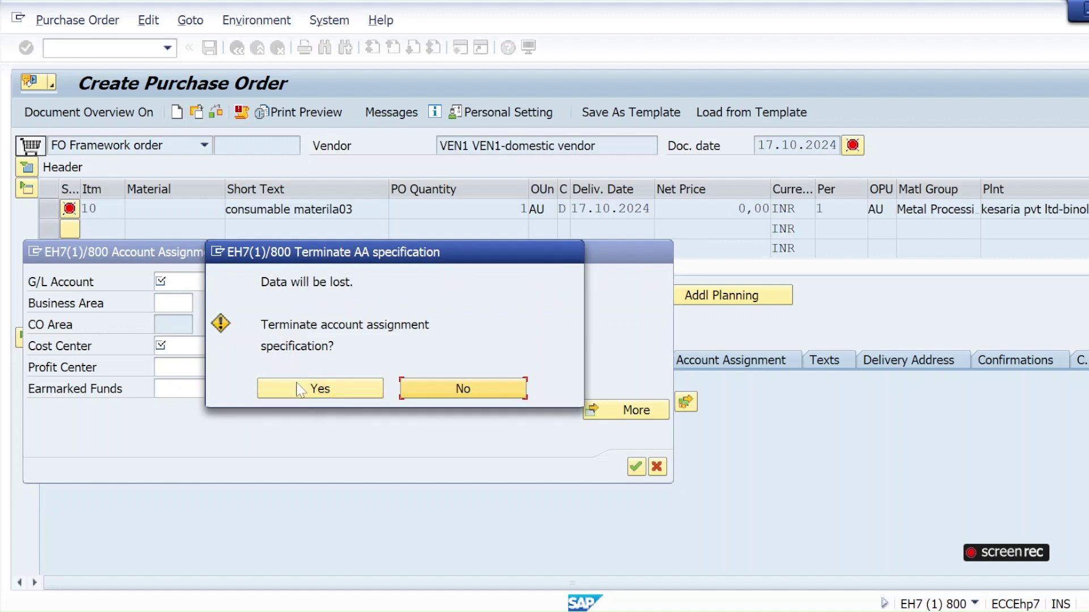
{"action": "left_click", "coordinate": [334, 386]}
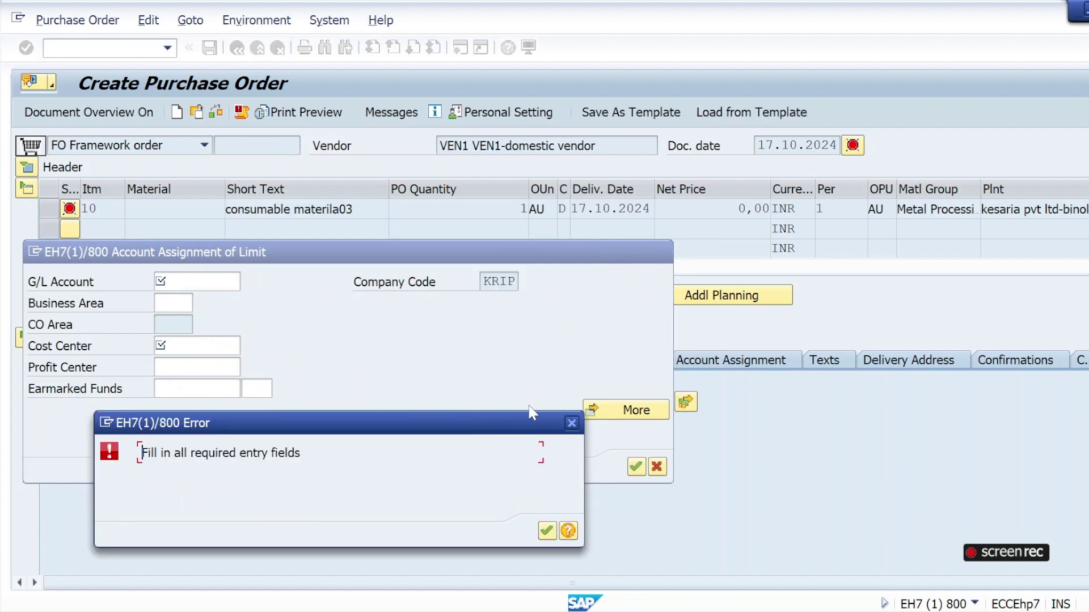
{"action": "left_click", "coordinate": [546, 531]}
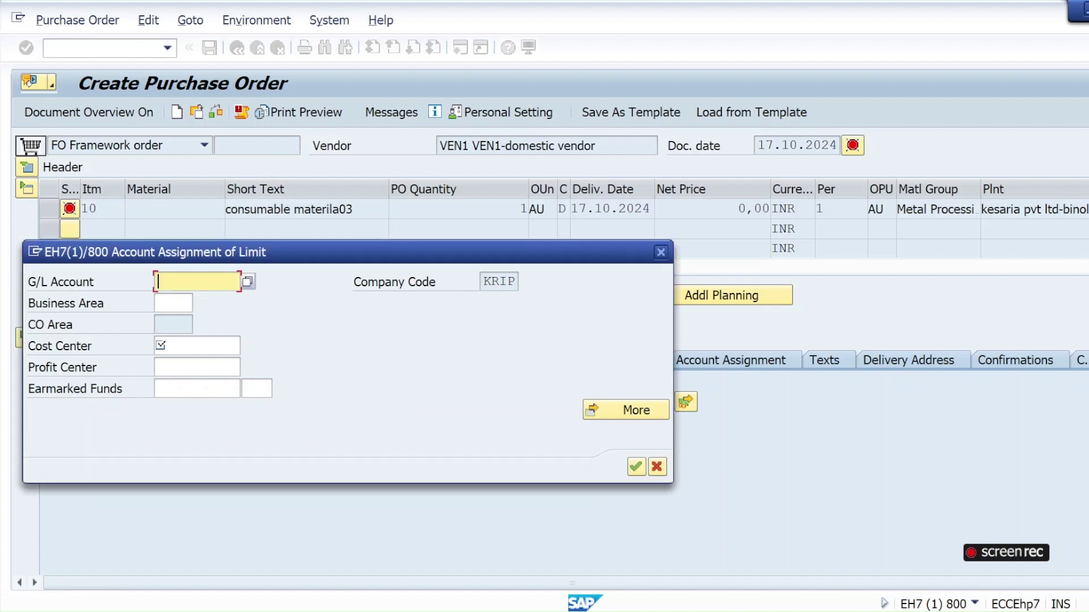
- Assign the limit to G/L account 400000 and cost center krip
{"action": "left_click", "coordinate": [184, 308]}
{"action": "left_click", "coordinate": [197, 345]}
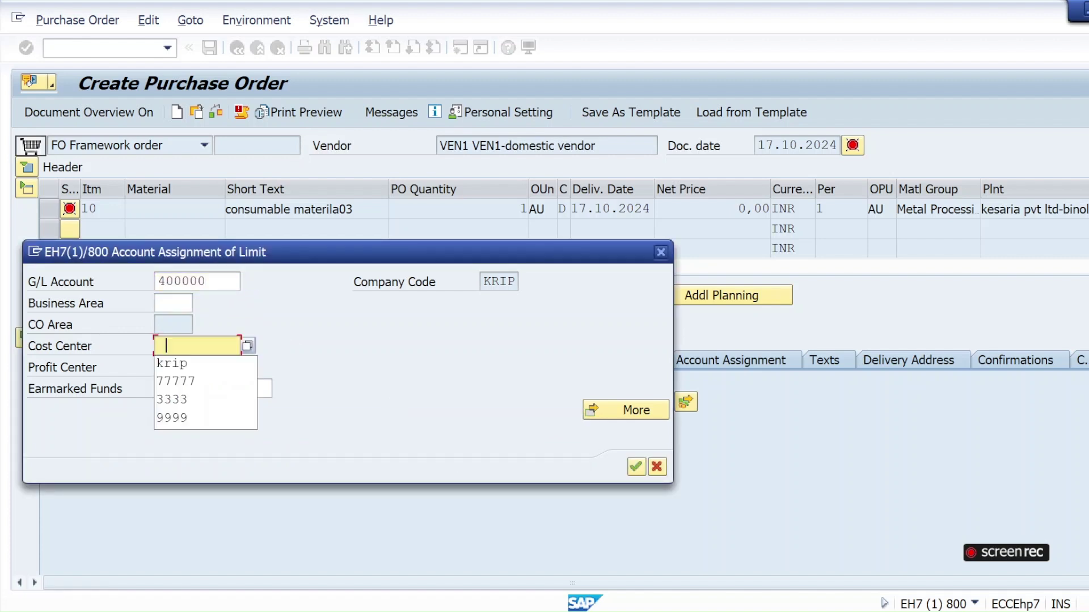
{"action": "left_click", "coordinate": [184, 365]}
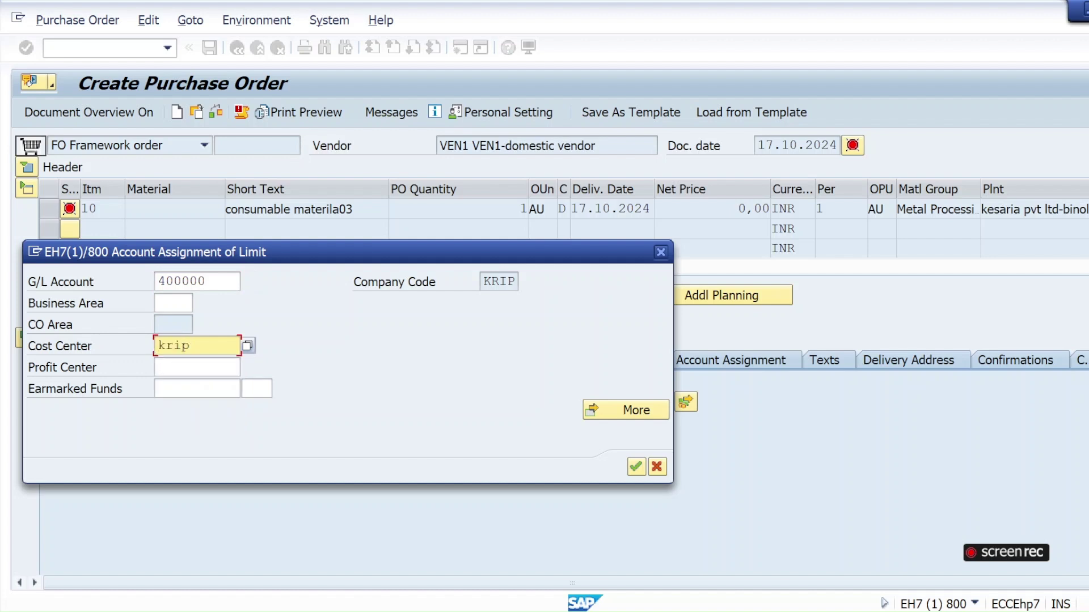
{"action": "left_click_drag", "start_coordinate": [208, 281], "coordinate": [157, 281]}
{"action": "left_click", "coordinate": [201, 347]}
{"action": "left_click", "coordinate": [636, 466]}
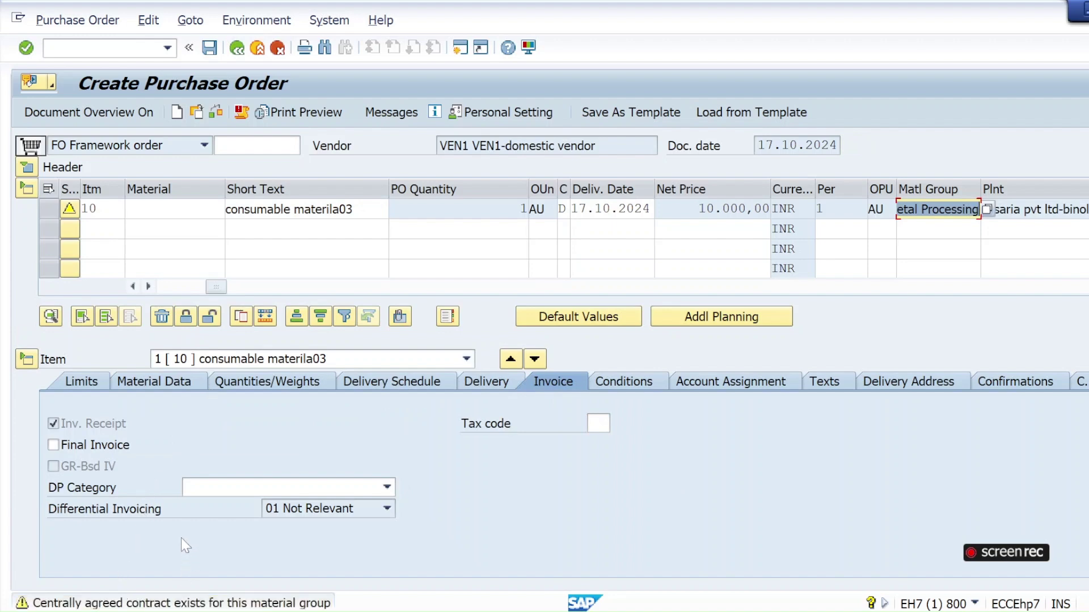
- Look up the available tax codes for item 10's invoice data without choosing one
{"action": "left_click", "coordinate": [596, 423]}
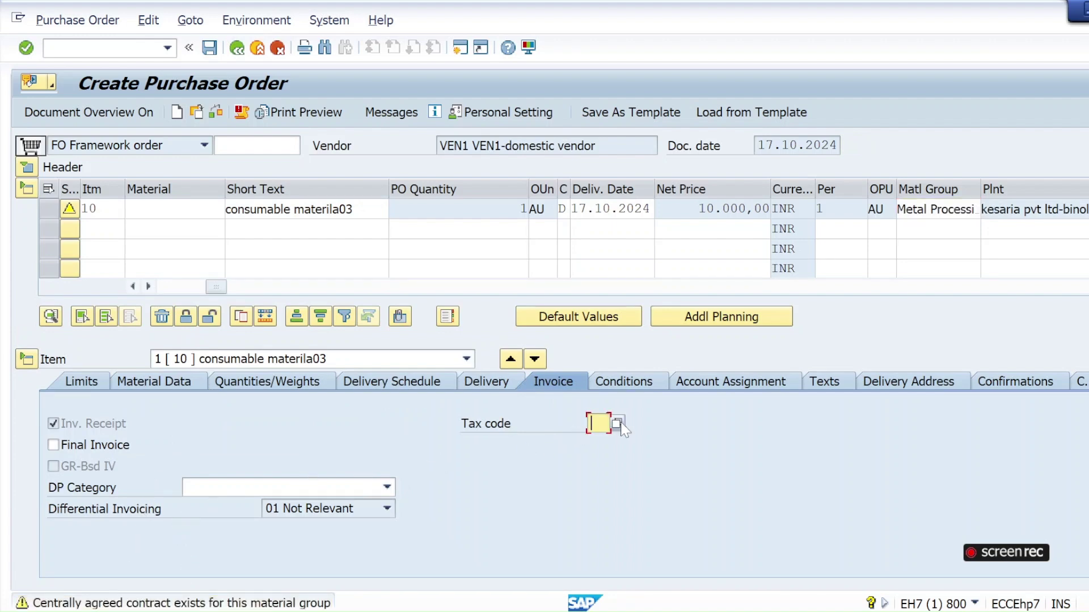
{"action": "key", "text": "F4"}
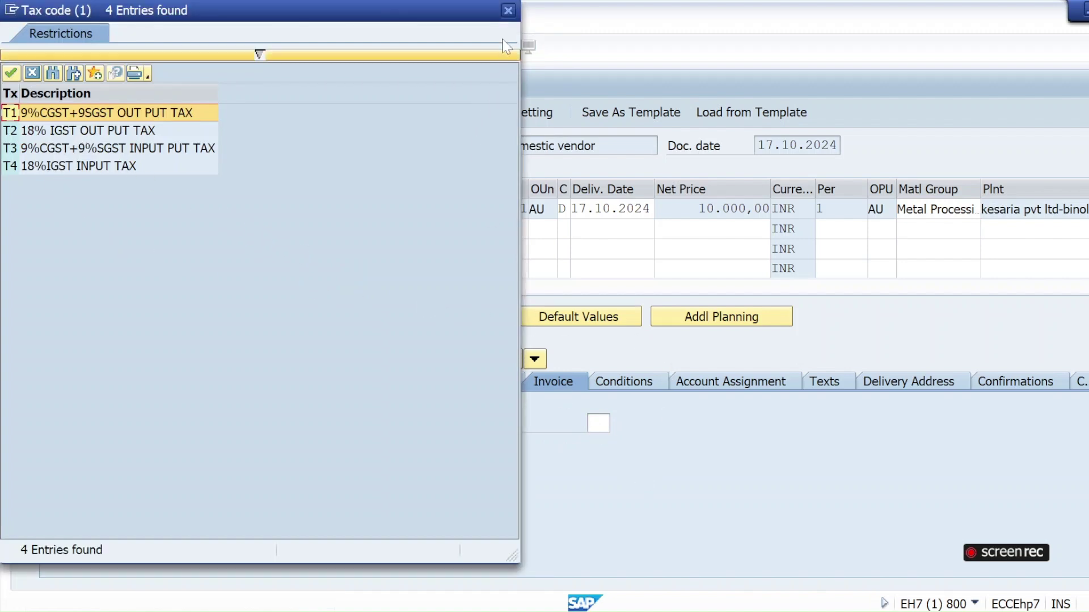
{"action": "key", "text": "Escape"}
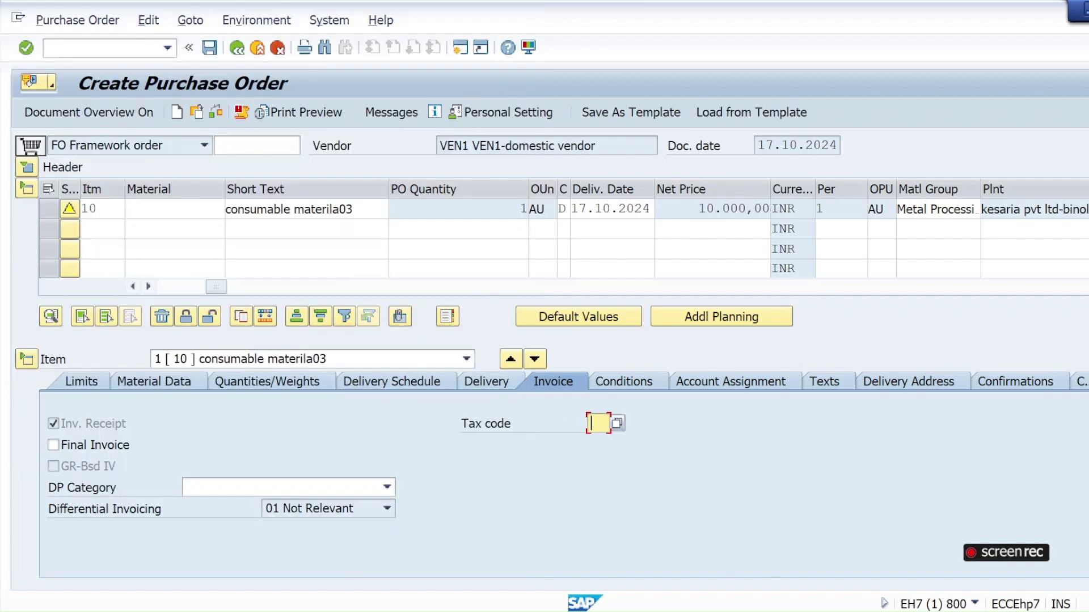
{"action": "left_click", "coordinate": [618, 425]}
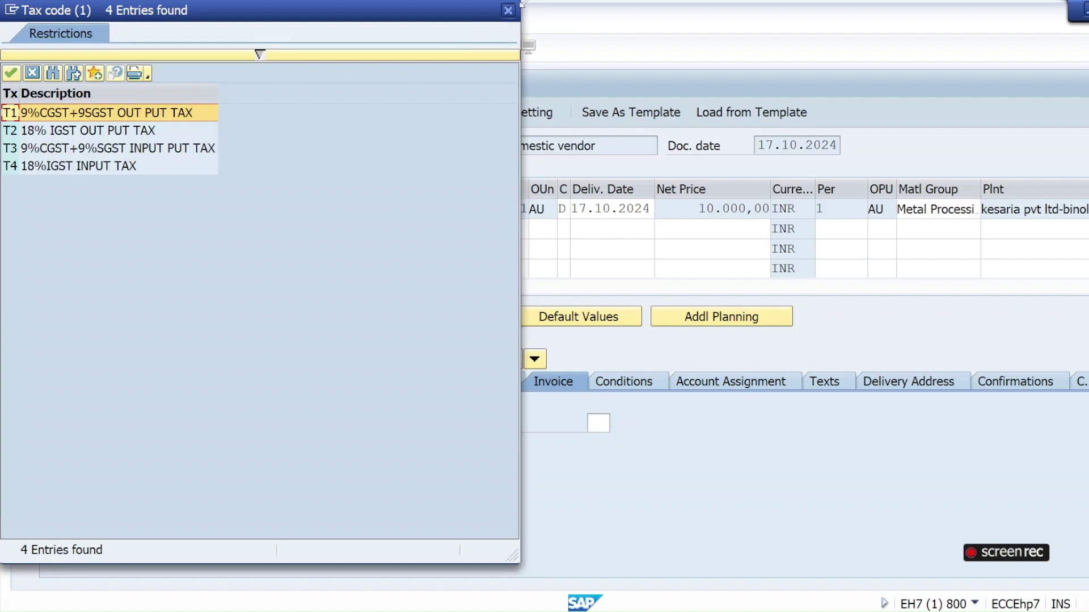
{"action": "left_click", "coordinate": [508, 10]}
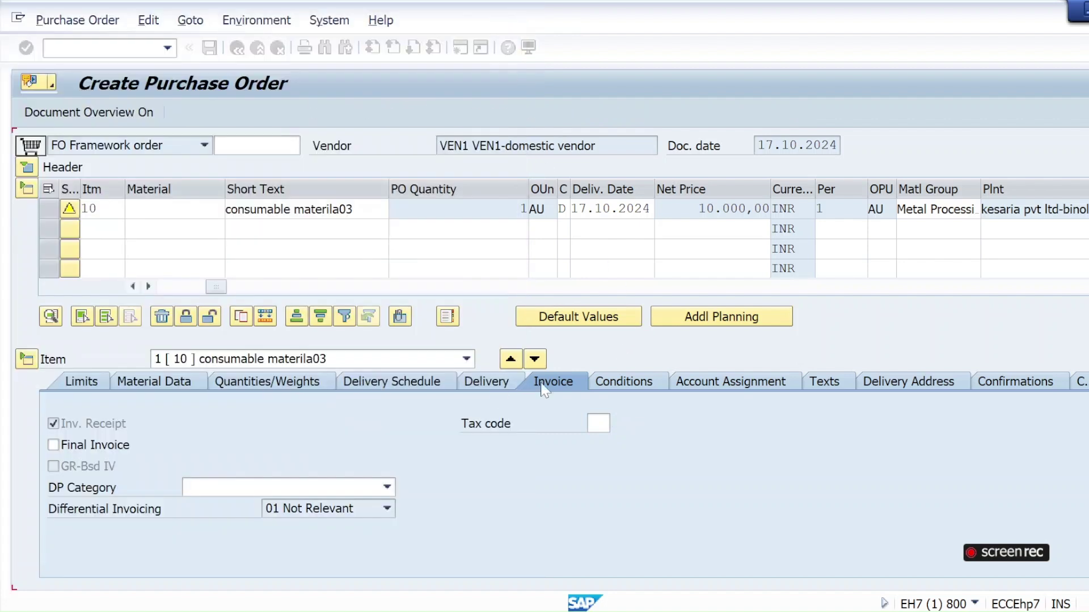
- Open Customizing: Execute Project in a new session and display the SAP Reference IMG
{"action": "left_click", "coordinate": [102, 48]}
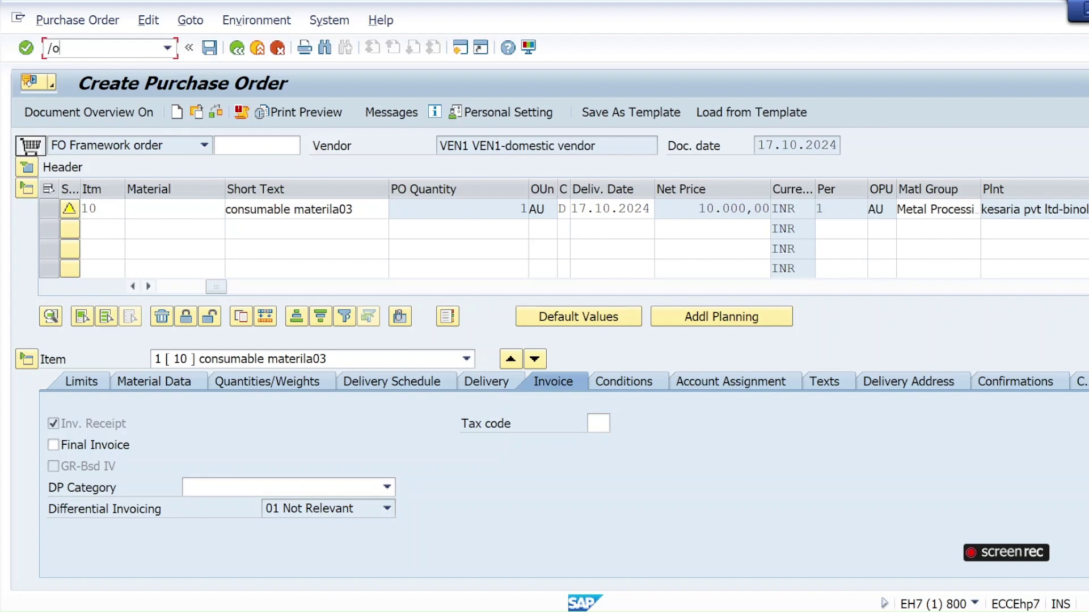
{"action": "key", "text": "Return"}
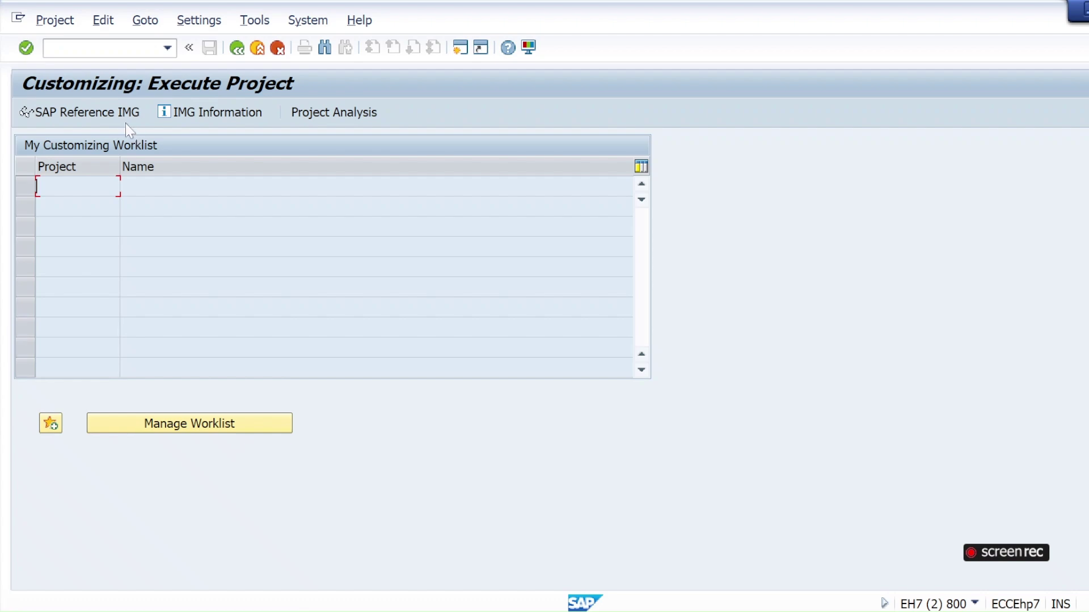
{"action": "left_click", "coordinate": [109, 112]}
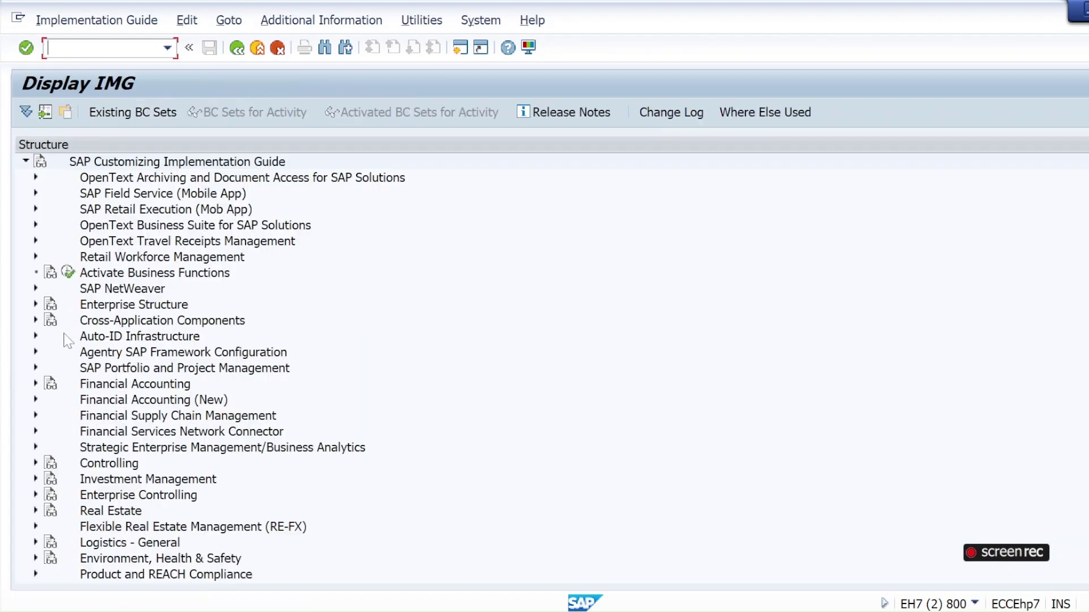
- Open Assign Country to Calculation Procedure from the basic settings for tax on sales/purchases in the Financial Accounting global settings
{"action": "scroll", "coordinate": [113, 432], "scroll_direction": "down", "scroll_amount": 1}
{"action": "scroll", "coordinate": [114, 433], "scroll_direction": "up", "scroll_amount": 1}
{"action": "scroll", "coordinate": [114, 432], "scroll_direction": "down", "scroll_amount": 2}
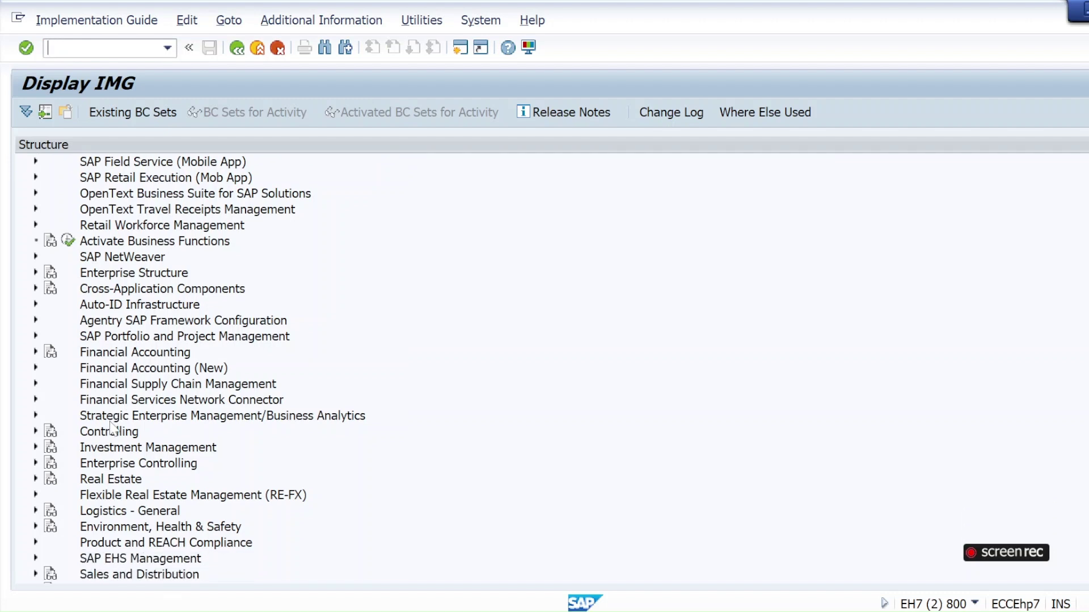
{"action": "scroll", "coordinate": [111, 429], "scroll_direction": "down", "scroll_amount": 3}
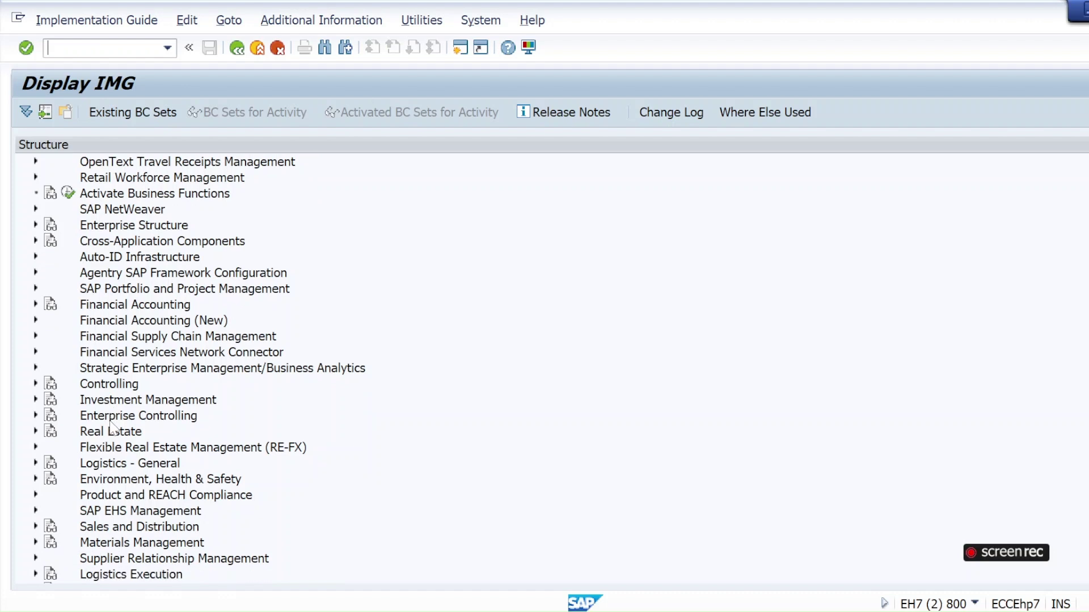
{"action": "scroll", "coordinate": [112, 430], "scroll_direction": "down", "scroll_amount": 4}
{"action": "scroll", "coordinate": [113, 434], "scroll_direction": "down", "scroll_amount": 2}
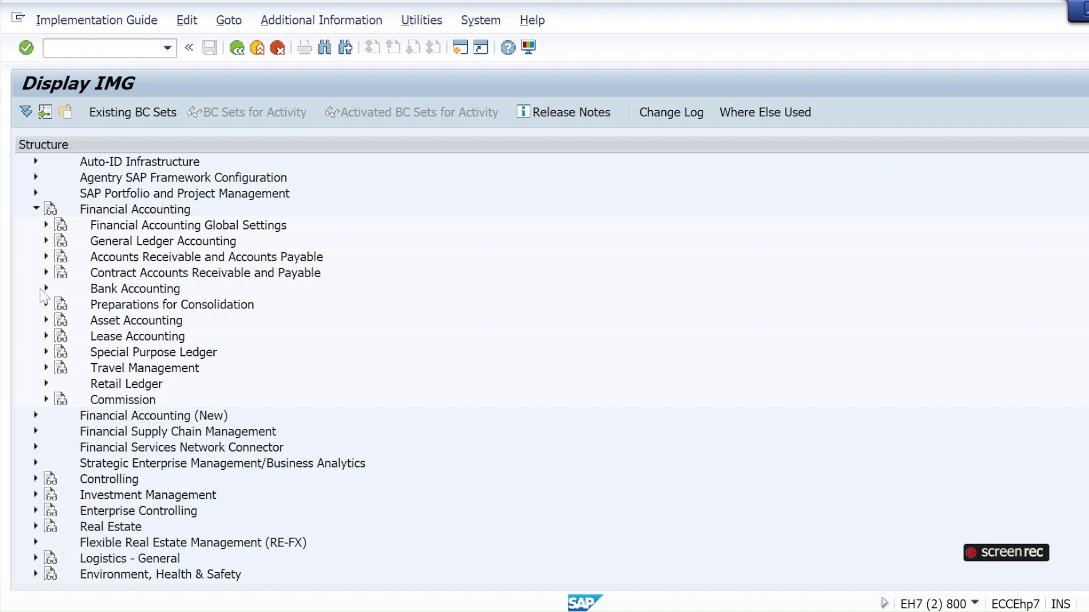
{"action": "left_click", "coordinate": [46, 224]}
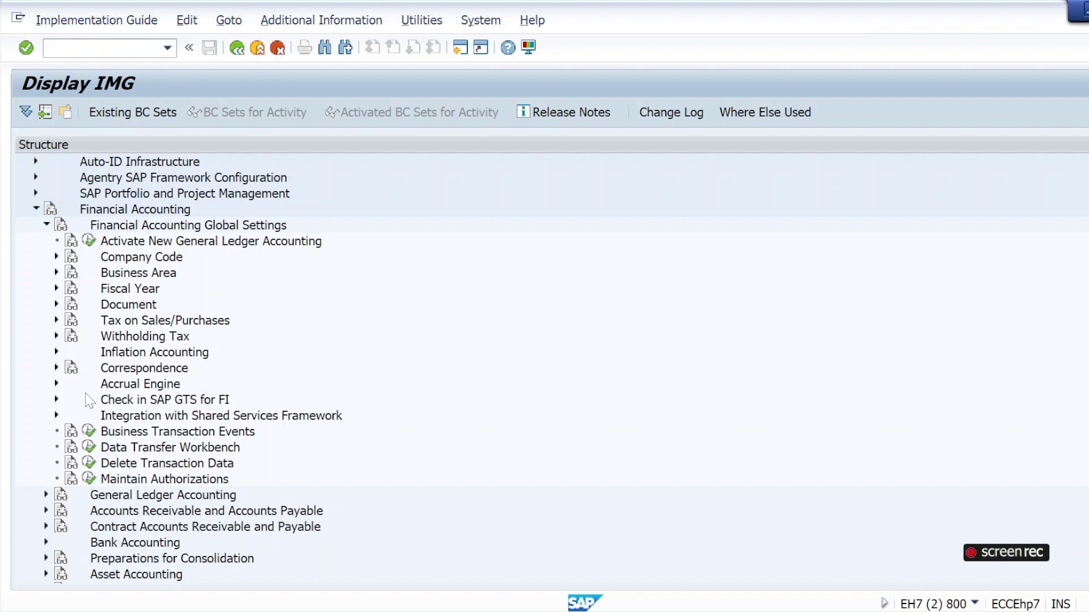
{"action": "left_click", "coordinate": [56, 320]}
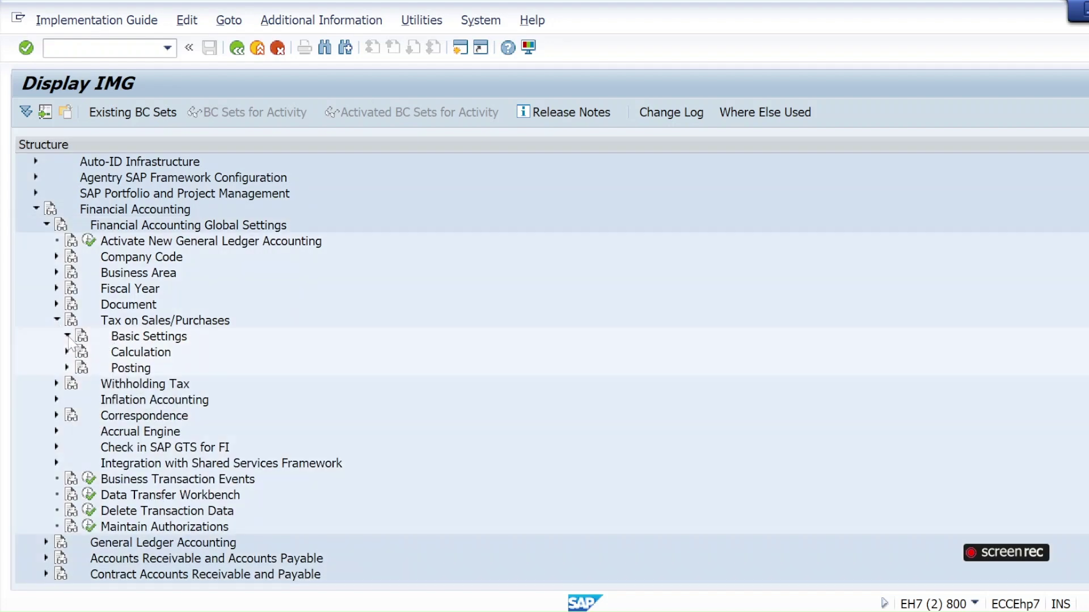
{"action": "left_click", "coordinate": [67, 336]}
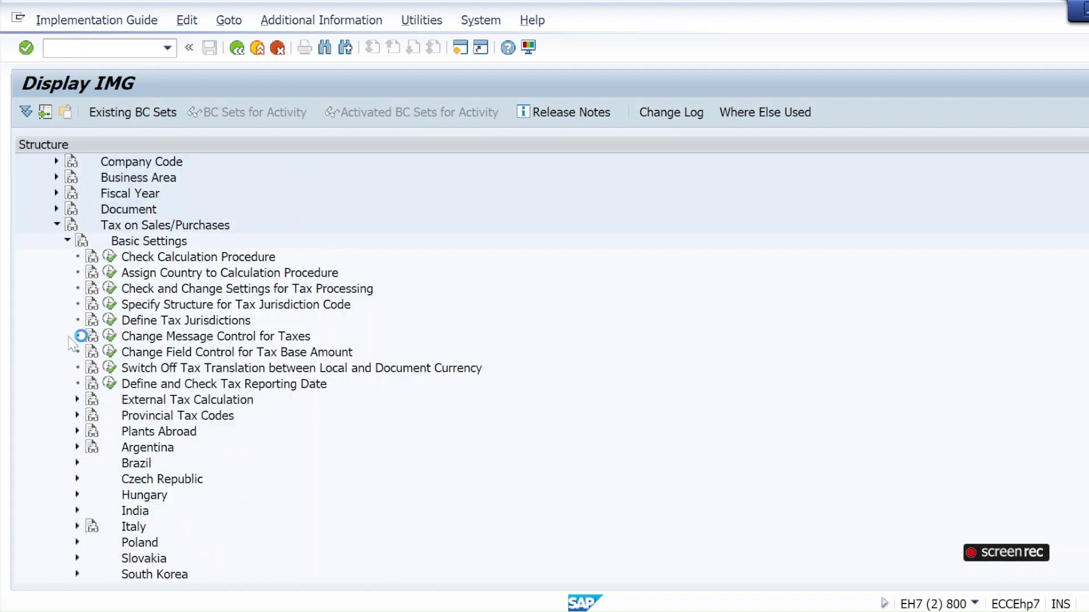
{"action": "left_click", "coordinate": [110, 272]}
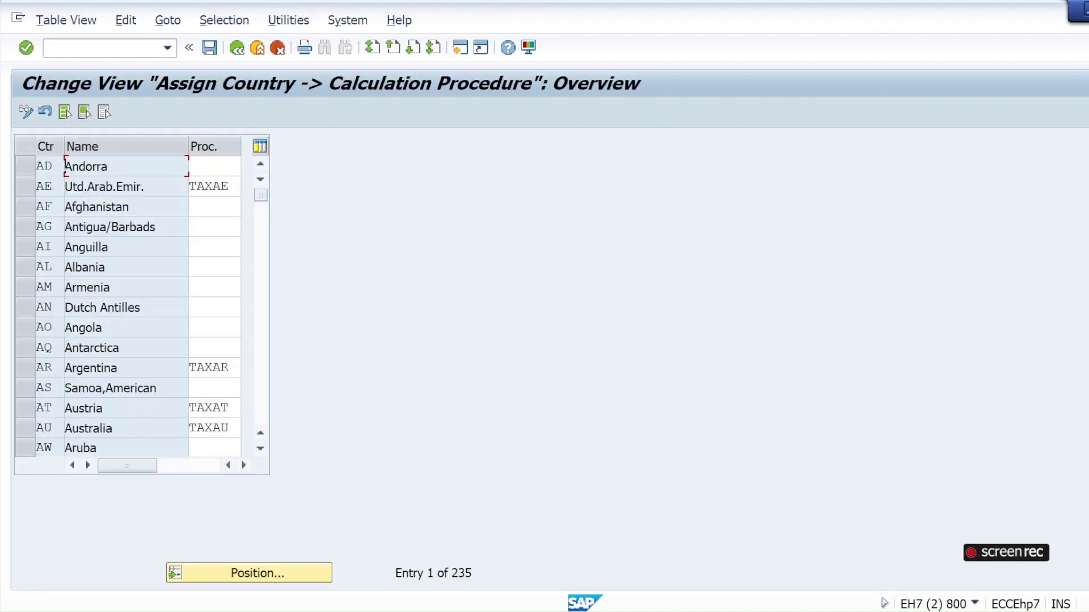
- Position the country list on the entry for country code in
{"action": "left_click", "coordinate": [233, 573]}
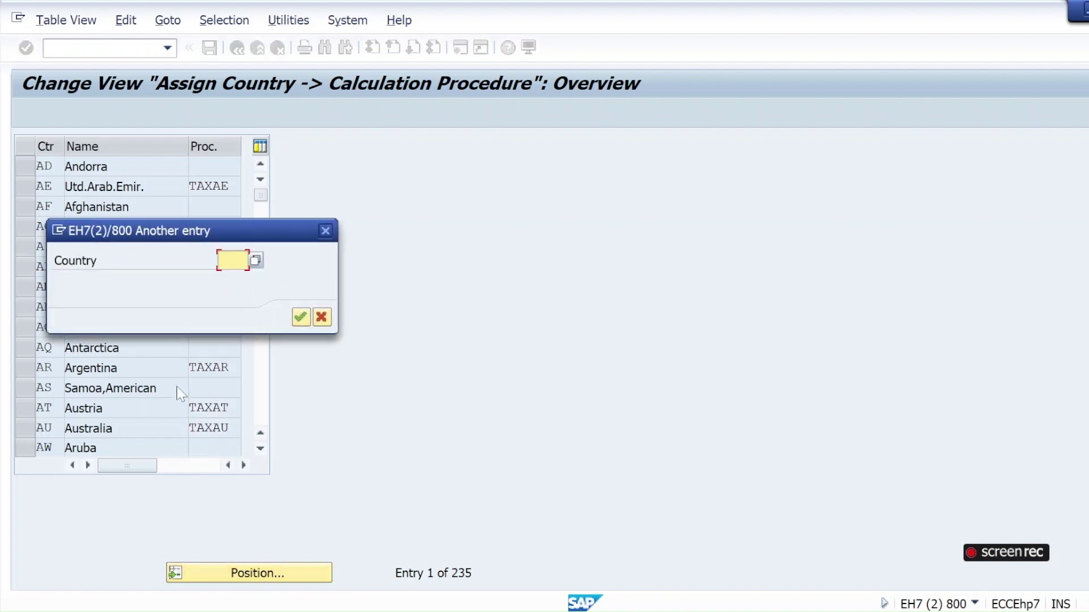
{"action": "type", "text": "in"}
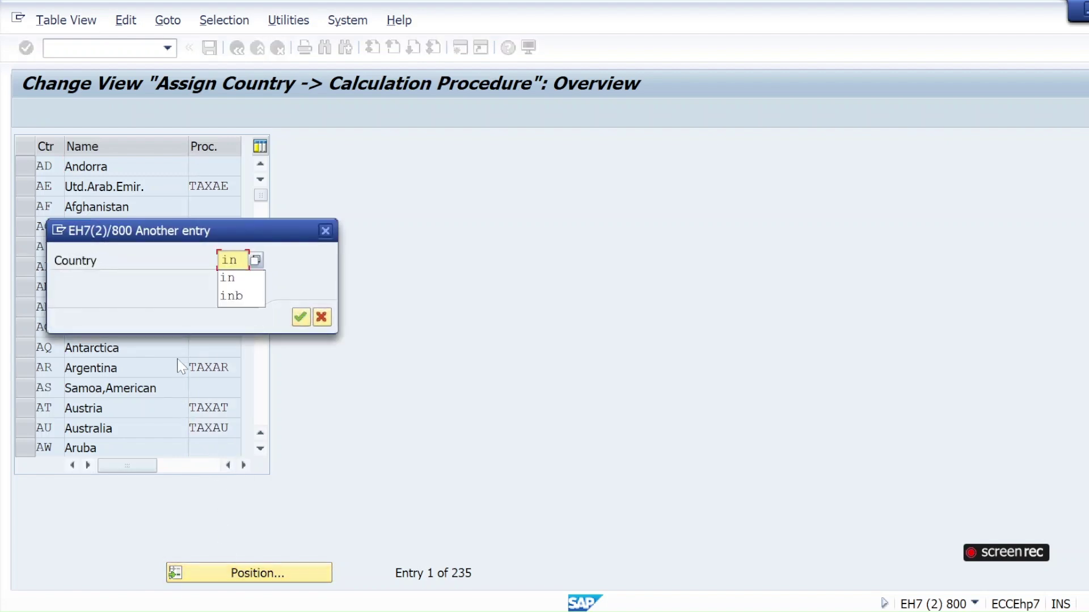
{"action": "left_click", "coordinate": [228, 278]}
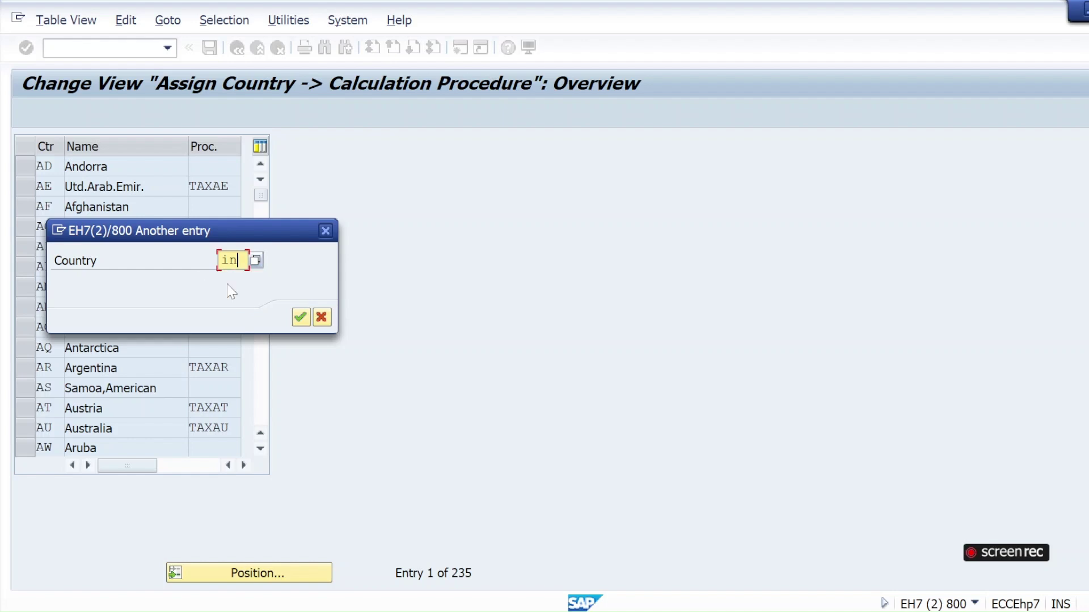
{"action": "left_click", "coordinate": [301, 317]}
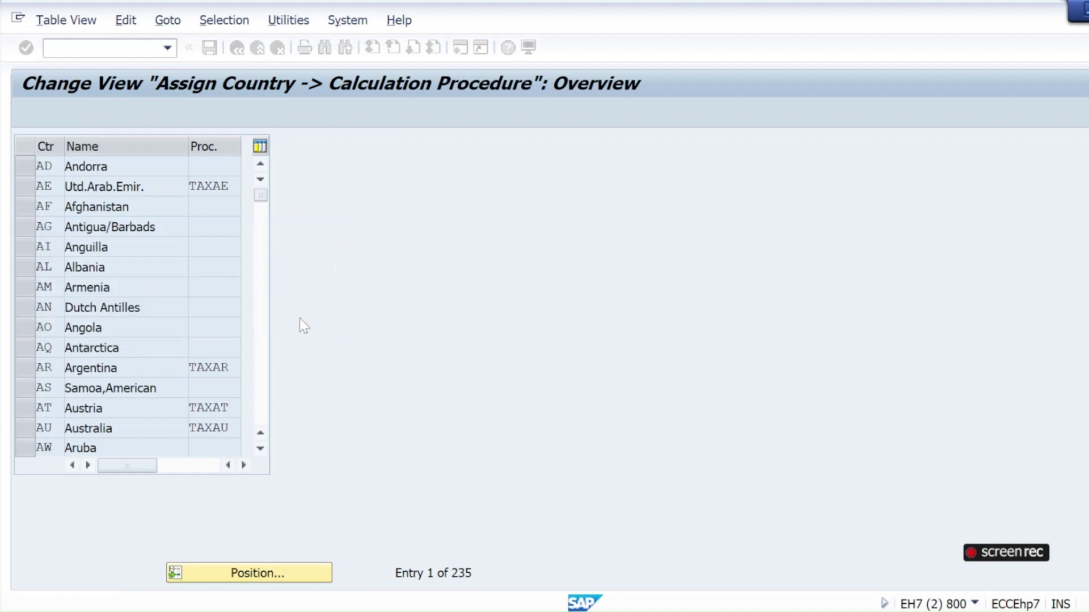
- Assign calculation procedure ABCIN to India and save the change
{"action": "left_click", "coordinate": [221, 165]}
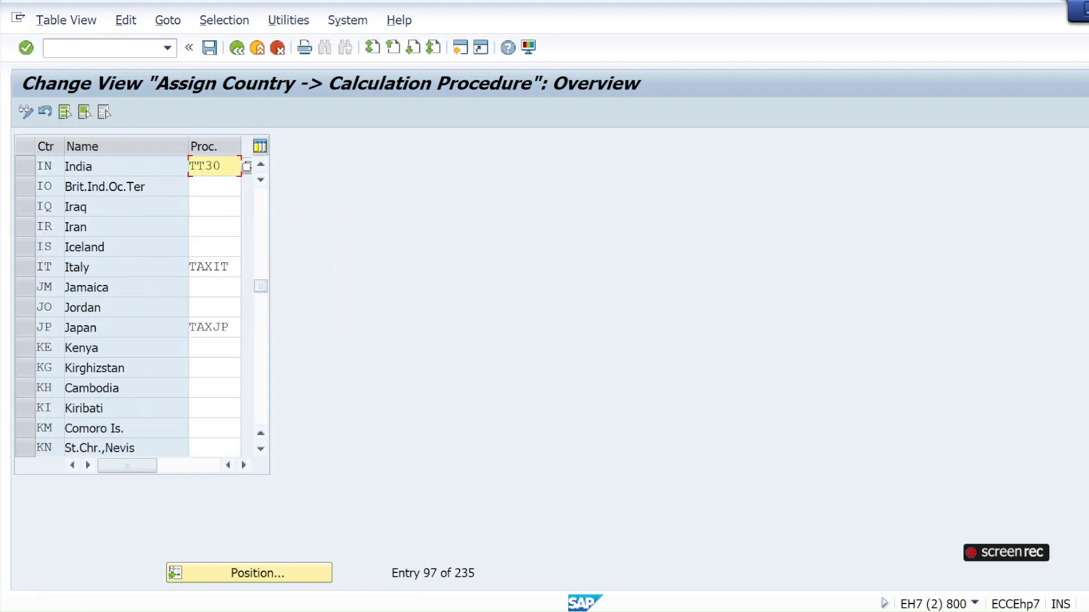
{"action": "key", "text": "BackSpace"}
{"action": "key", "text": "BackSpace"}
{"action": "key", "text": "BackSpace"}
{"action": "key", "text": "BackSpace"}
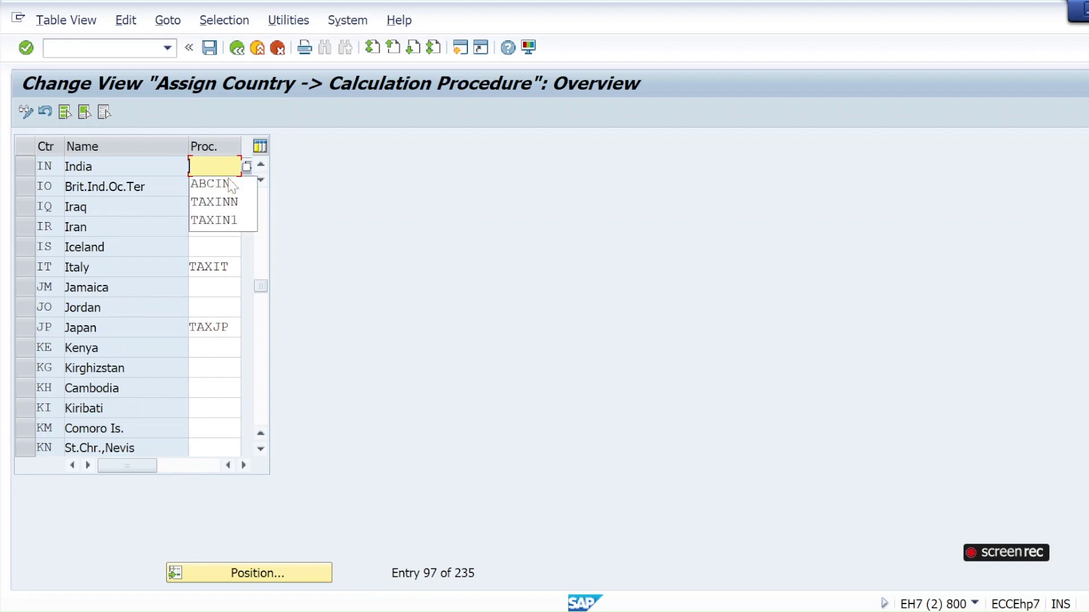
{"action": "key", "text": "Down"}
{"action": "key", "text": "Return"}
{"action": "left_click", "coordinate": [26, 53]}
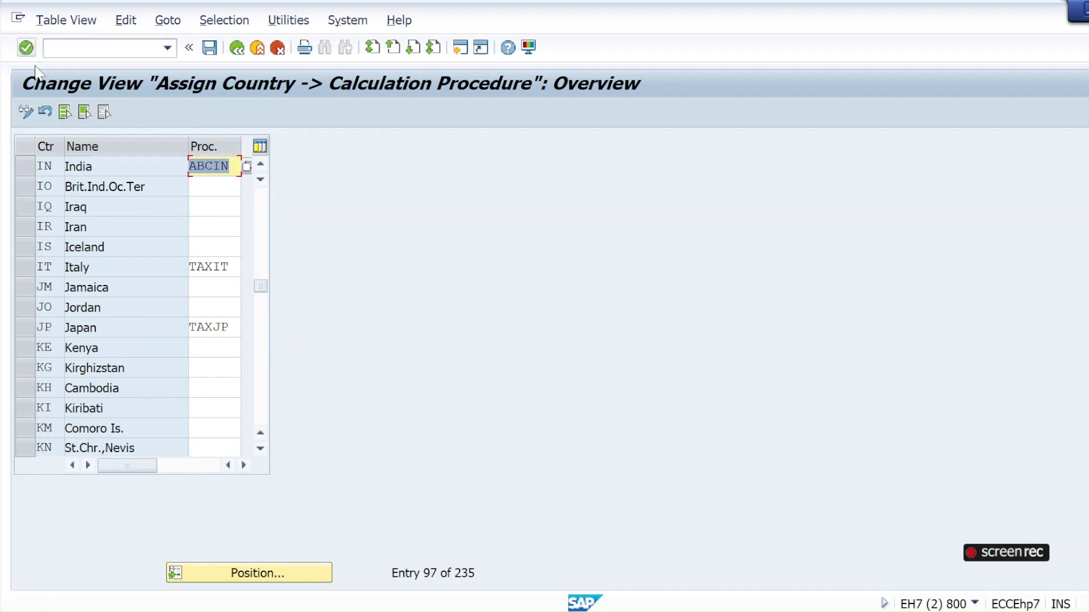
{"action": "left_click", "coordinate": [209, 48]}
{"action": "left_click", "coordinate": [376, 316]}
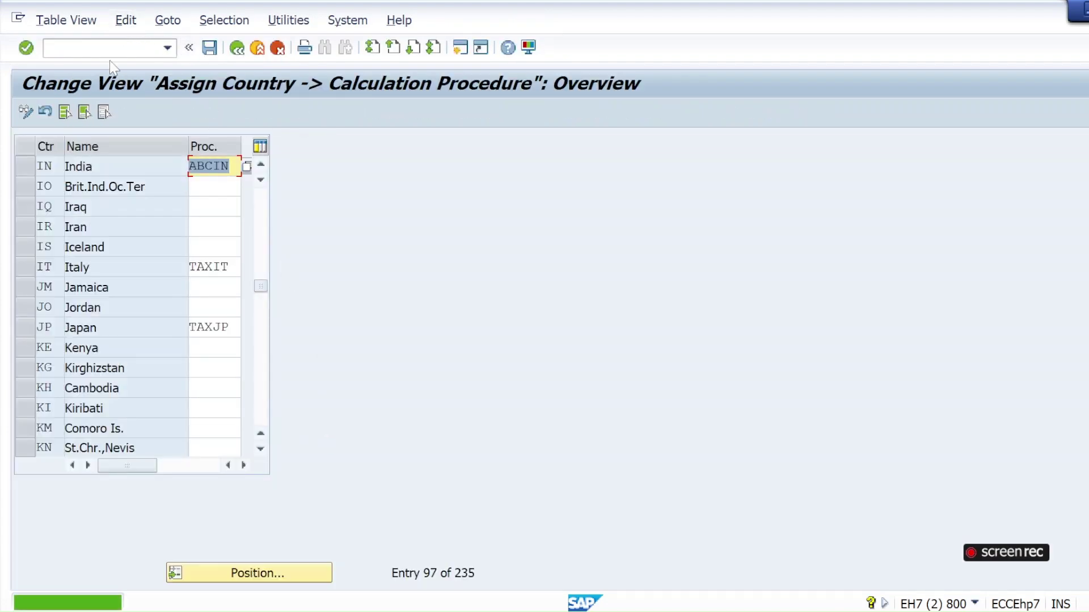
- Switch back to the purchase order, try tax code M7 for item 10 and check the order
{"action": "key", "text": "alt+Tab"}
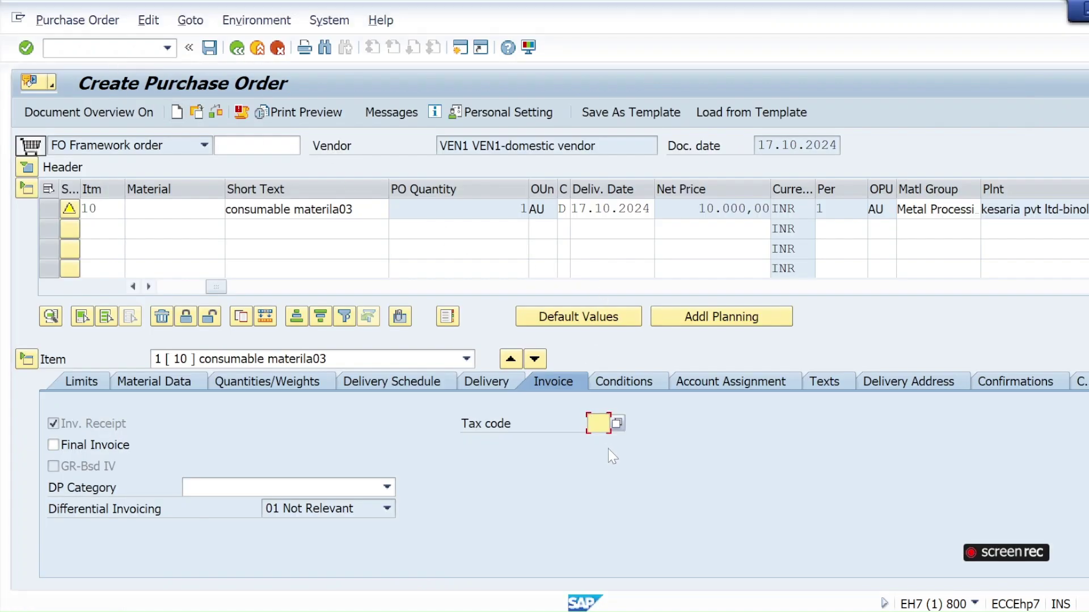
{"action": "left_click", "coordinate": [616, 422]}
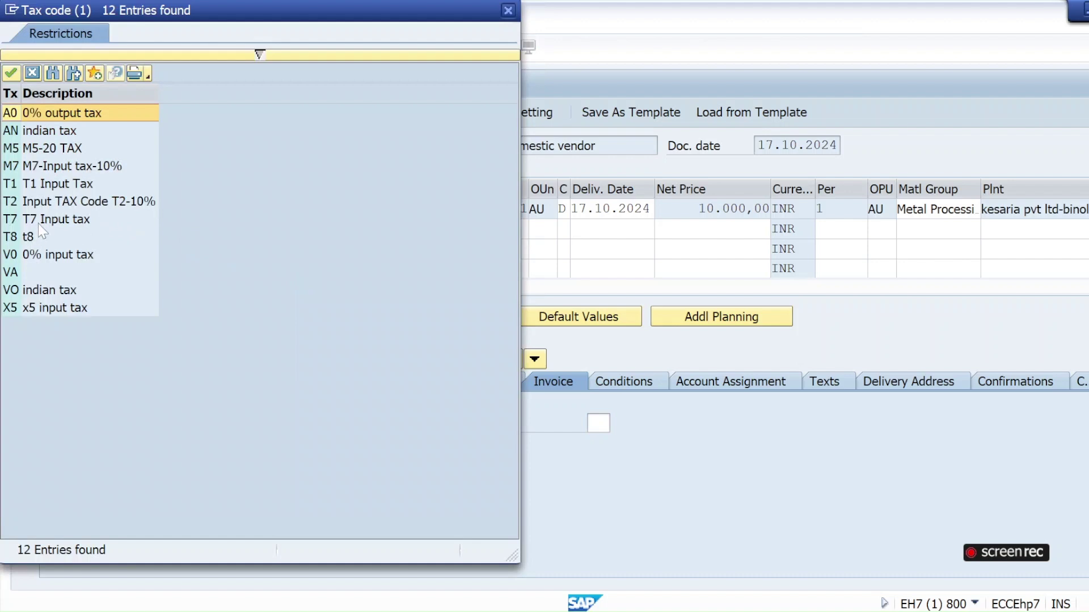
{"action": "double_click", "coordinate": [48, 169]}
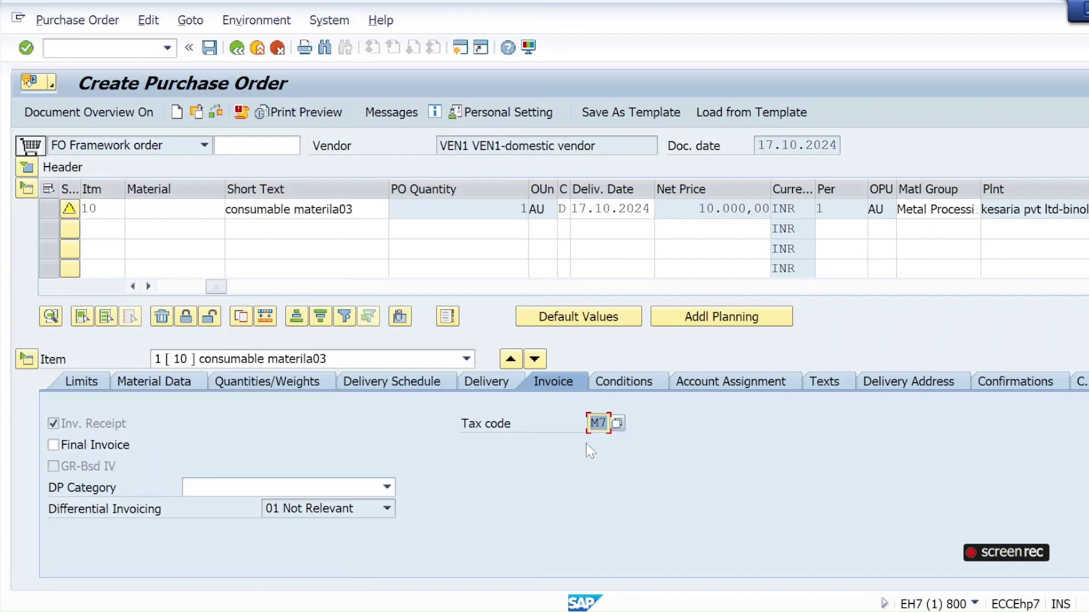
{"action": "left_click", "coordinate": [218, 110]}
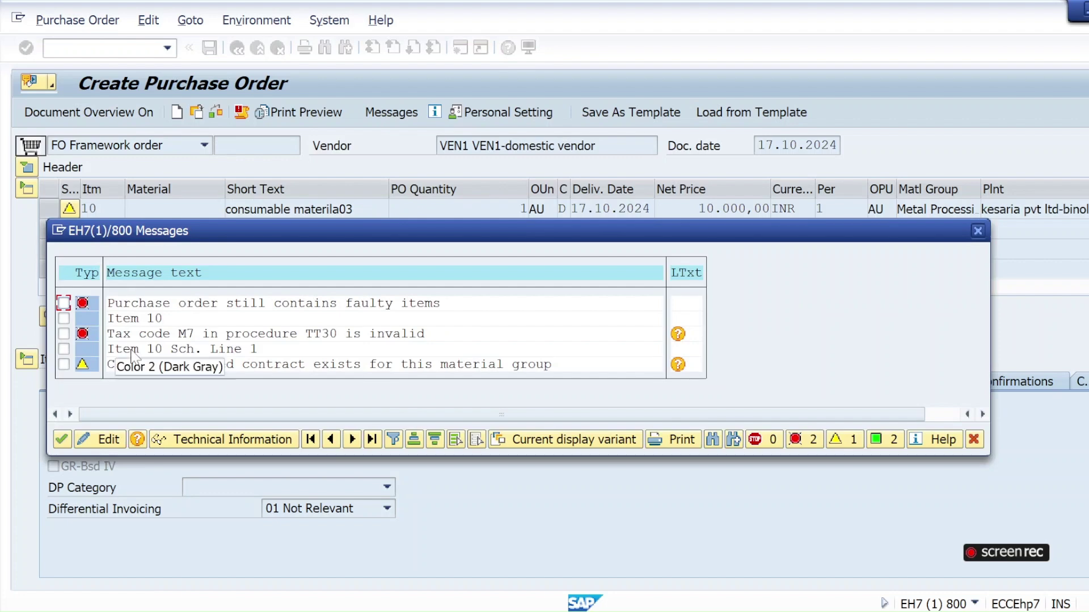
{"action": "left_click", "coordinate": [63, 440]}
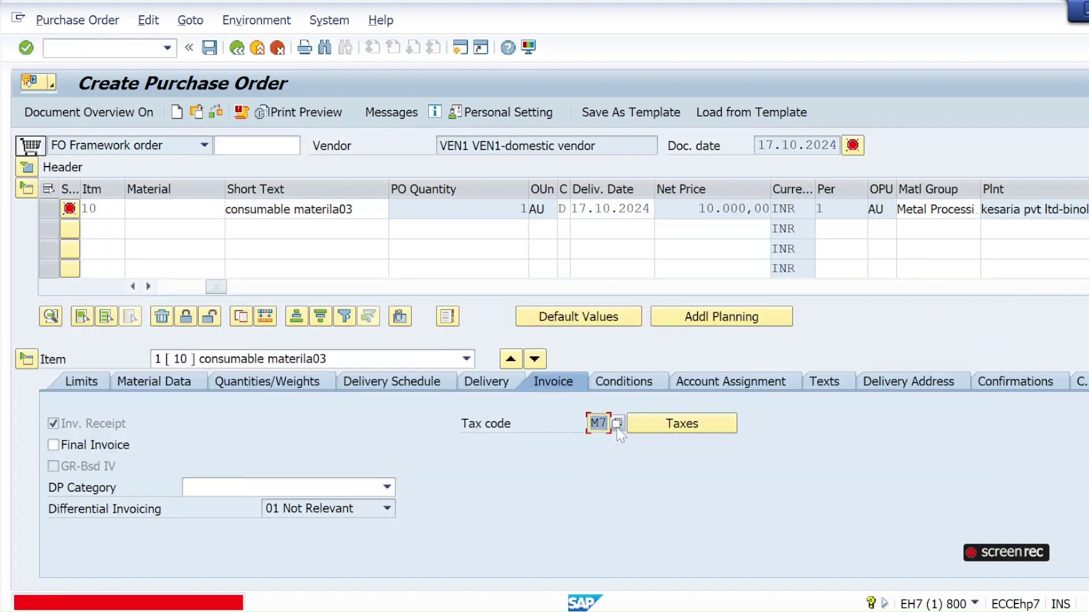
- Try tax code M5 for item 10 and check the order again
{"action": "left_click", "coordinate": [617, 423]}
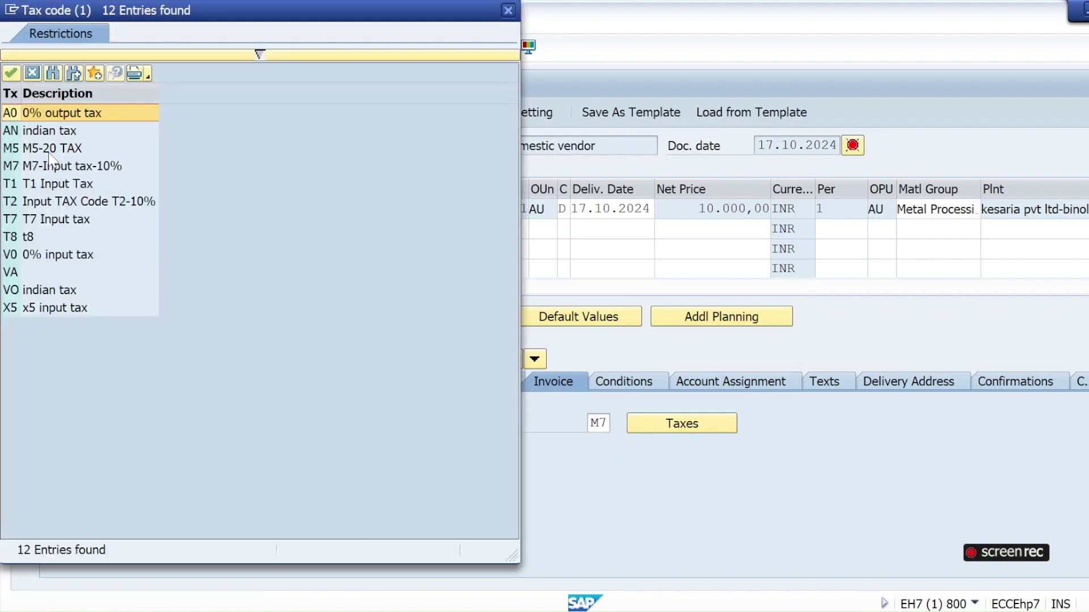
{"action": "double_click", "coordinate": [49, 149]}
{"action": "left_click", "coordinate": [216, 112]}
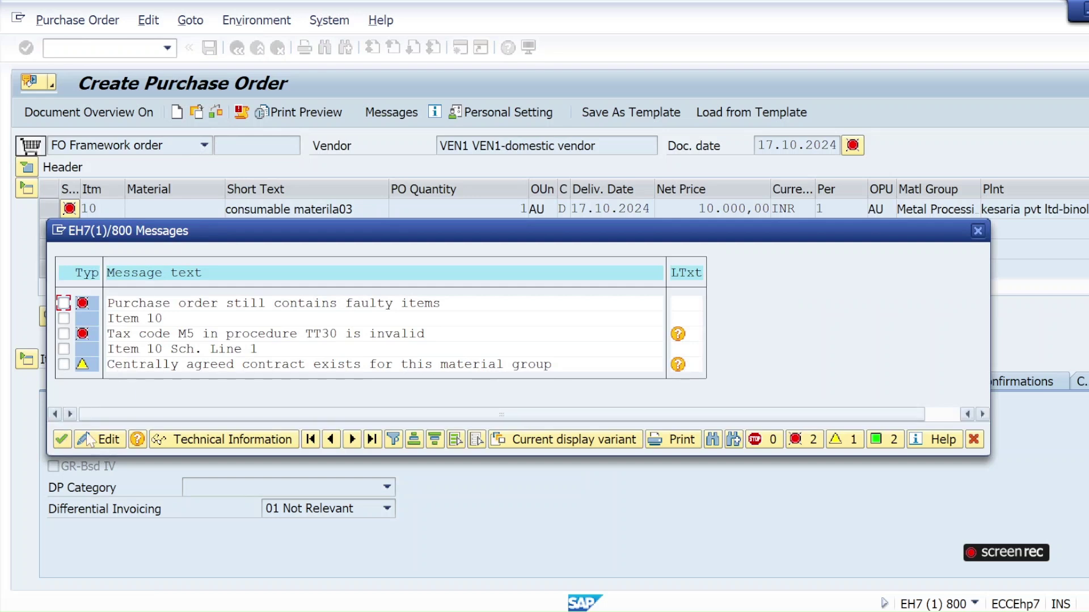
{"action": "left_click", "coordinate": [62, 440]}
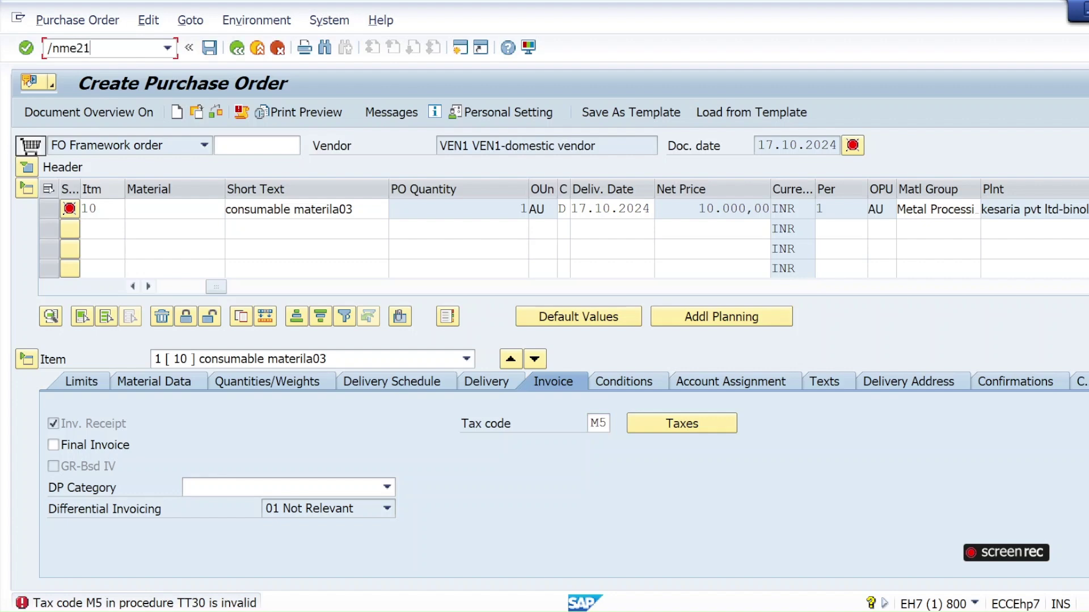
- Restart purchase order creation with document type FO Framework order and enter vendor ven1
{"action": "key", "text": "Return"}
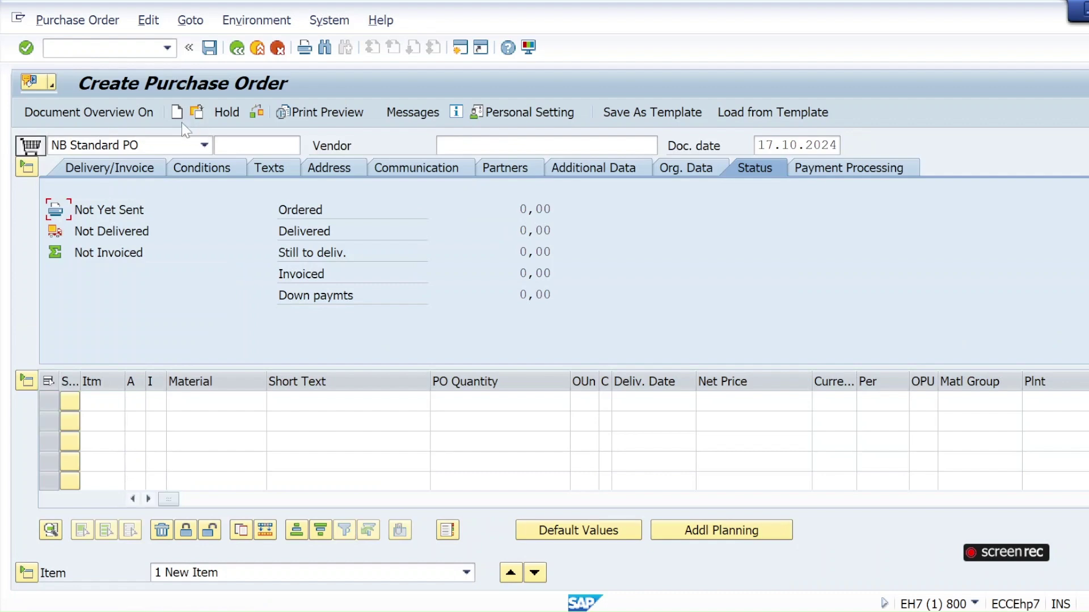
{"action": "left_click", "coordinate": [204, 145]}
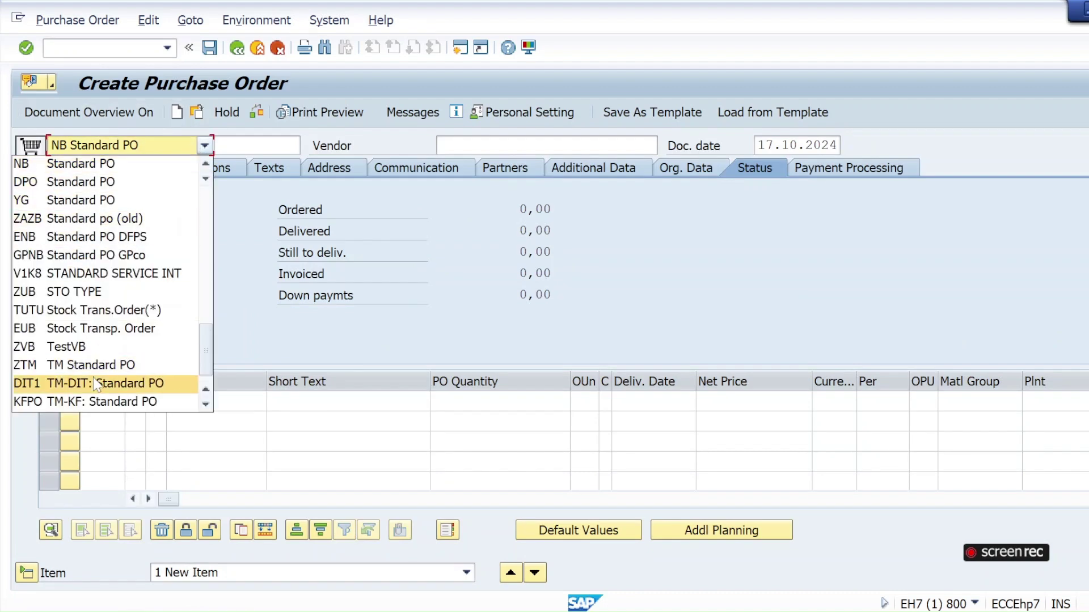
{"action": "scroll", "coordinate": [95, 336], "scroll_direction": "down", "scroll_amount": 1}
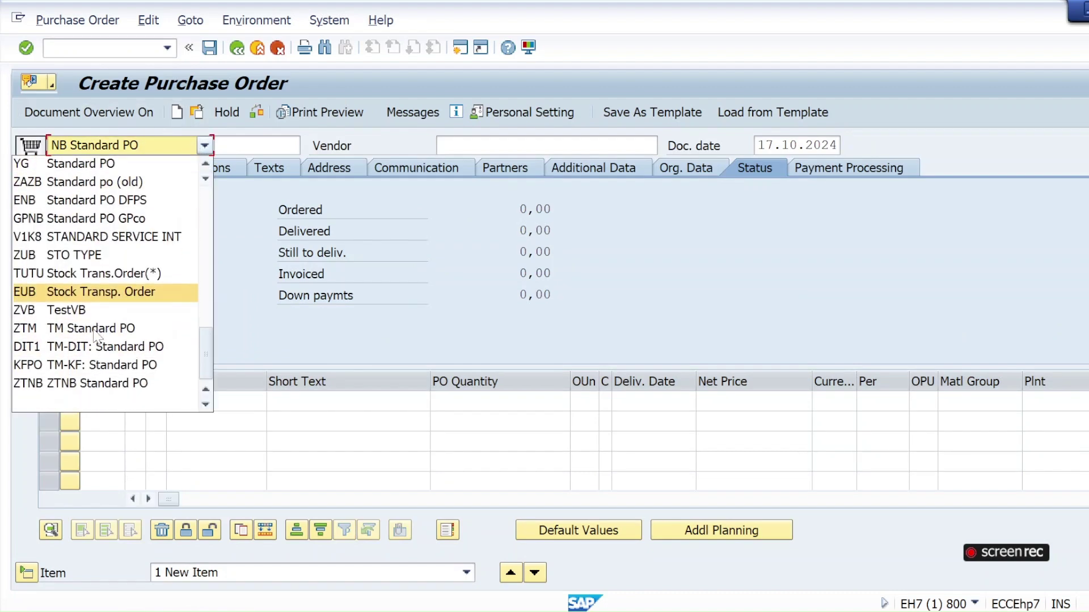
{"action": "scroll", "coordinate": [95, 336], "scroll_direction": "up", "scroll_amount": 5}
{"action": "left_click", "coordinate": [80, 163]}
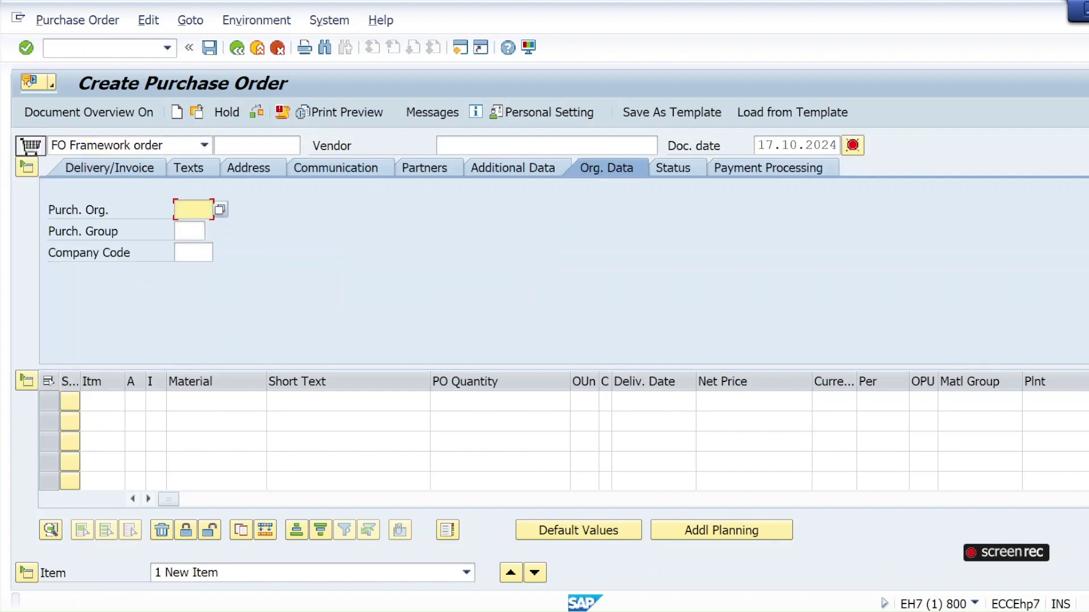
{"action": "left_click", "coordinate": [499, 145]}
{"action": "type", "text": "ven1"}
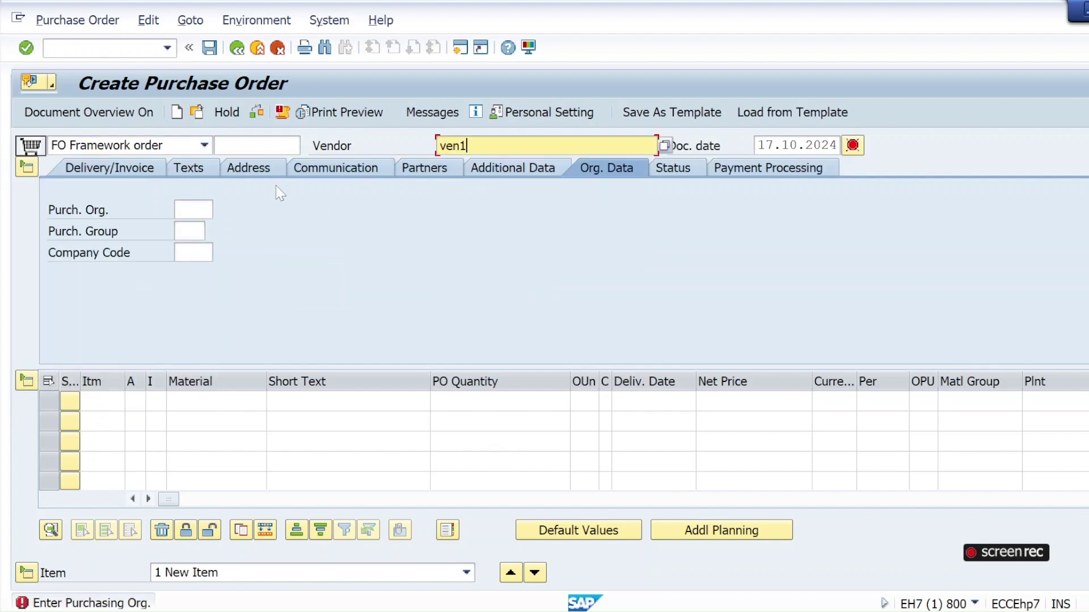
- Set the organizational data to purchasing organization krp1, purchasing group 001 and company code krip
{"action": "left_click", "coordinate": [193, 209]}
{"action": "type", "text": "V"}
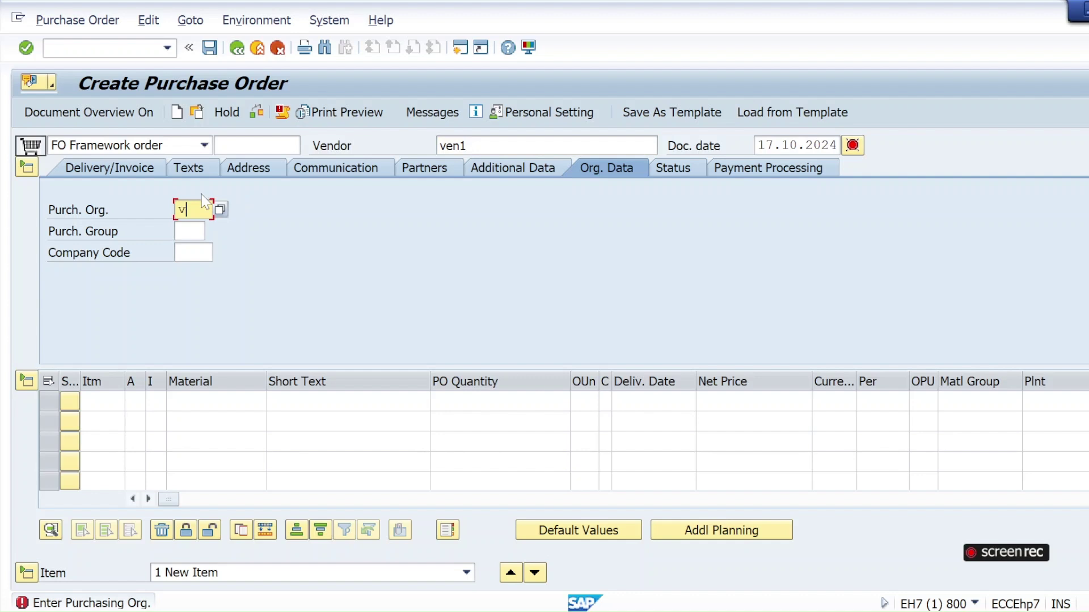
{"action": "key", "text": "BackSpace"}
{"action": "key", "text": "Down"}
{"action": "key", "text": "Tab"}
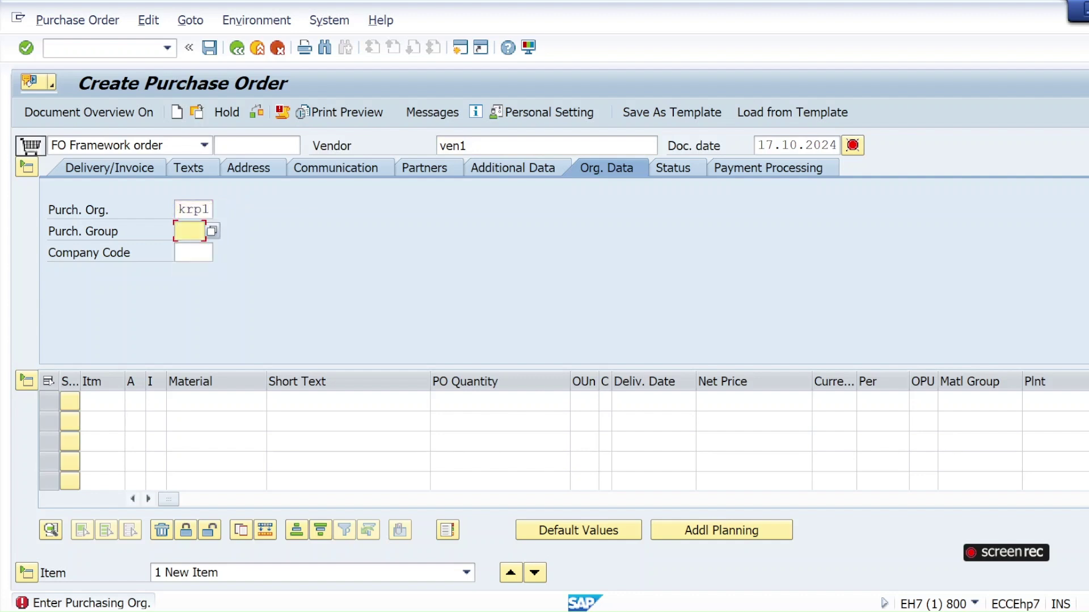
{"action": "key", "text": "Tab"}
{"action": "left_click", "coordinate": [189, 230]}
{"action": "left_click", "coordinate": [189, 243]}
{"action": "left_click", "coordinate": [193, 253]}
{"action": "left_click", "coordinate": [185, 271]}
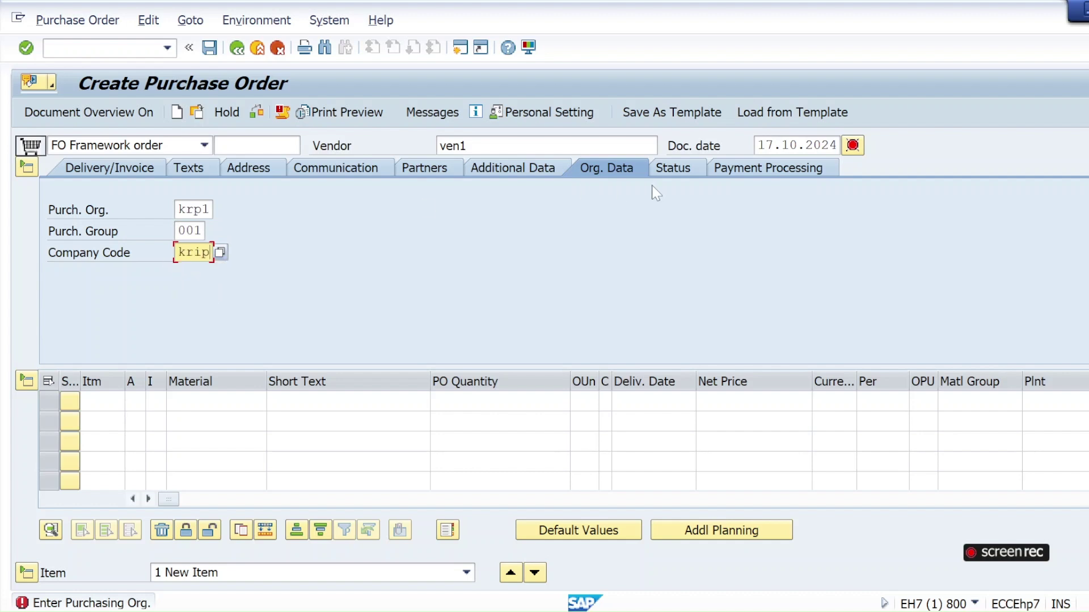
- Set the order's validity period from 17.10.2024 to 31.10.2024
{"action": "left_click", "coordinate": [498, 170]}
{"action": "left_click", "coordinate": [204, 228]}
{"action": "left_click", "coordinate": [204, 253]}
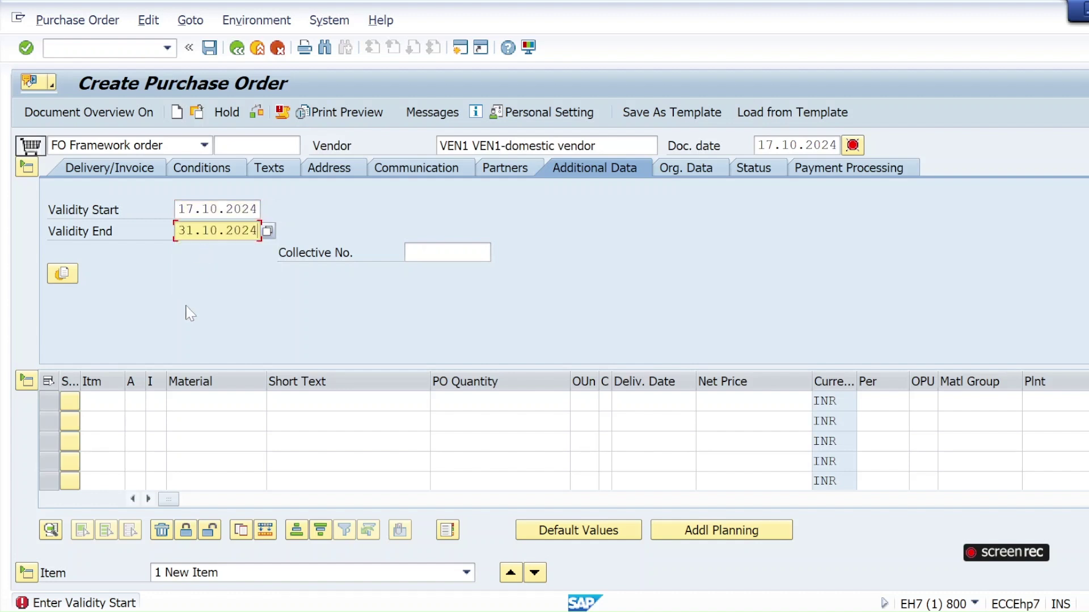
- Choose account assignment category K (Cost center) for the first item line
{"action": "left_click", "coordinate": [135, 401]}
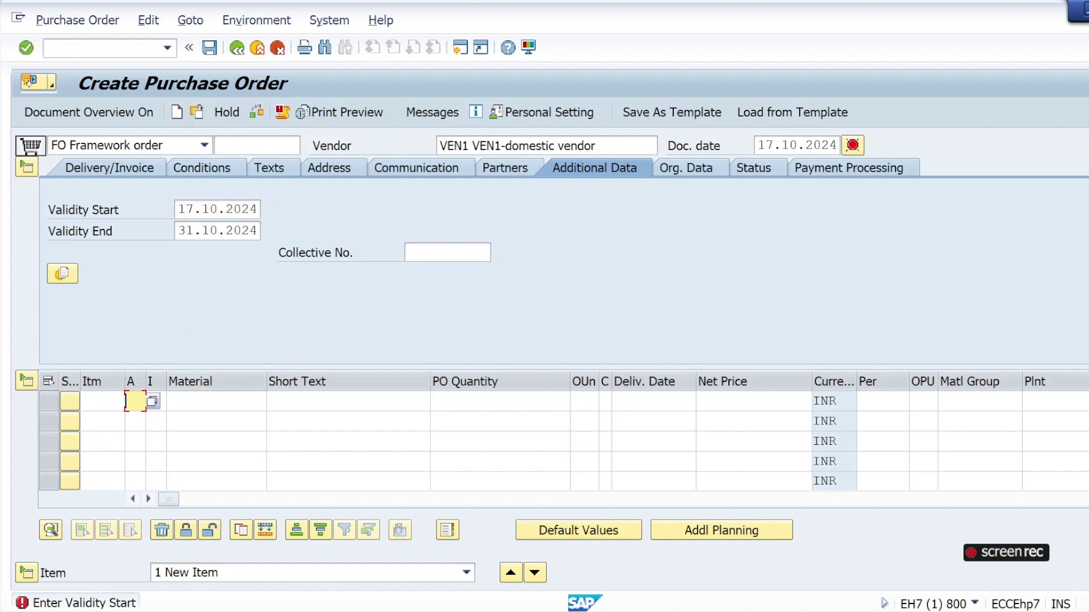
{"action": "left_click", "coordinate": [152, 400]}
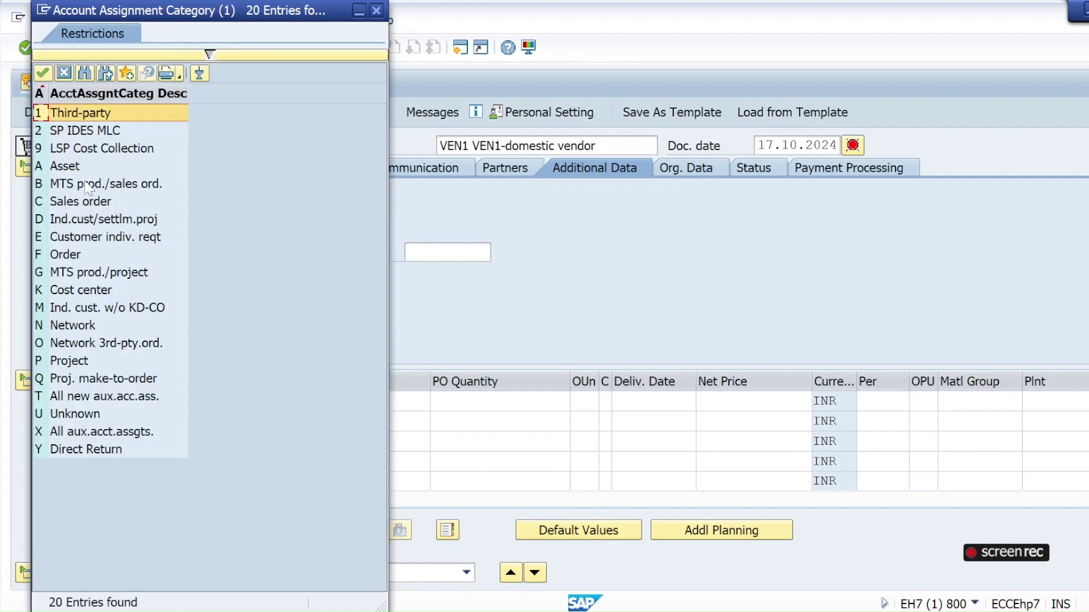
{"action": "double_click", "coordinate": [92, 290]}
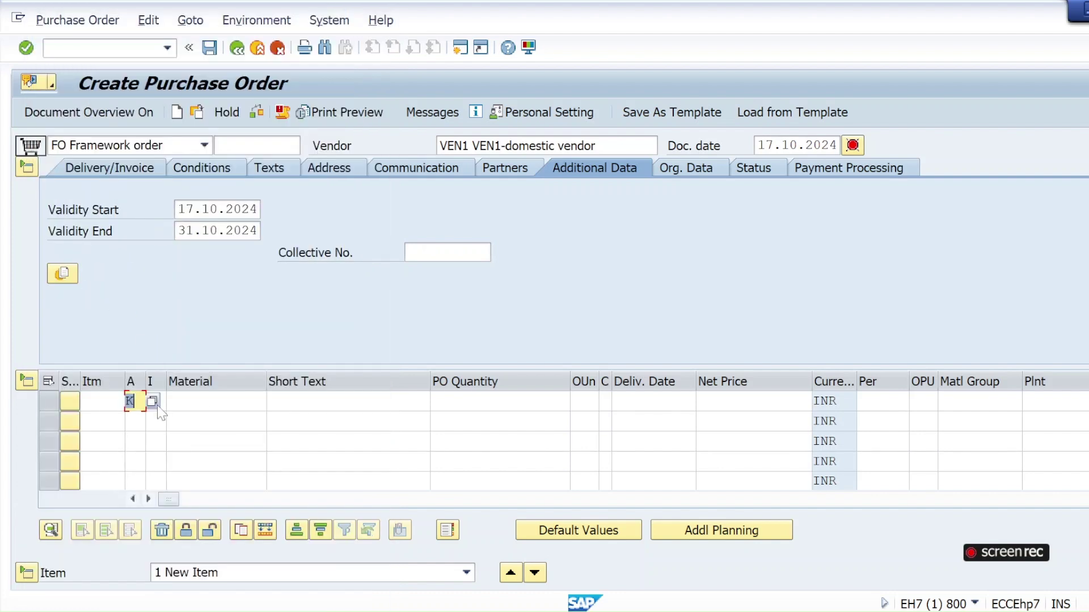
- Choose item category B (Limit) for the first item line
{"action": "left_click", "coordinate": [154, 401]}
{"action": "left_click", "coordinate": [173, 401]}
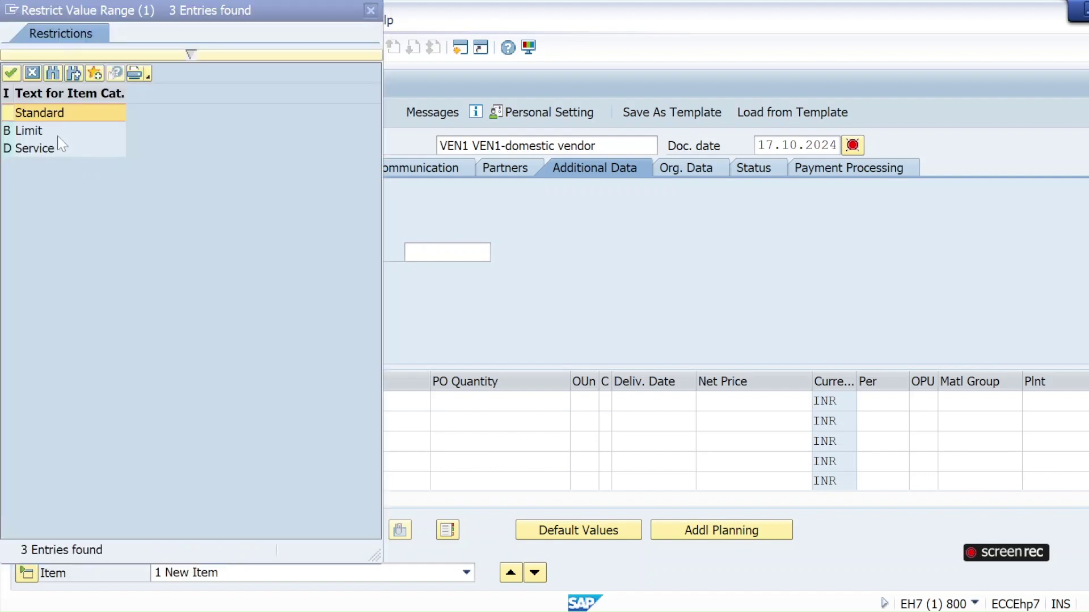
{"action": "double_click", "coordinate": [62, 134]}
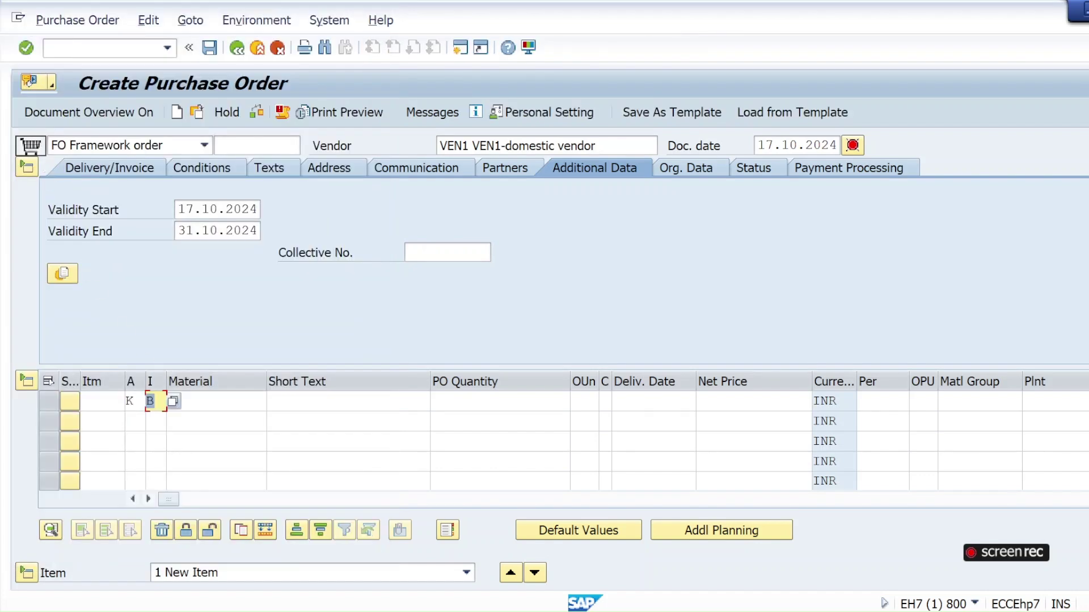
- Fill the item line with short text consumable materila03, quantity 1 and plant kl01, and check the order
{"action": "left_click", "coordinate": [340, 401]}
{"action": "left_click", "coordinate": [352, 419]}
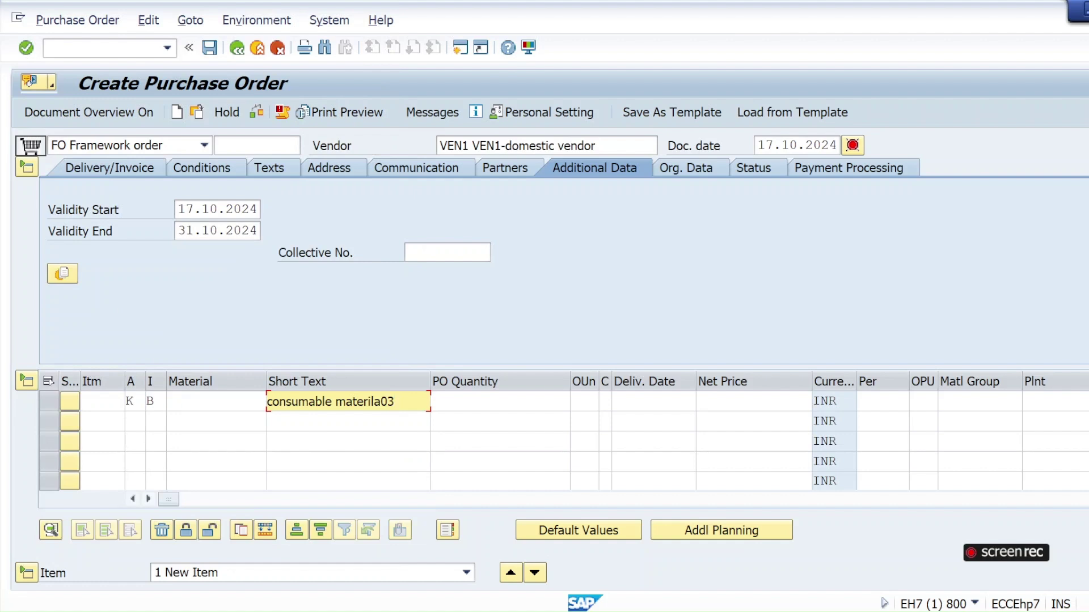
{"action": "left_click", "coordinate": [518, 401]}
{"action": "left_click", "coordinate": [538, 425]}
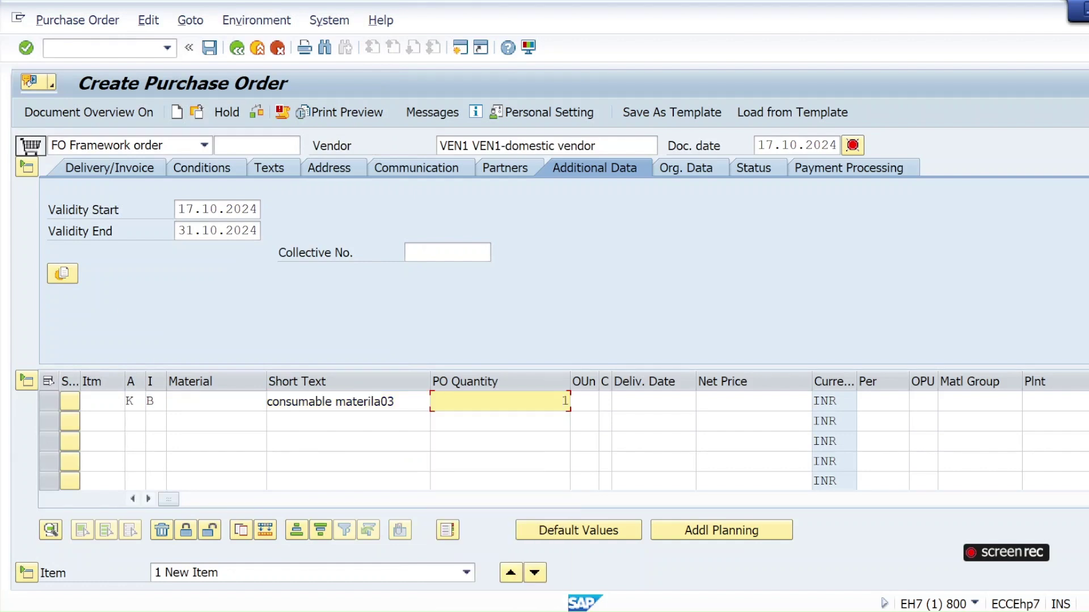
{"action": "left_click", "coordinate": [1049, 401]}
{"action": "left_click", "coordinate": [1037, 420]}
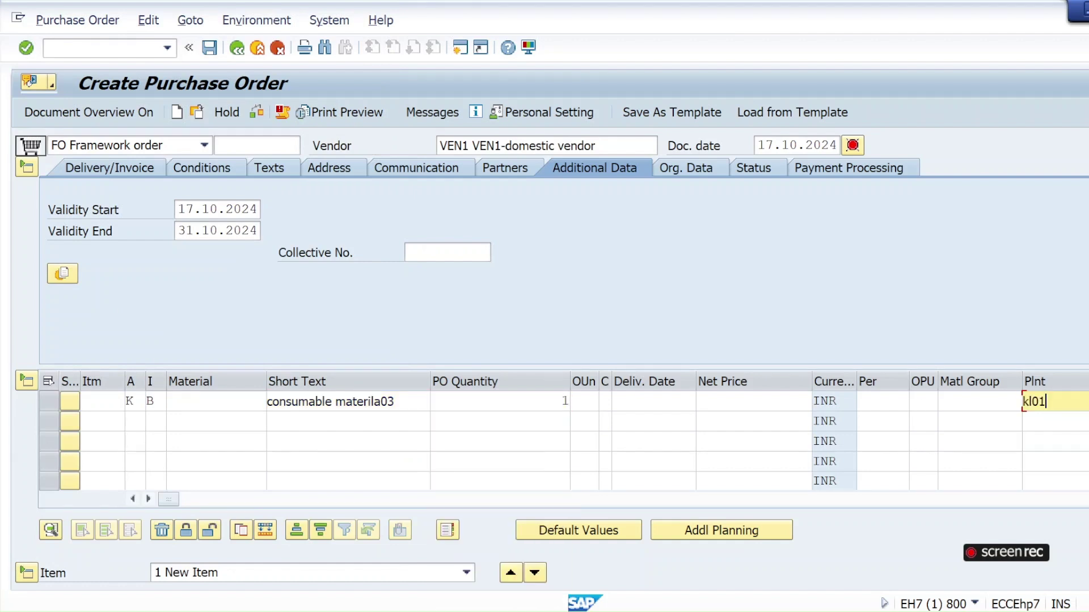
{"action": "left_click", "coordinate": [256, 113]}
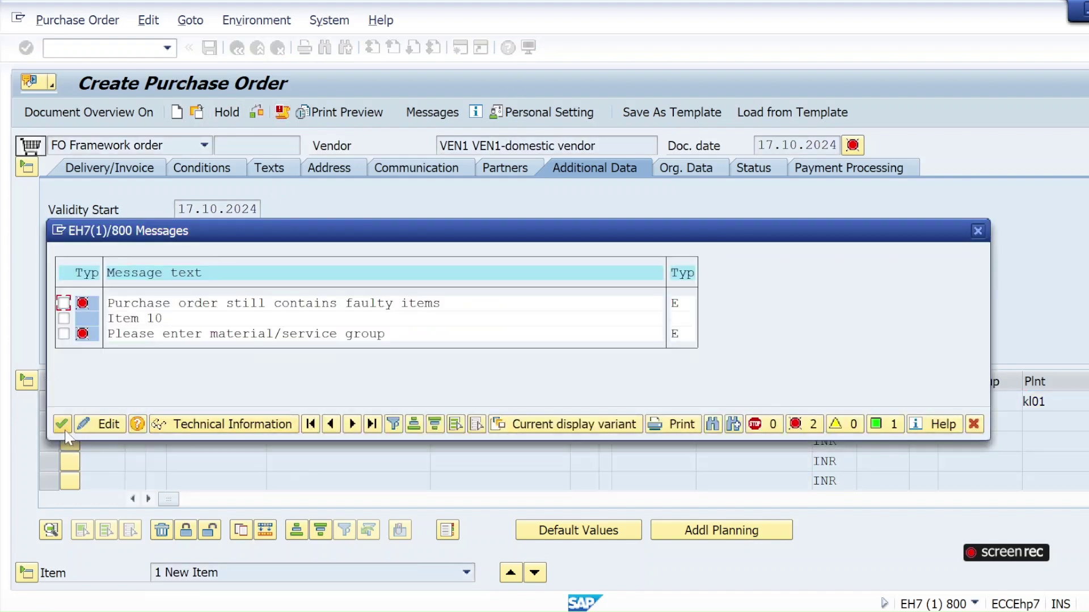
{"action": "left_click", "coordinate": [62, 424]}
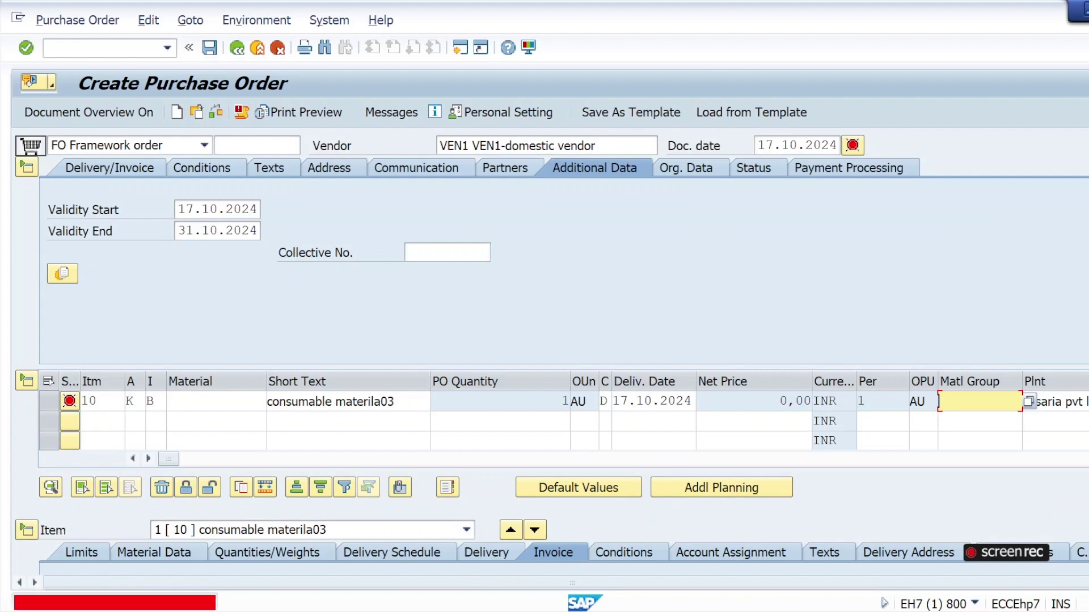
- Assign material group 001 to the item and check the order again
{"action": "key", "text": "F4"}
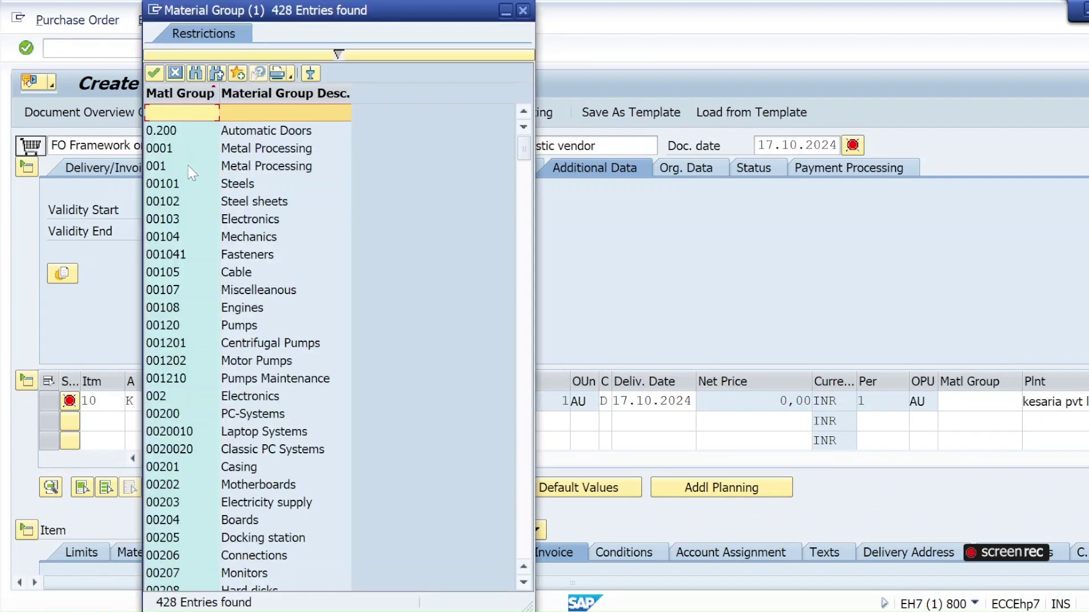
{"action": "key", "text": "Escape"}
{"action": "type", "text": "001"}
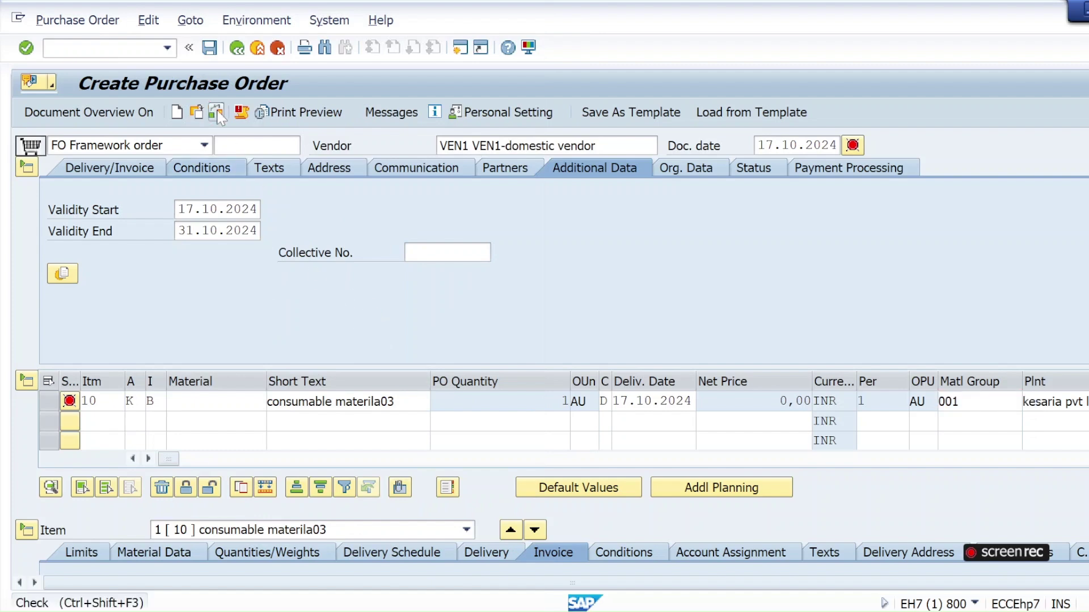
{"action": "left_click", "coordinate": [216, 112]}
{"action": "left_click", "coordinate": [62, 440]}
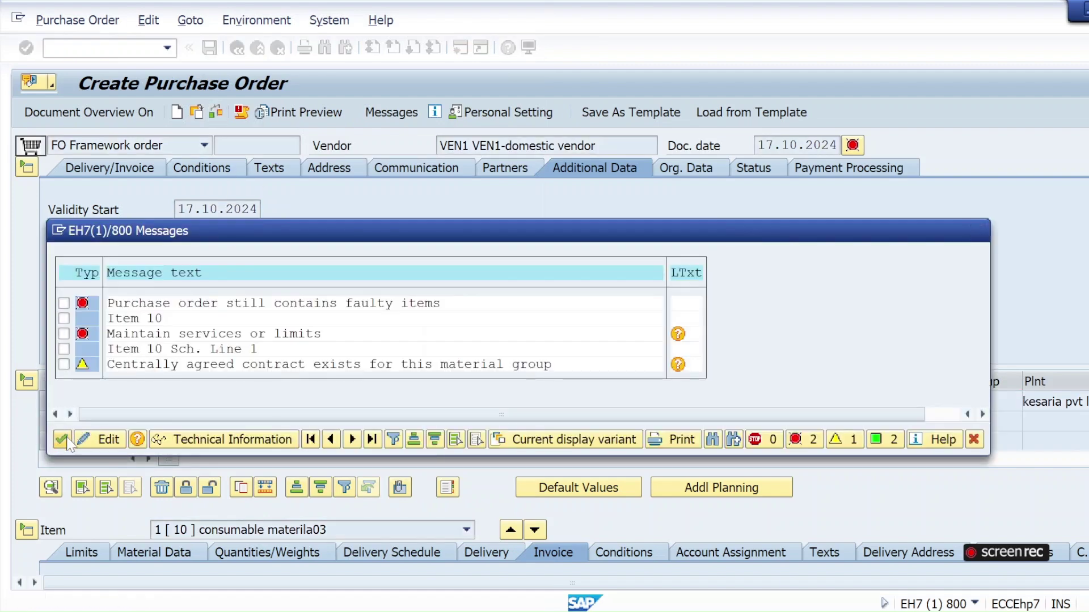
- Set the item's overall limit and expected value to 10000 each
{"action": "type", "text": "10000"}
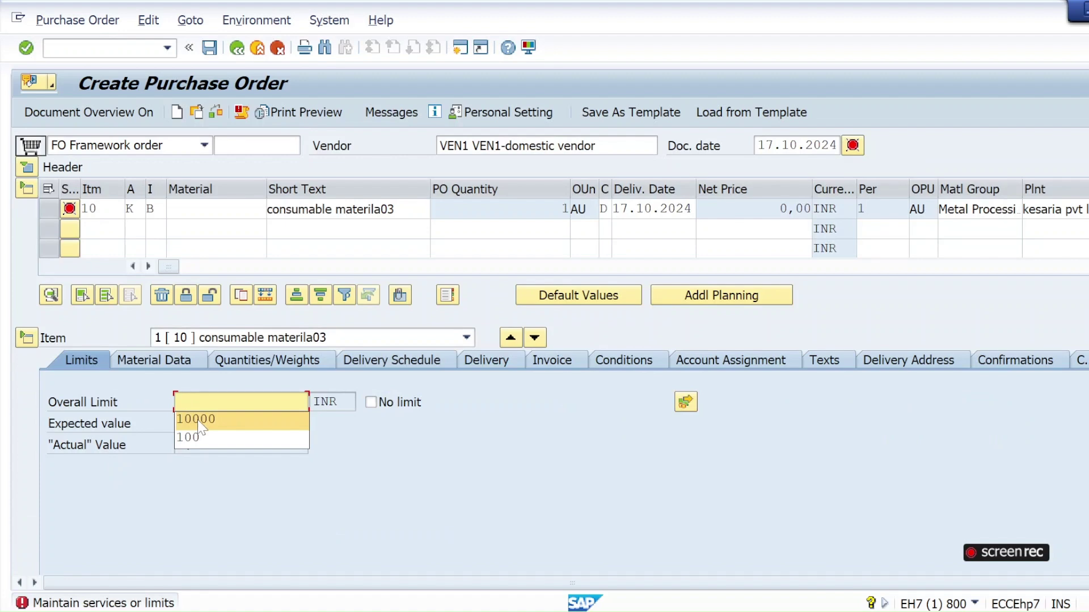
{"action": "key", "text": "Tab"}
{"action": "type", "text": "1"}
{"action": "key", "text": "Down"}
{"action": "key", "text": "Return"}
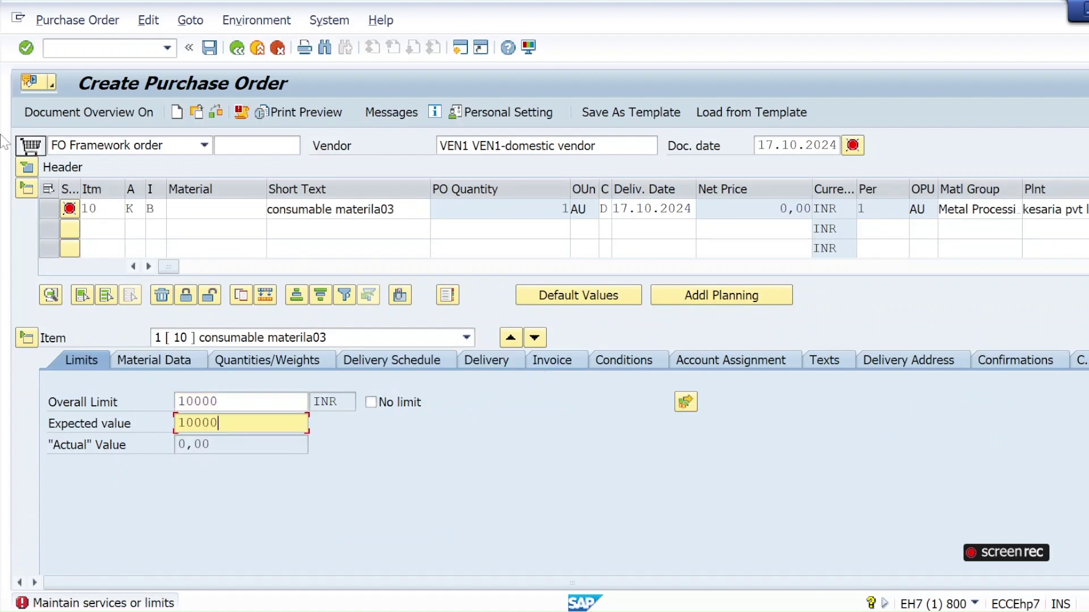
- Assign the limit to G/L account 400000 and cost center krip, and confirm the account assignment
{"action": "left_click", "coordinate": [27, 50]}
{"action": "type", "text": "4"}
{"action": "key", "text": "Down"}
{"action": "key", "text": "Return"}
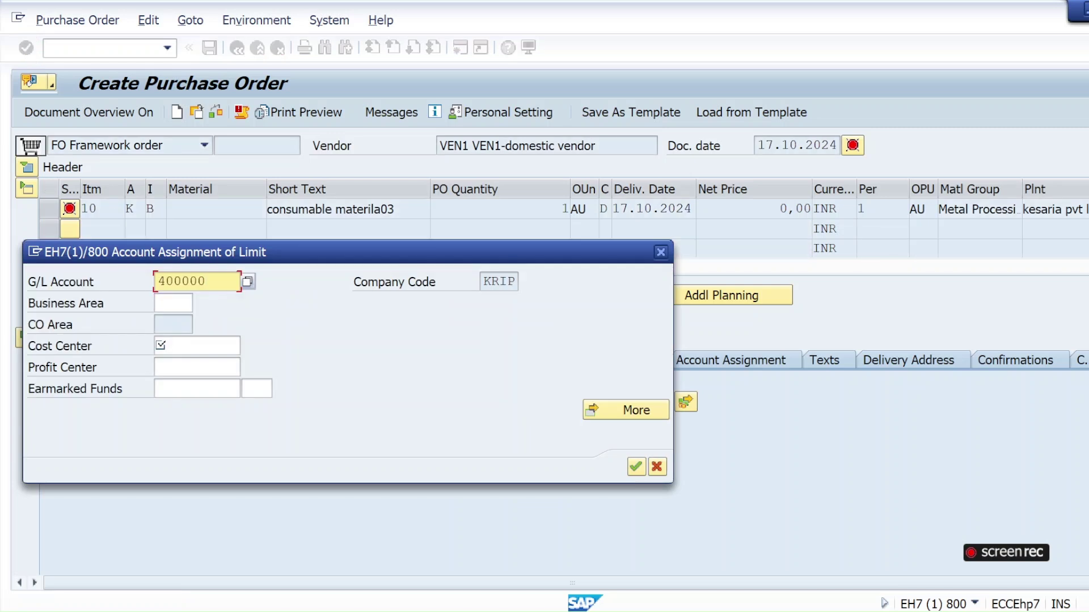
{"action": "left_click", "coordinate": [196, 346]}
{"action": "type", "text": "krip"}
{"action": "left_click", "coordinate": [635, 466]}
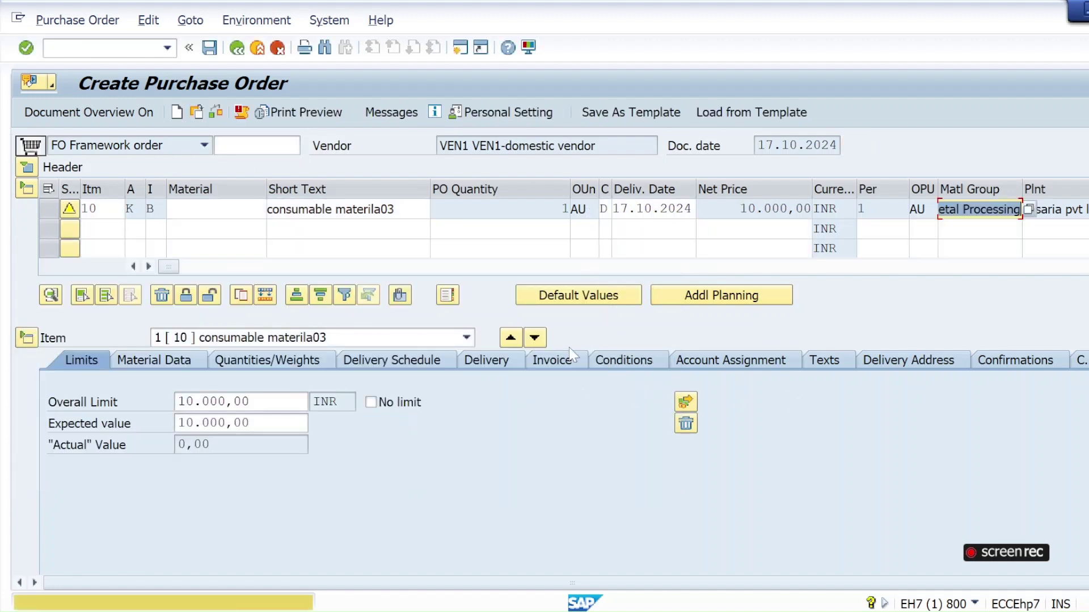
- Set the item's invoice tax code to M7 (Input tax-10%) and check the order
{"action": "left_click", "coordinate": [541, 362]}
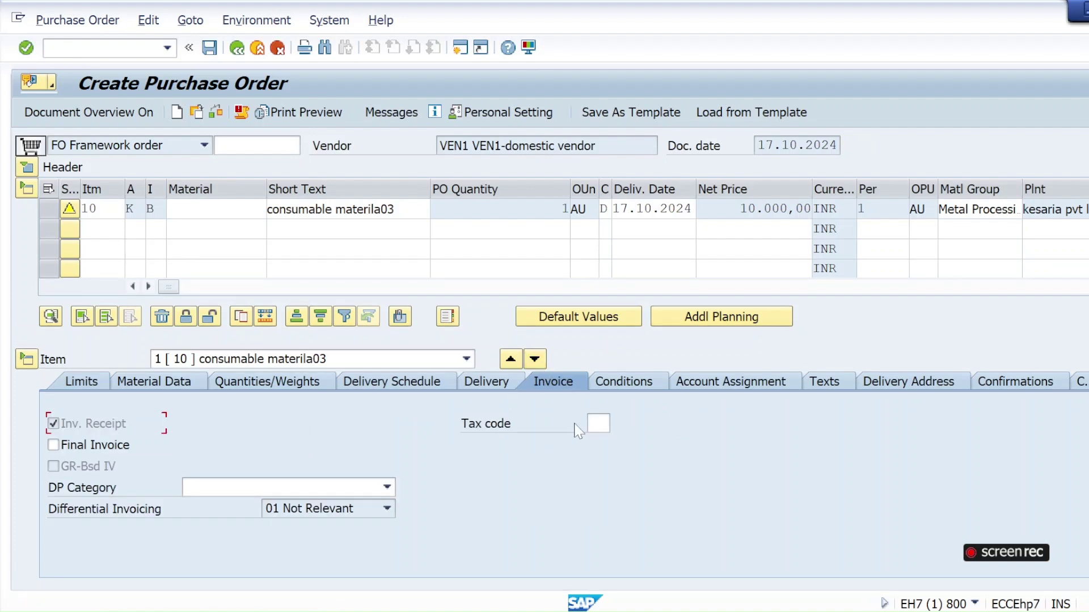
{"action": "left_click", "coordinate": [598, 424]}
{"action": "left_click", "coordinate": [617, 423]}
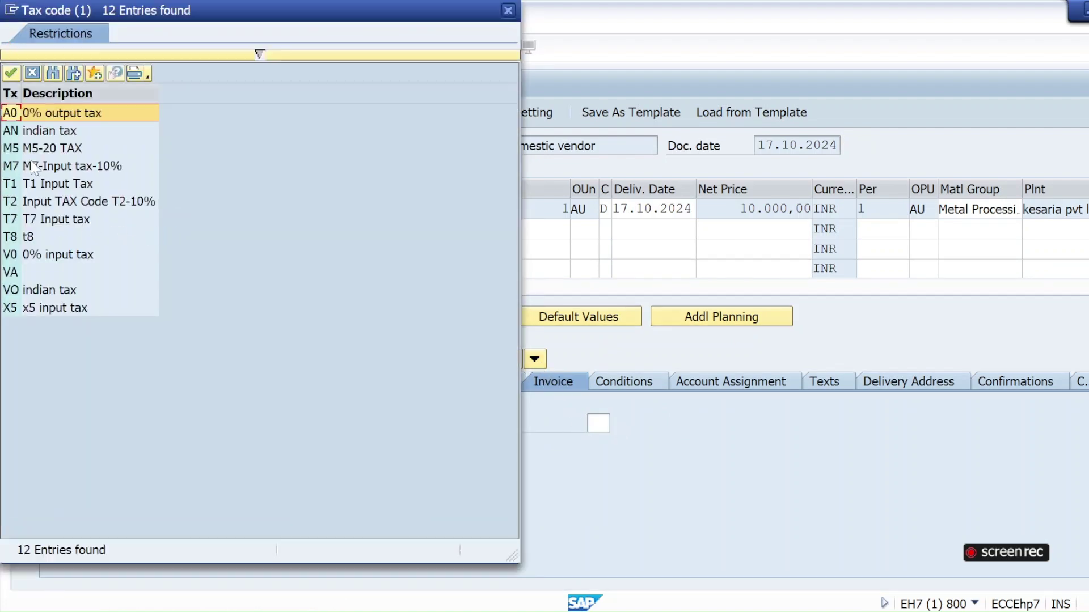
{"action": "double_click", "coordinate": [33, 167]}
{"action": "left_click", "coordinate": [215, 113]}
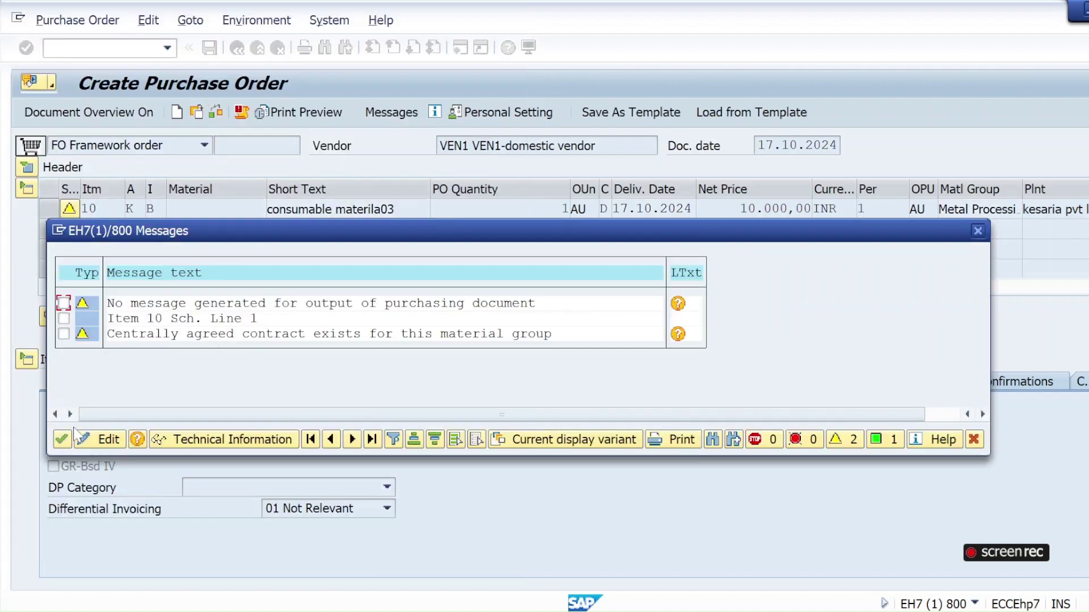
{"action": "left_click", "coordinate": [64, 440]}
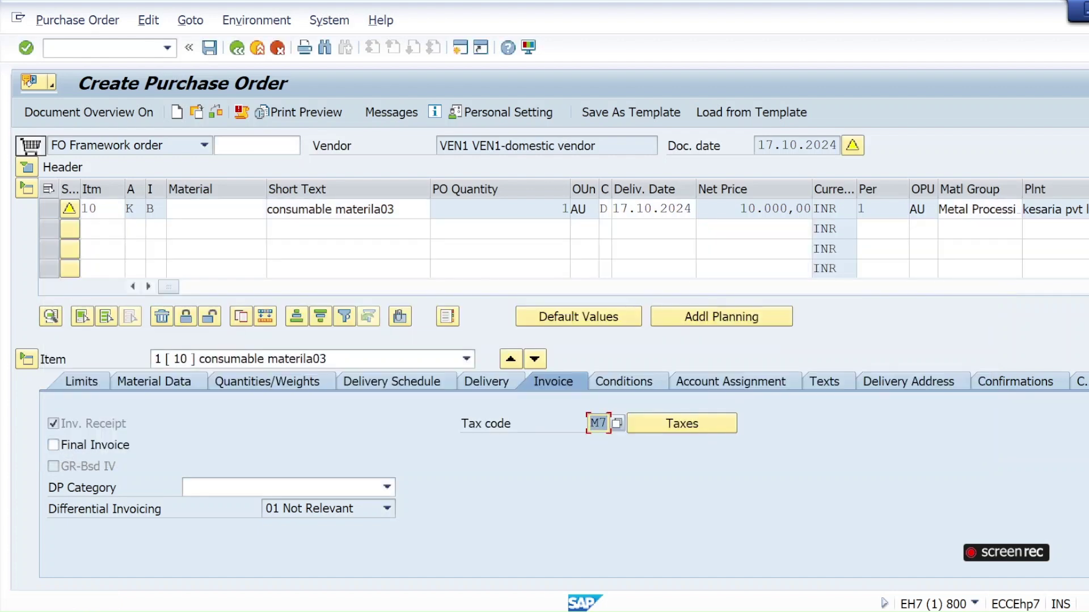
- Save the framework order and copy its document number from the detailed creation message
{"action": "left_click", "coordinate": [209, 48]}
{"action": "left_click", "coordinate": [324, 369]}
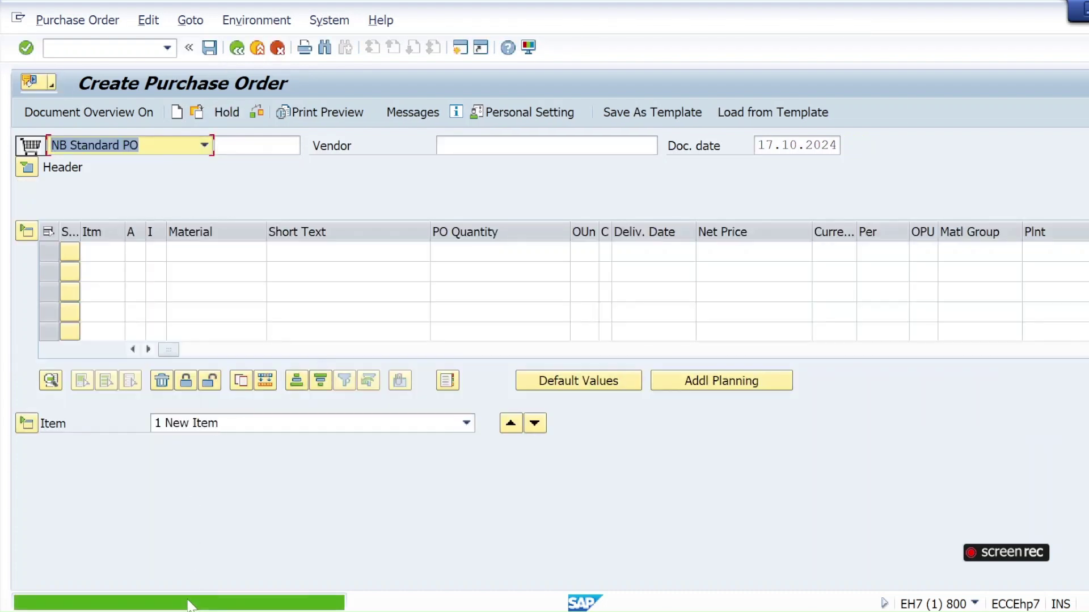
{"action": "double_click", "coordinate": [195, 602]}
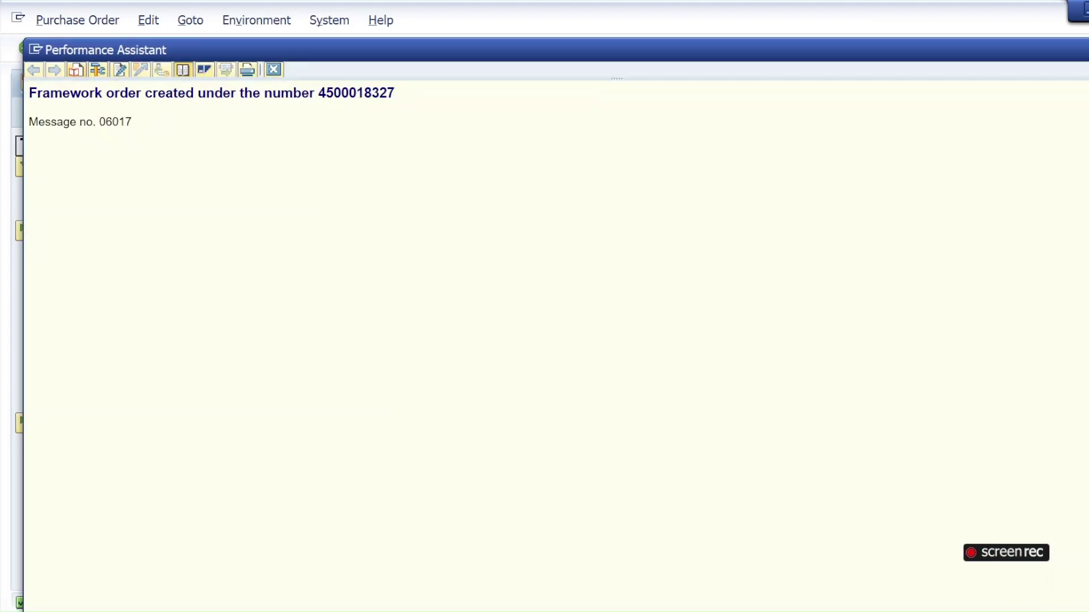
{"action": "left_click_drag", "start_coordinate": [319, 93], "coordinate": [394, 93]}
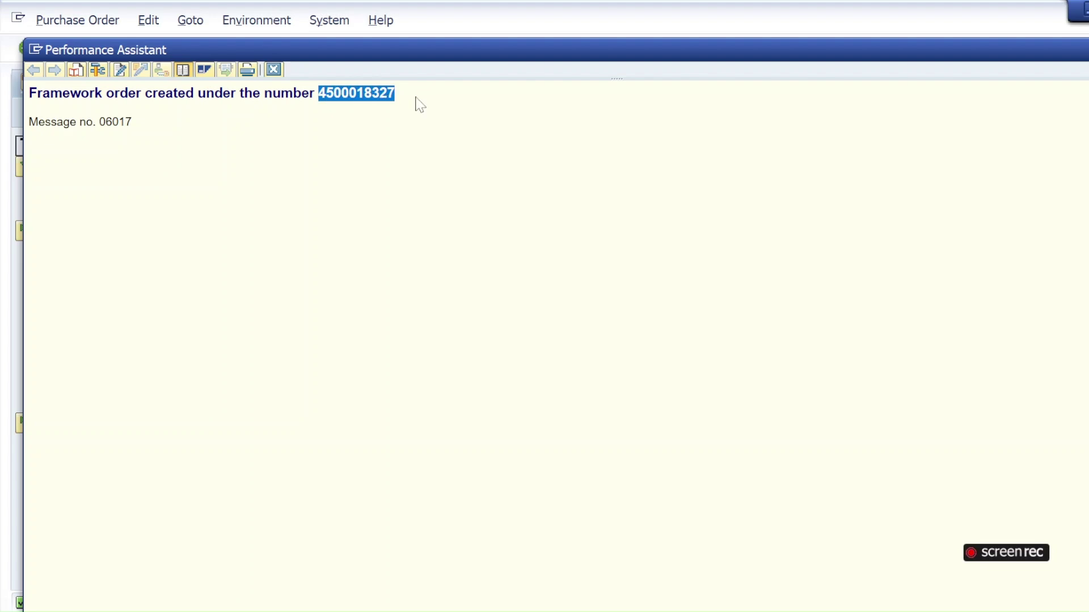
{"action": "left_click", "coordinate": [273, 69]}
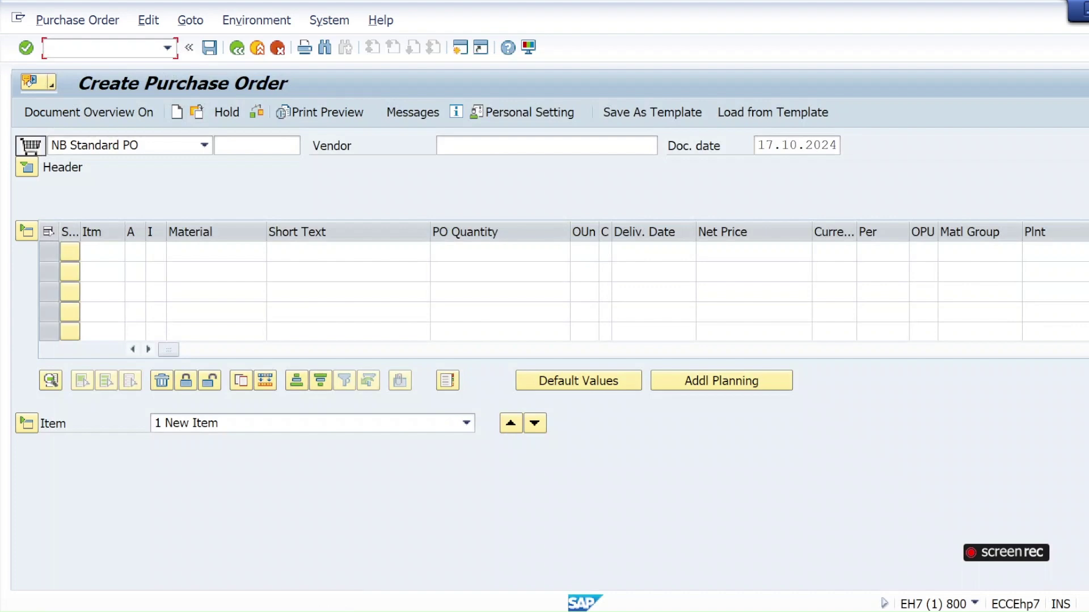
- Start the incoming invoice transaction MIRO for company code krip
{"action": "type", "text": "nmiro"}
{"action": "key", "text": "Return"}
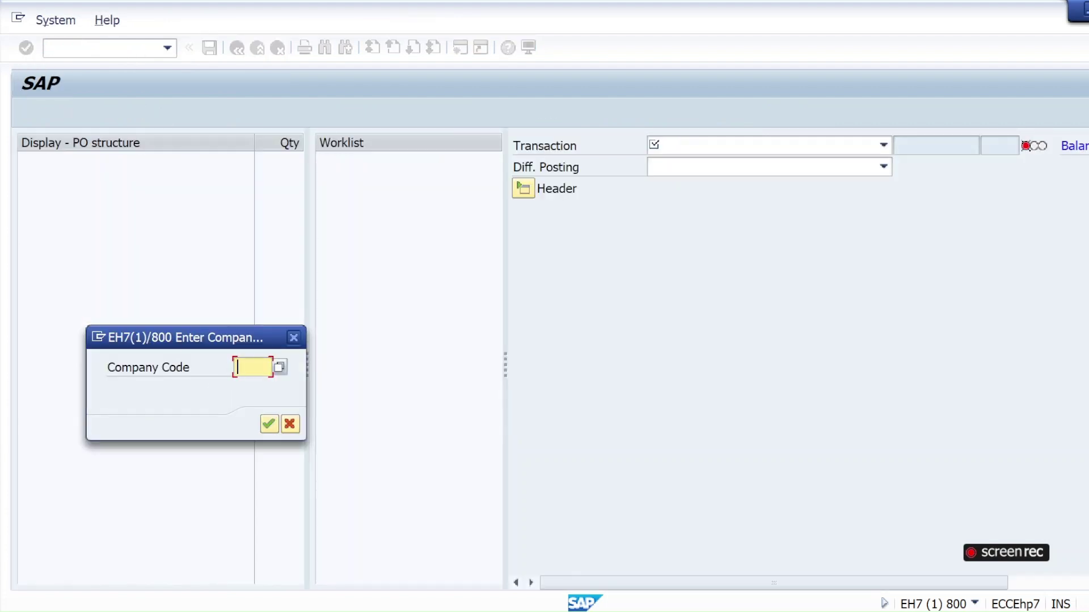
{"action": "type", "text": "krip"}
{"action": "key", "text": "Return"}
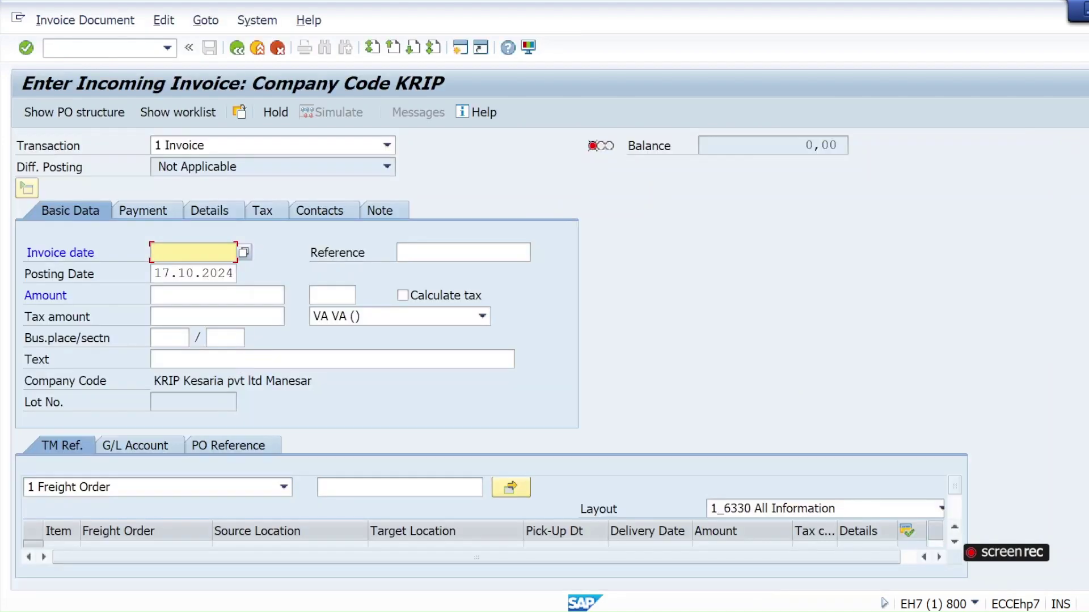
- Review the MIRO invoice verification step in the Word document on blanket purchase order configuration, and return to SAP
{"action": "key", "text": "alt+Tab"}
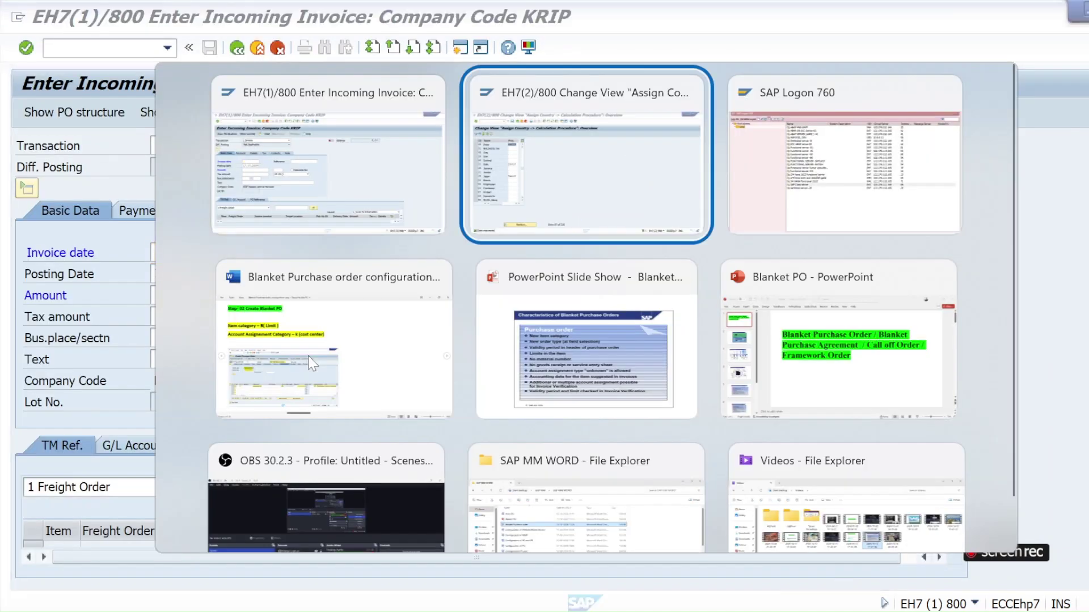
{"action": "key", "text": "Down"}
{"action": "key", "text": "Up"}
{"action": "left_click", "coordinate": [307, 356]}
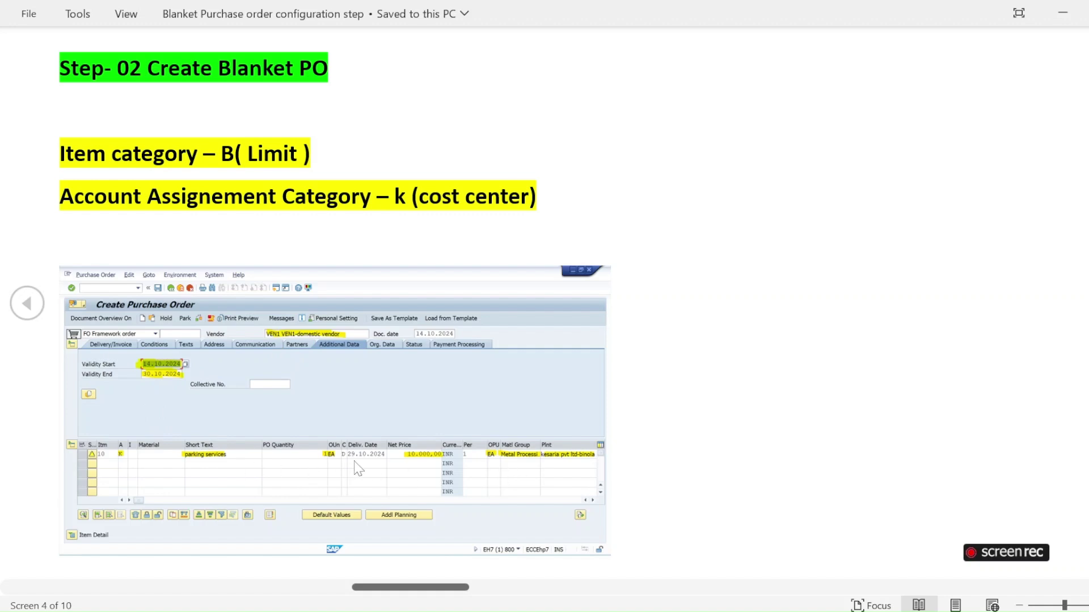
{"action": "key", "text": "Right"}
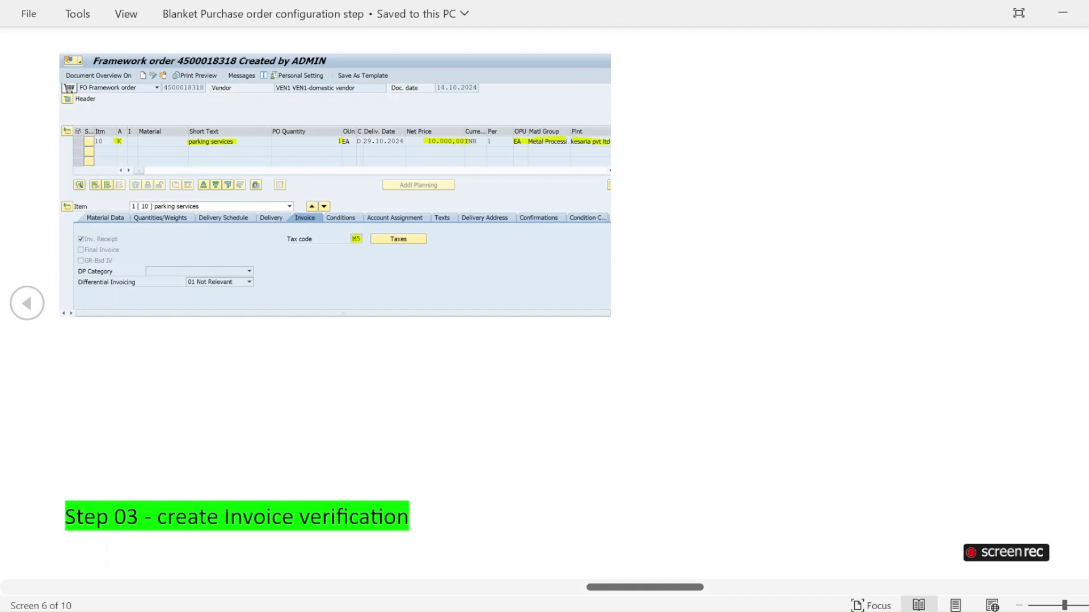
{"action": "key", "text": "Right"}
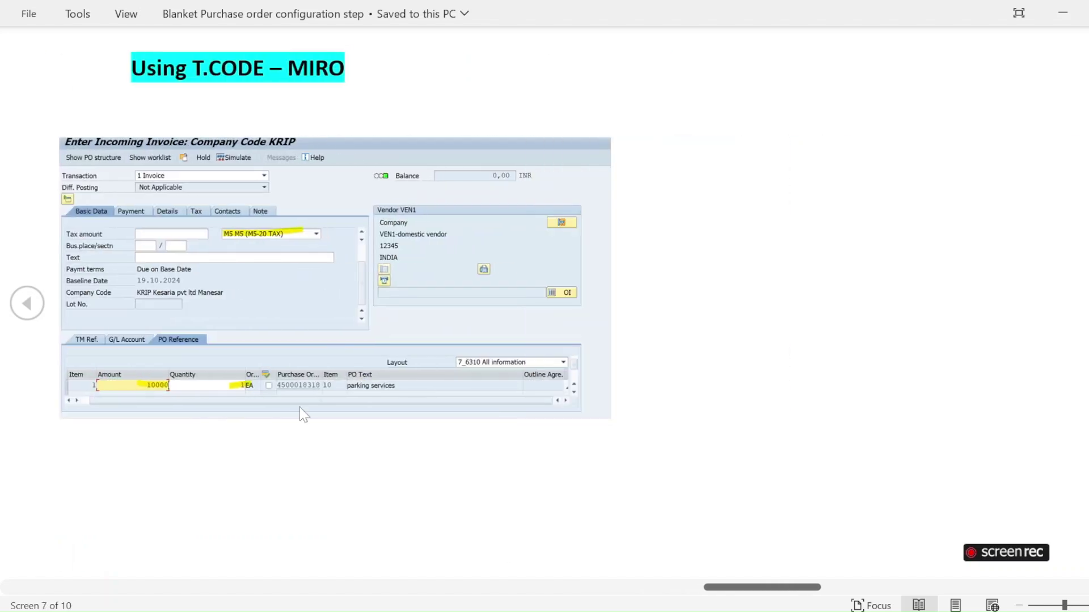
{"action": "key", "text": "alt+Tab"}
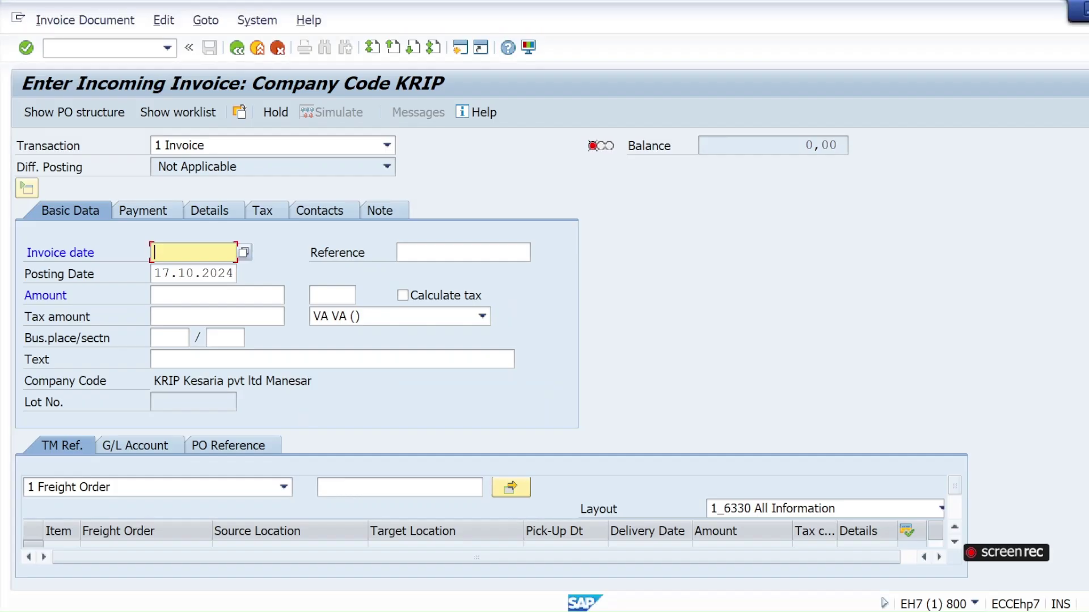
- Set the invoice date to 17.10.2024
{"action": "left_click", "coordinate": [164, 252]}
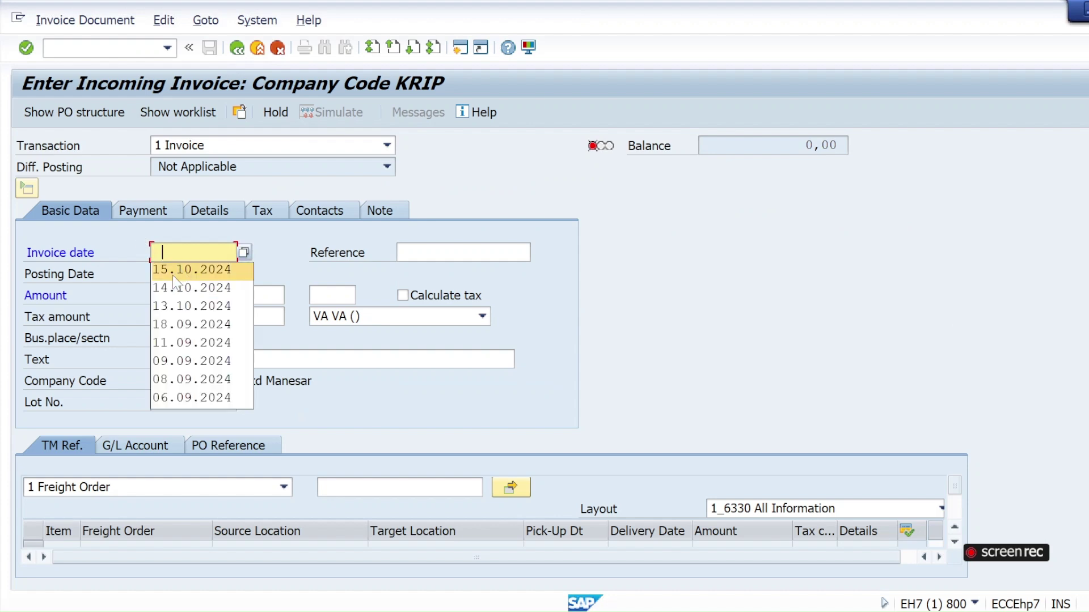
{"action": "left_click", "coordinate": [244, 253]}
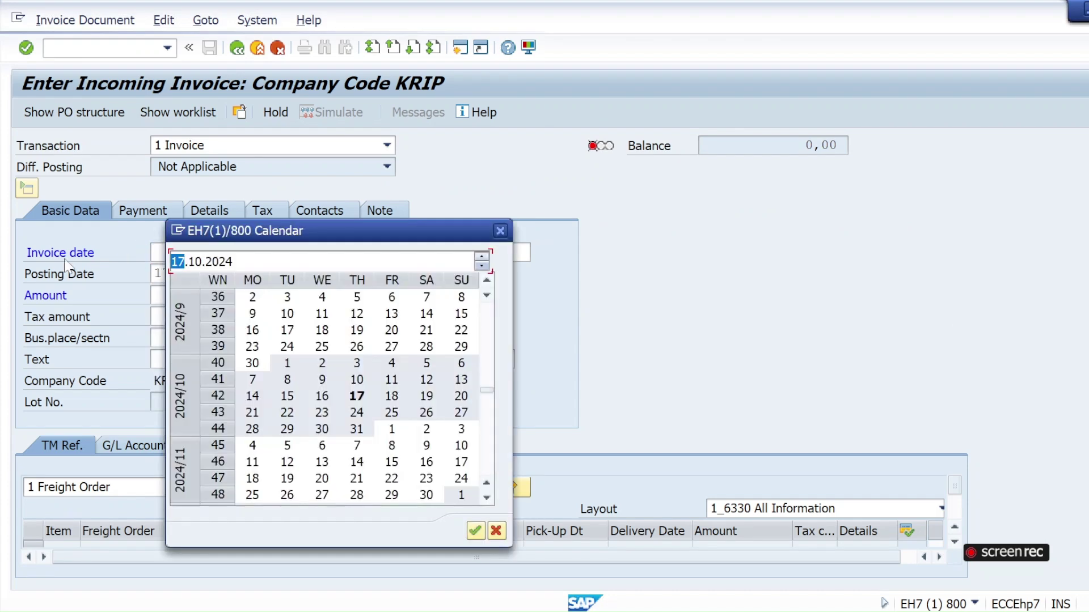
{"action": "double_click", "coordinate": [357, 396]}
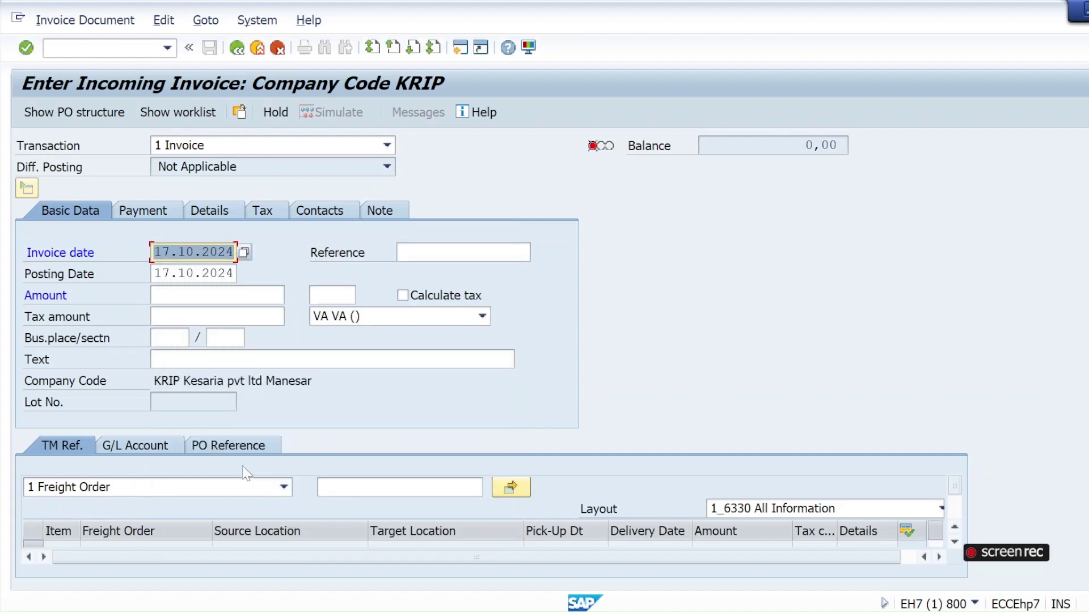
- Reference the invoice to the framework order by pasting the copied purchase order number, and load its item data
{"action": "left_click", "coordinate": [232, 450]}
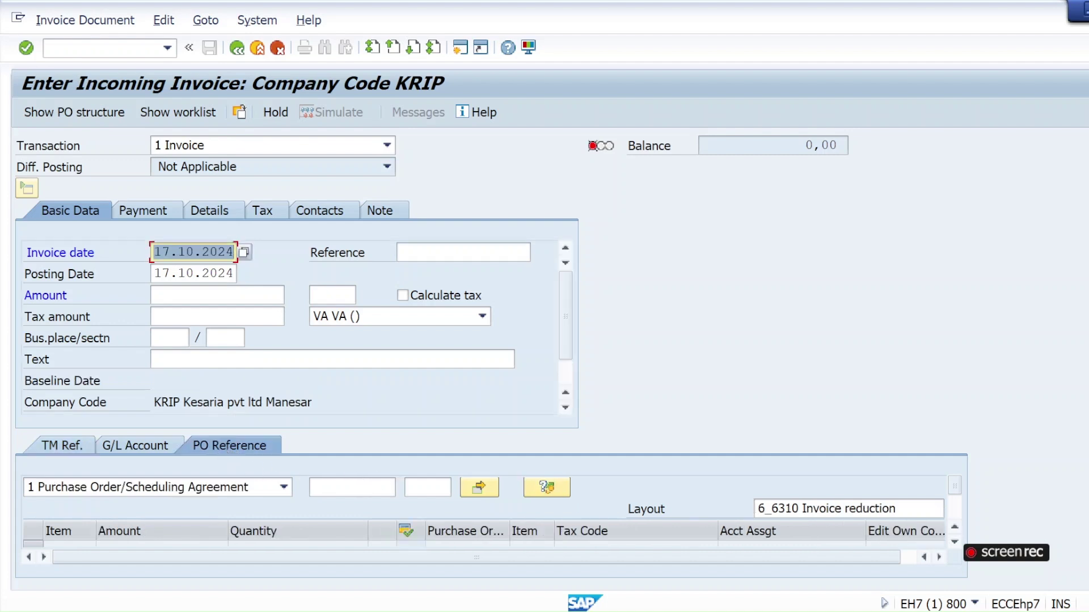
{"action": "left_click", "coordinate": [352, 487]}
{"action": "key", "text": "ctrl+v"}
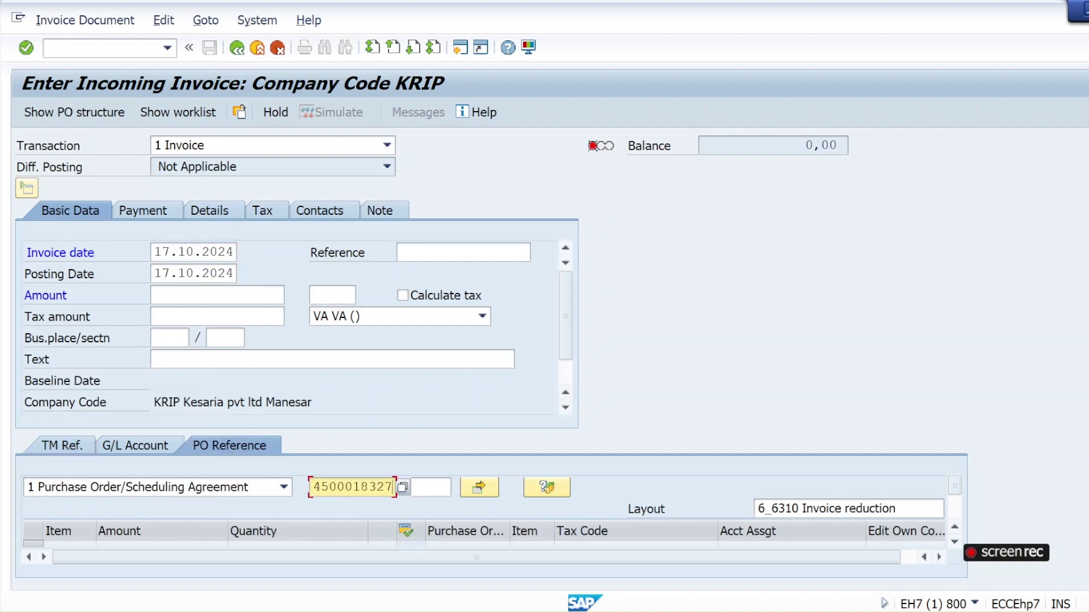
{"action": "left_click", "coordinate": [25, 54]}
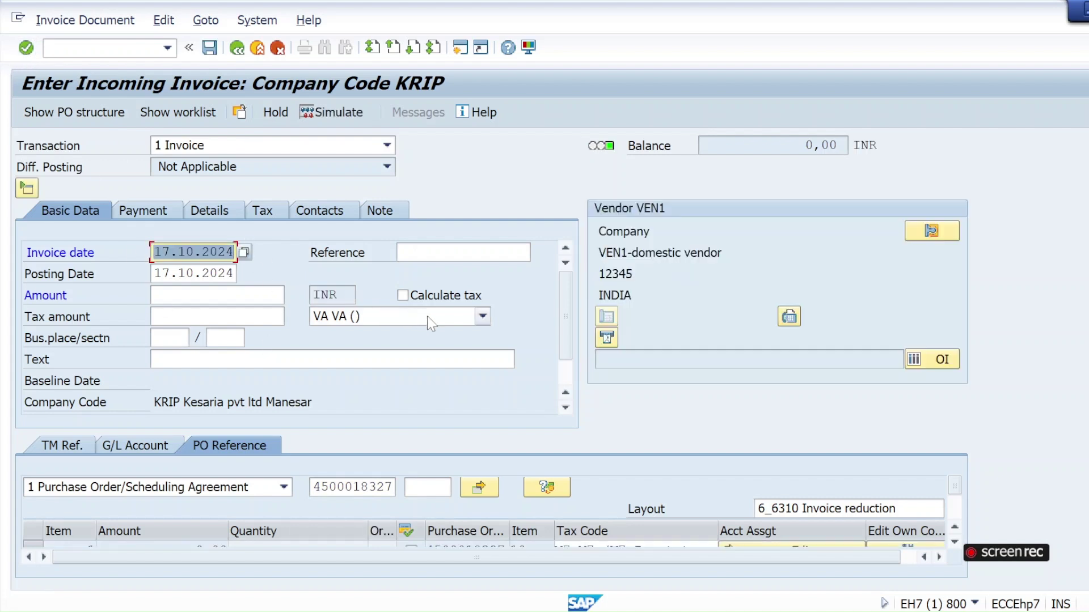
- Set the invoice's payment baseline date to 06.11.2024
{"action": "left_click", "coordinate": [482, 317]}
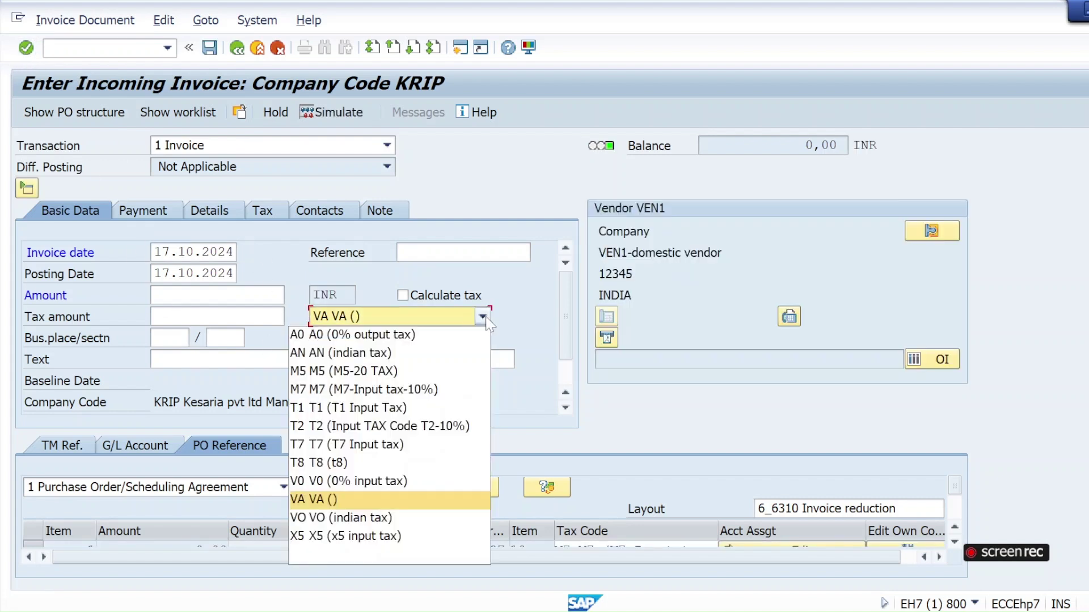
{"action": "left_click", "coordinate": [524, 296]}
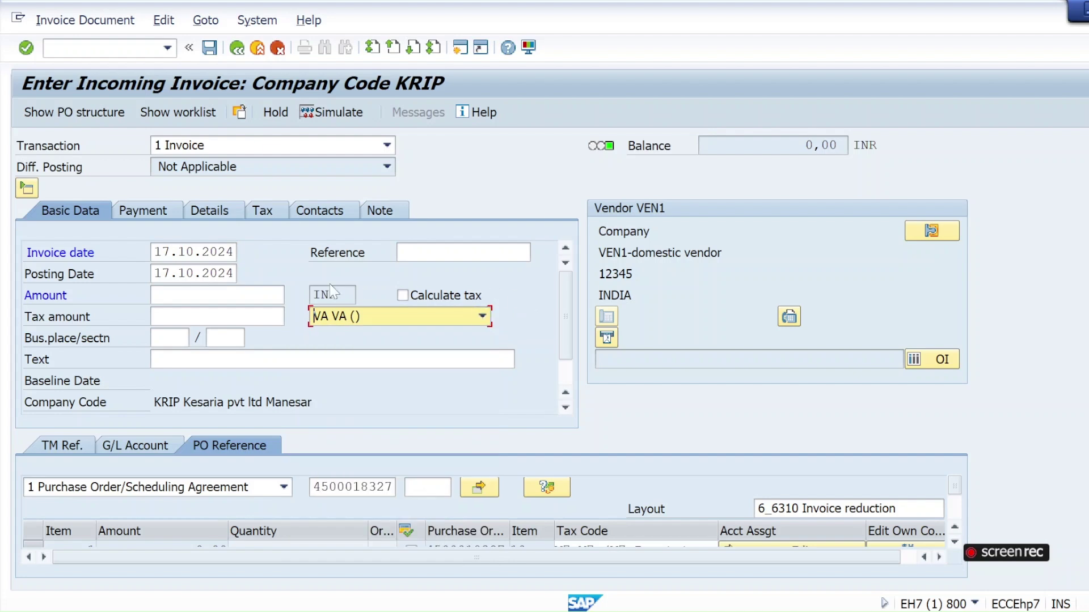
{"action": "left_click", "coordinate": [141, 212]}
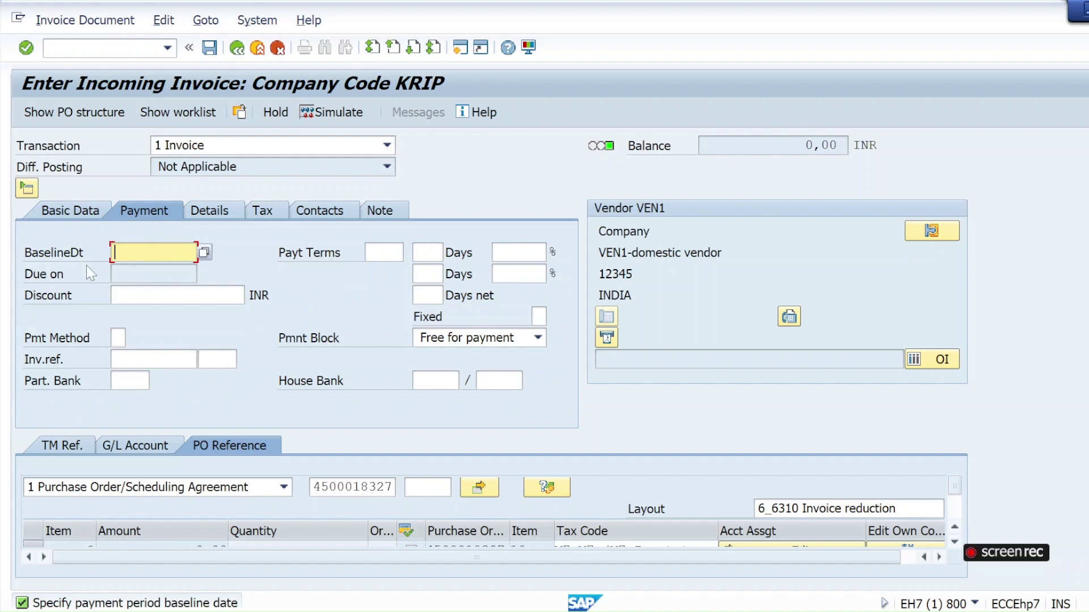
{"action": "left_click", "coordinate": [123, 252]}
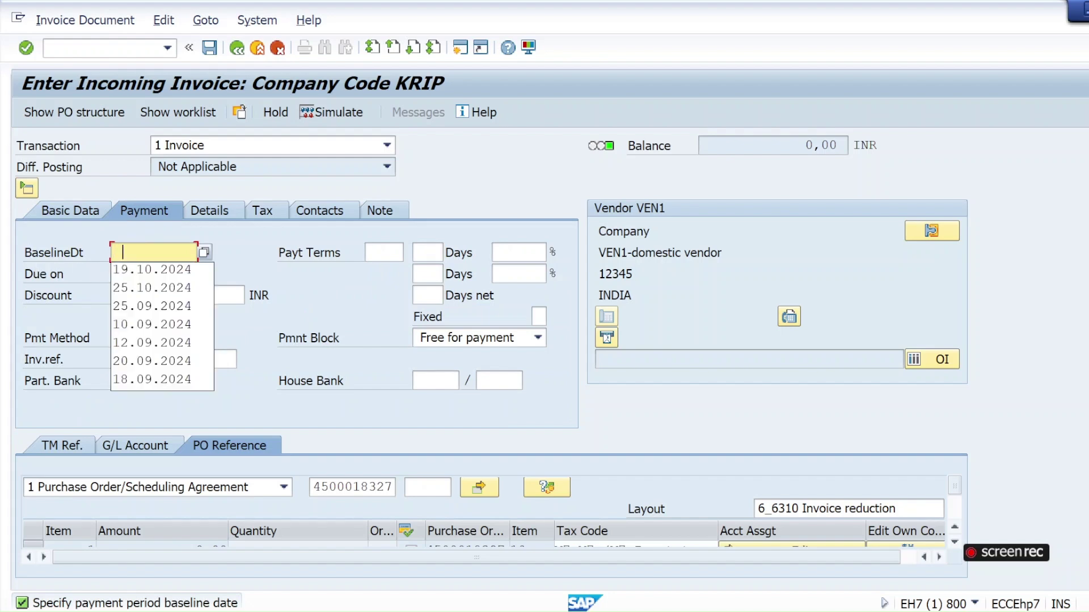
{"action": "left_click", "coordinate": [202, 253]}
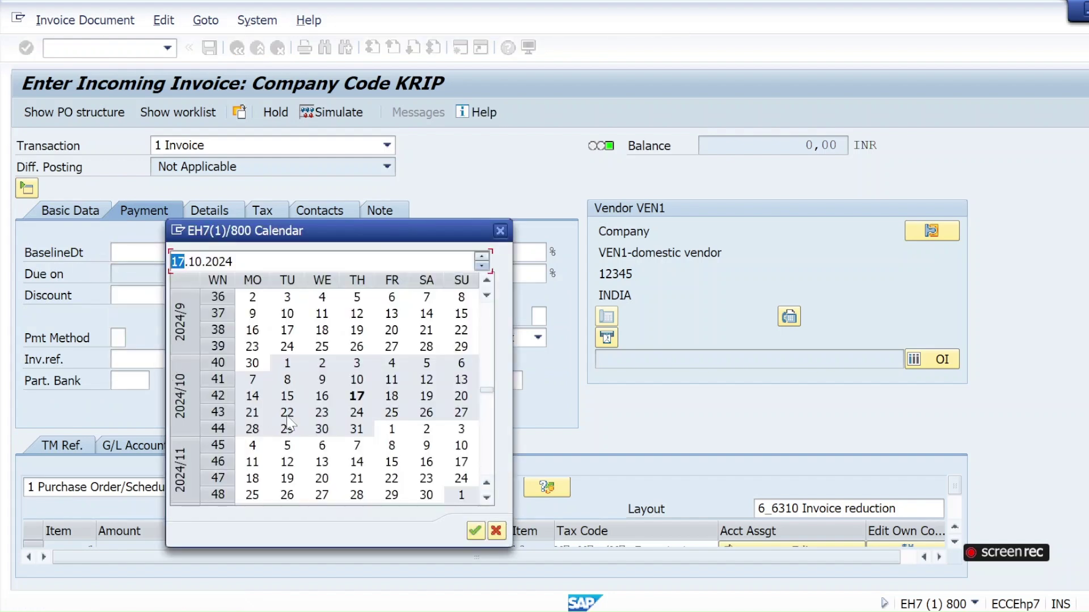
{"action": "double_click", "coordinate": [322, 446]}
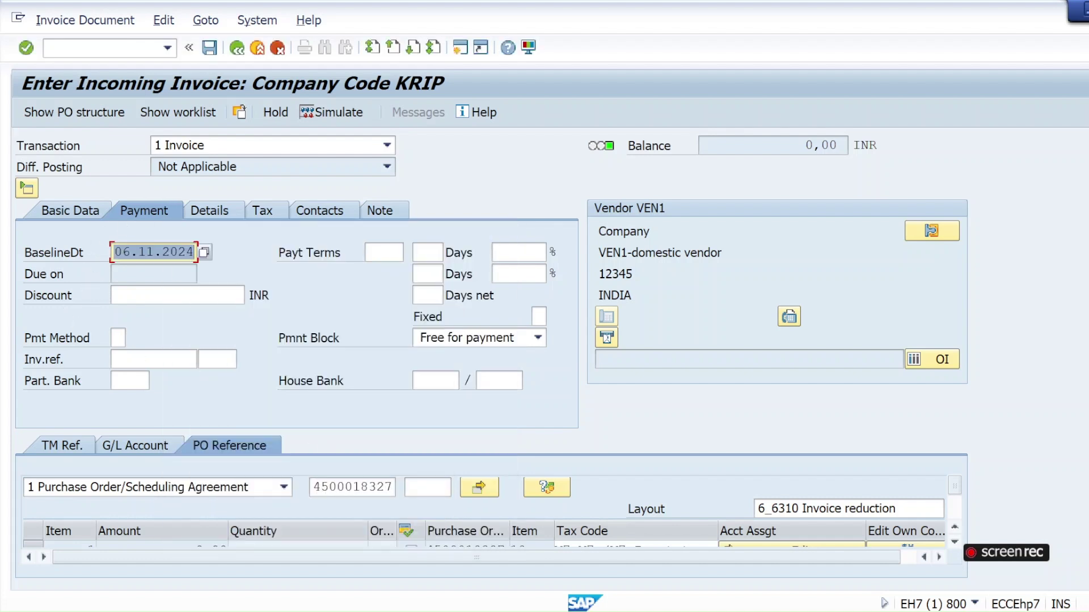
- Assign tax code M7 (M7-Input tax-10%) in the invoice's basic data
{"action": "left_click", "coordinate": [77, 216]}
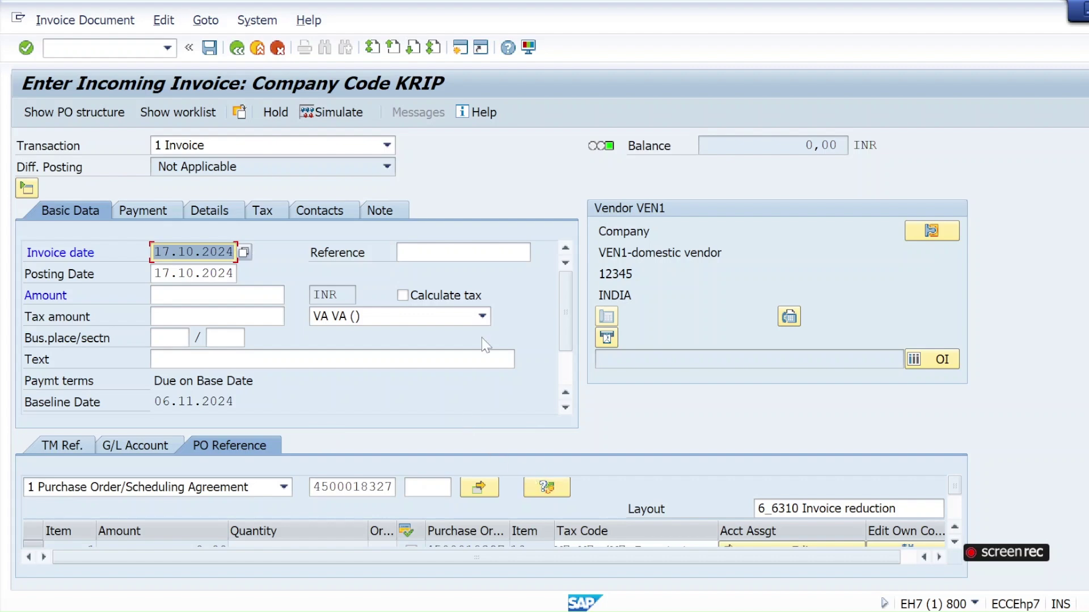
{"action": "left_click", "coordinate": [483, 316]}
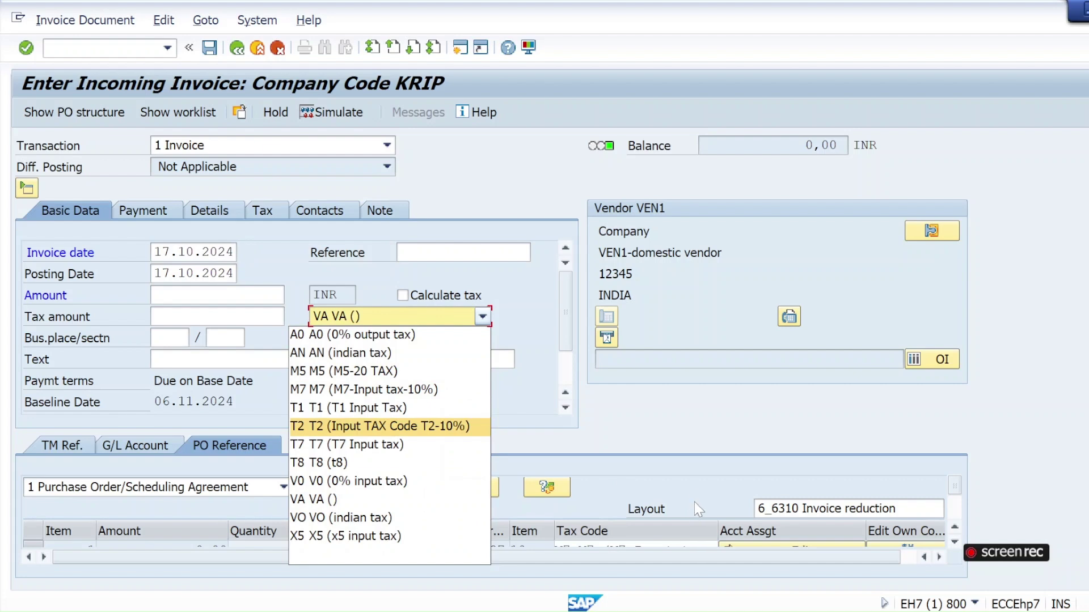
{"action": "left_click", "coordinate": [701, 485]}
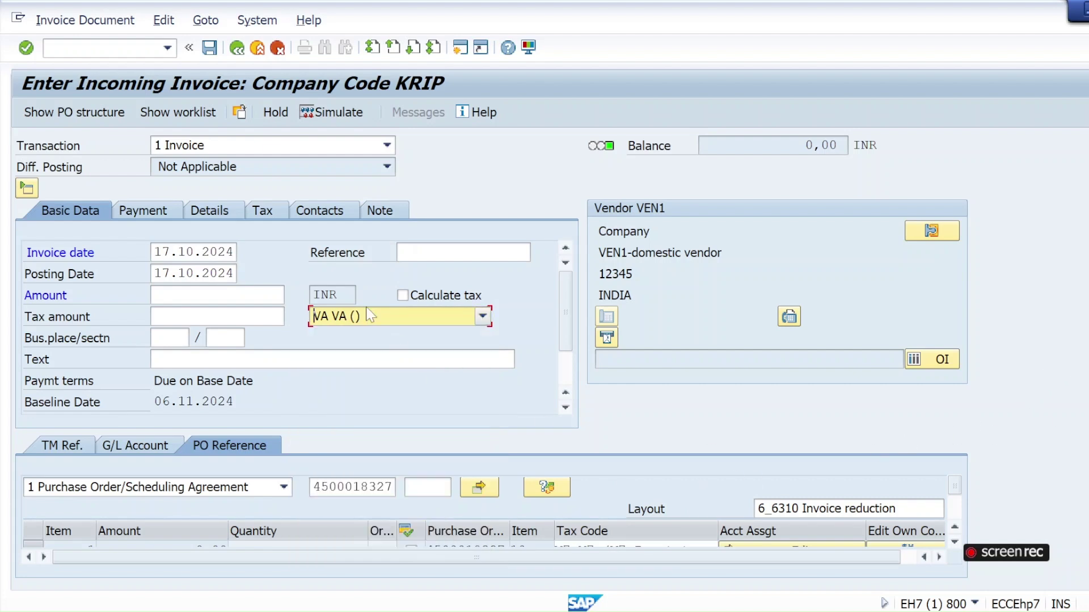
{"action": "left_click", "coordinate": [482, 316]}
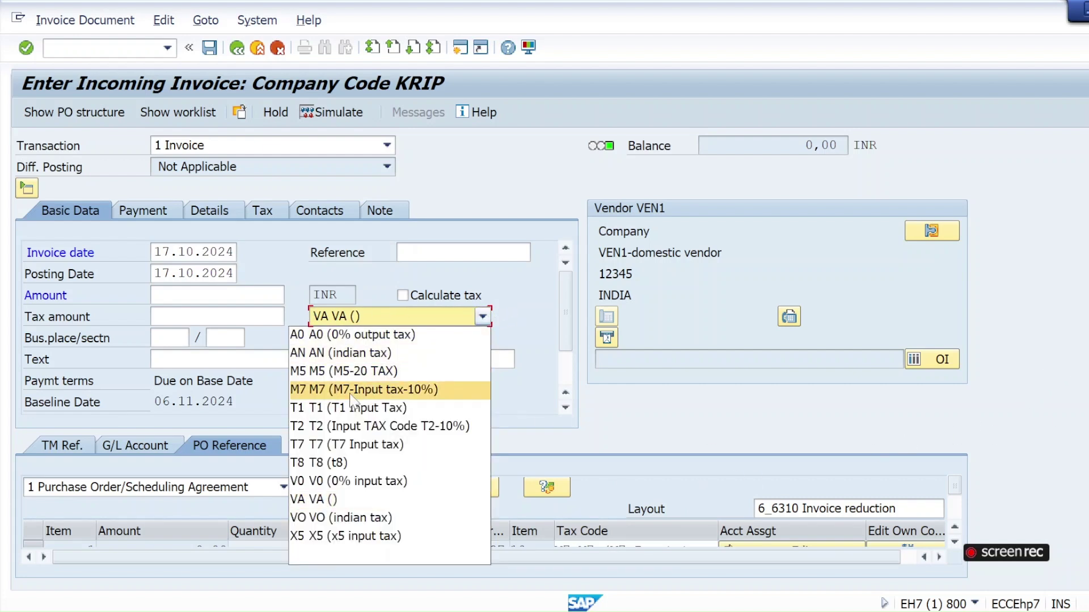
{"action": "left_click", "coordinate": [374, 389]}
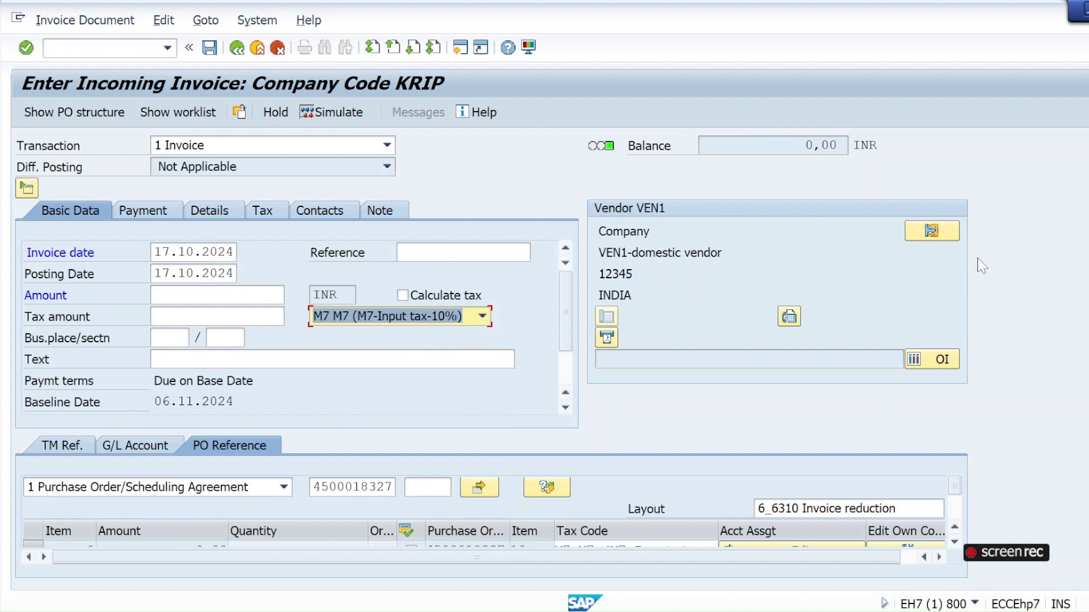
- Enter a total amount of 1000 in the account assignment of invoice item 1, check it, and return to the invoice
{"action": "scroll", "coordinate": [546, 446], "scroll_direction": "down", "scroll_amount": 1}
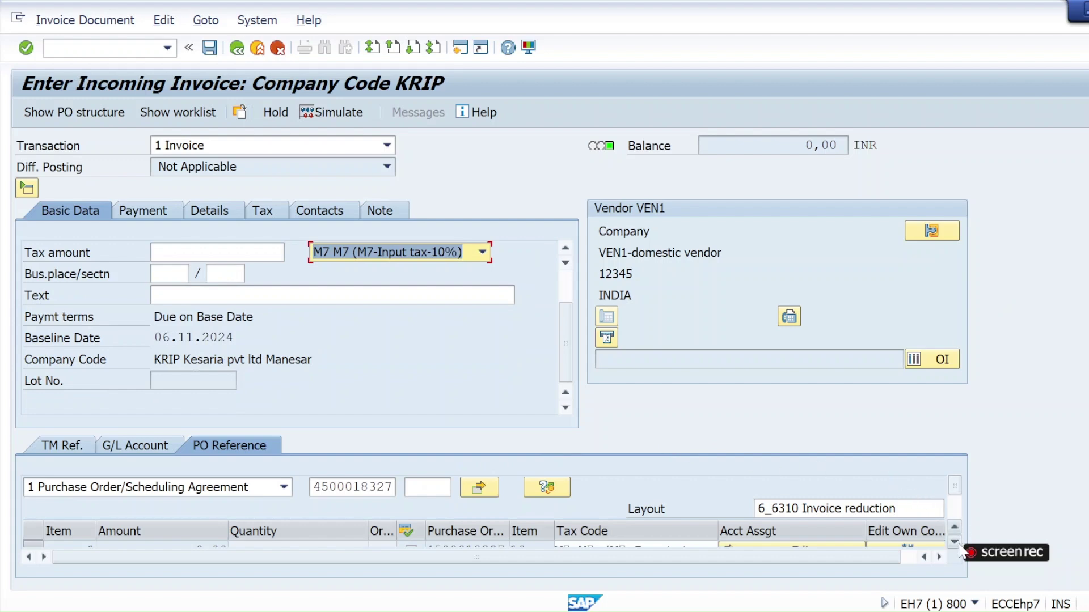
{"action": "left_click", "coordinate": [955, 541]}
{"action": "left_click", "coordinate": [955, 542]}
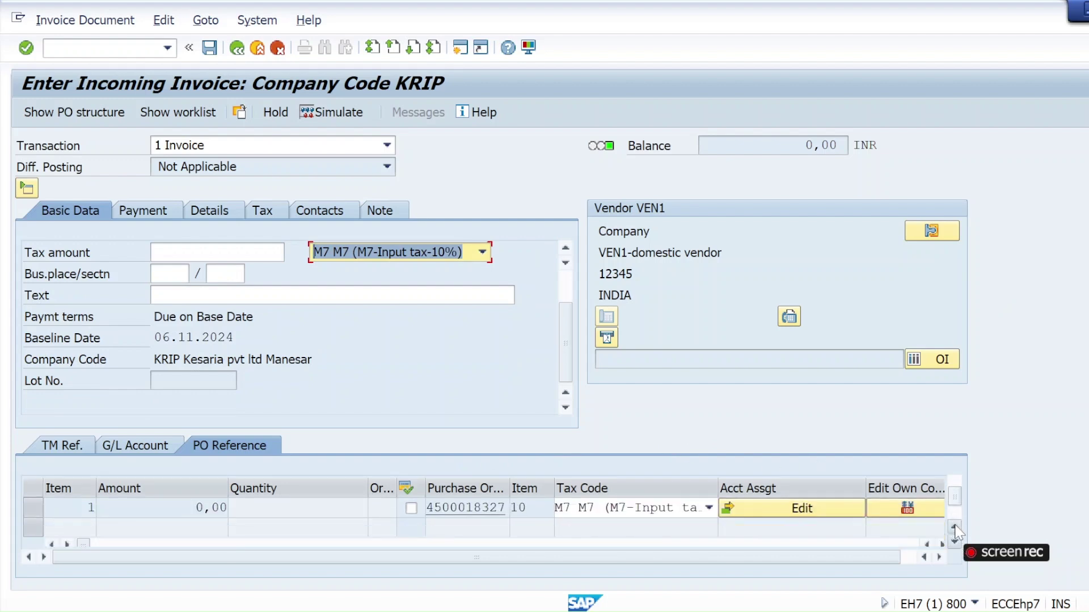
{"action": "left_click", "coordinate": [955, 528]}
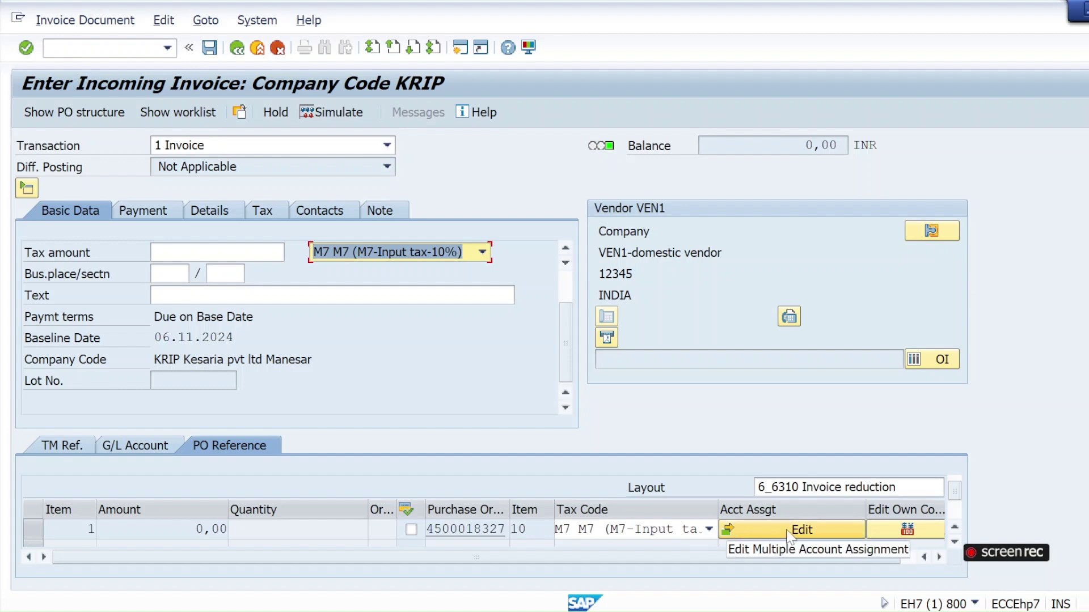
{"action": "left_click", "coordinate": [753, 533]}
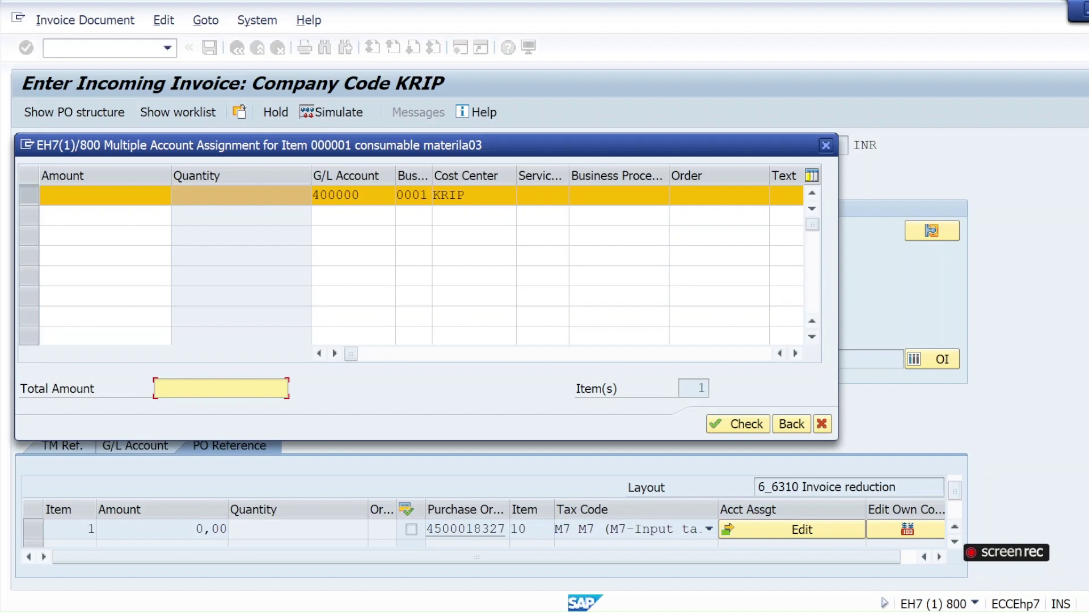
{"action": "type", "text": "1"}
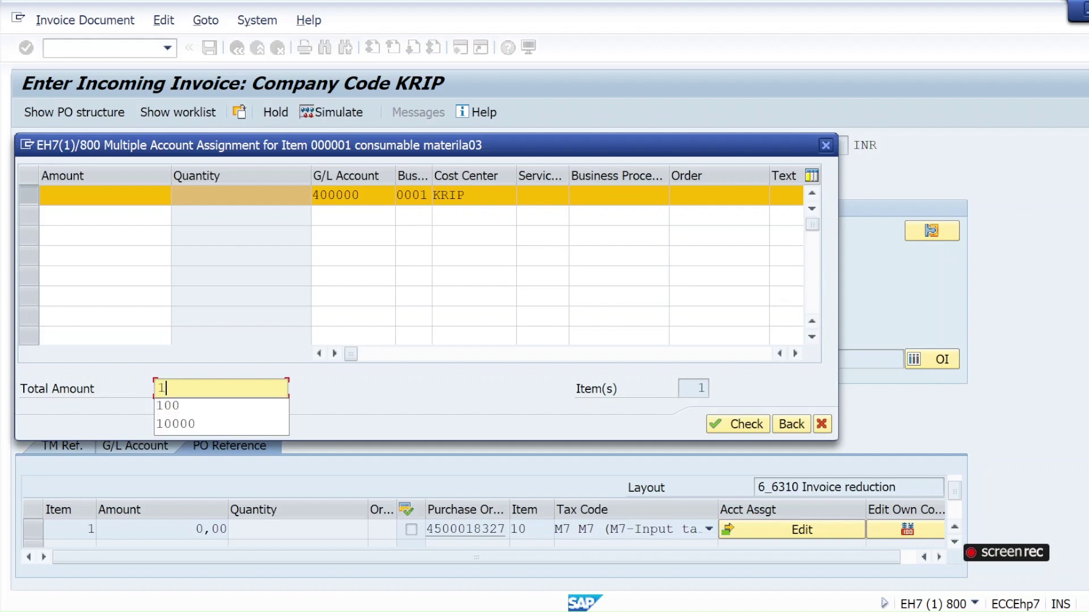
{"action": "type", "text": "000"}
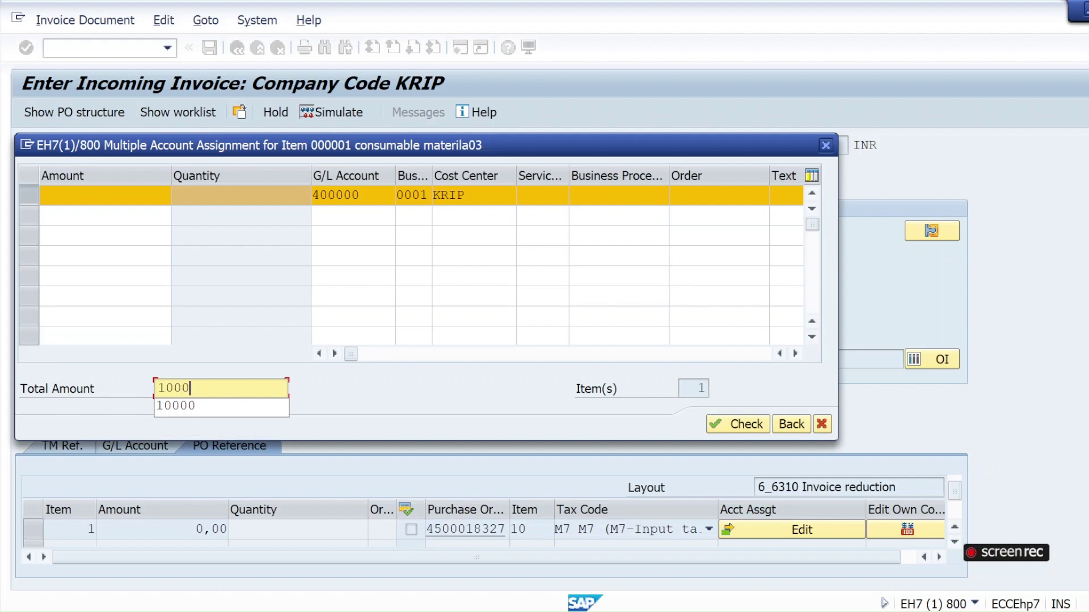
{"action": "left_click", "coordinate": [332, 402]}
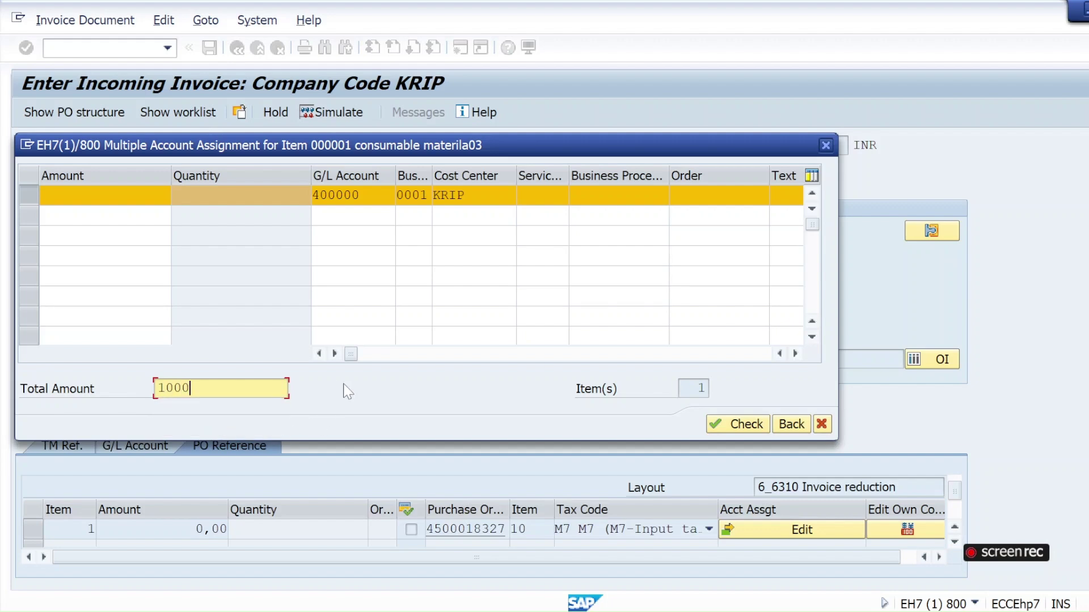
{"action": "left_click", "coordinate": [721, 426]}
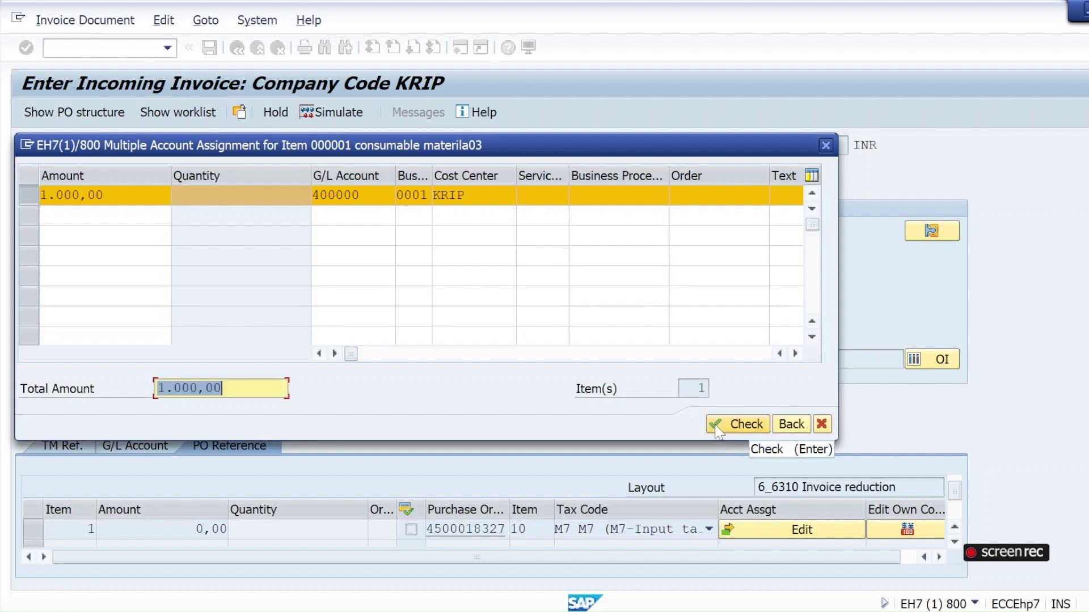
{"action": "key", "text": "End"}
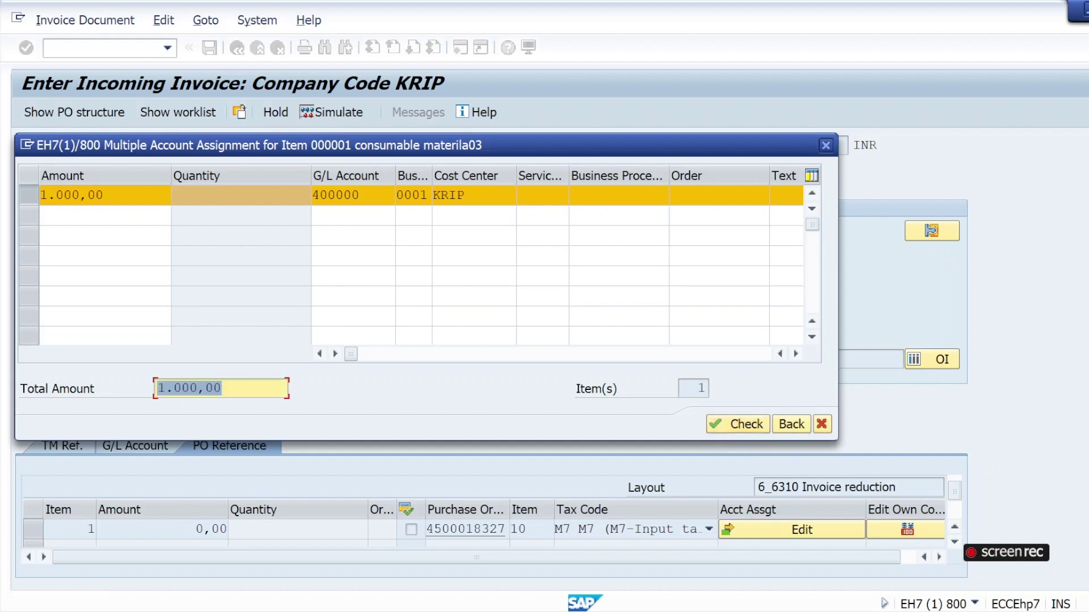
{"action": "left_click", "coordinate": [791, 424]}
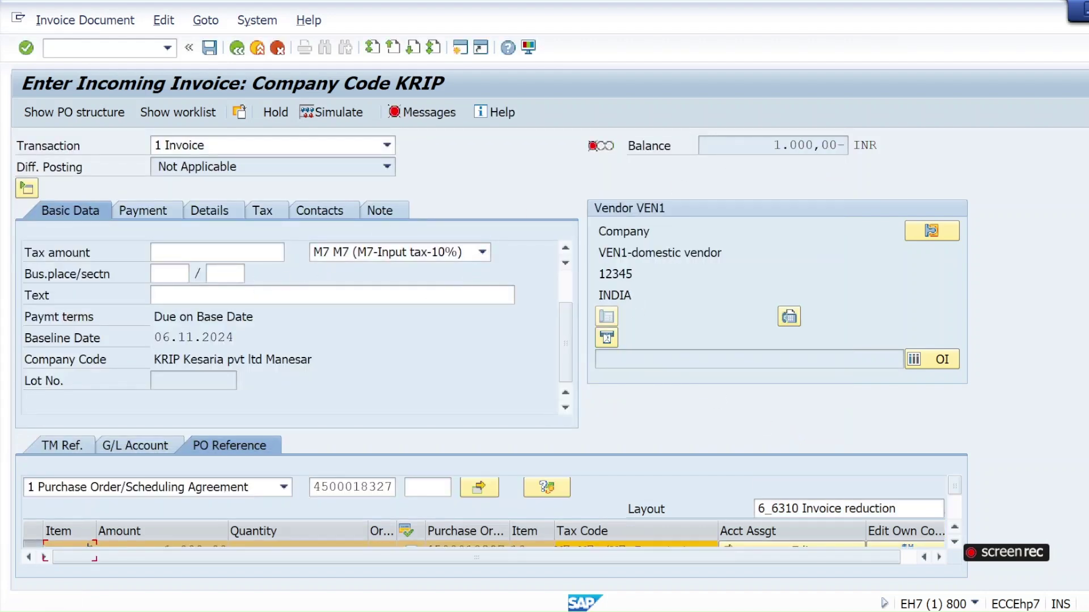
- Turn on automatic tax calculation and set the invoice amount to 1100 INR
{"action": "left_click_drag", "start_coordinate": [560, 343], "coordinate": [562, 316]}
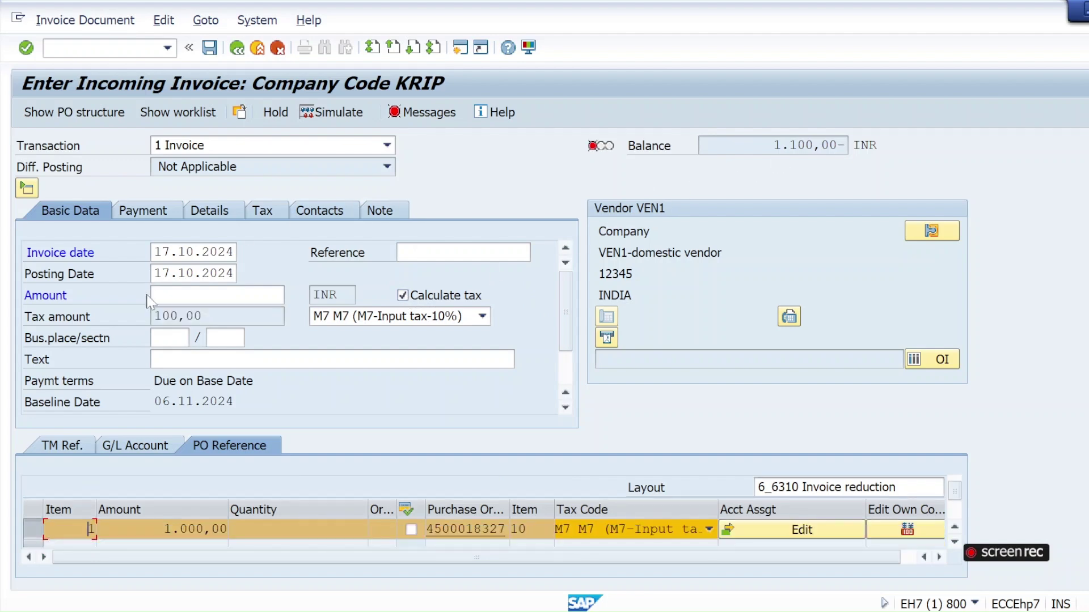
{"action": "left_click", "coordinate": [215, 295]}
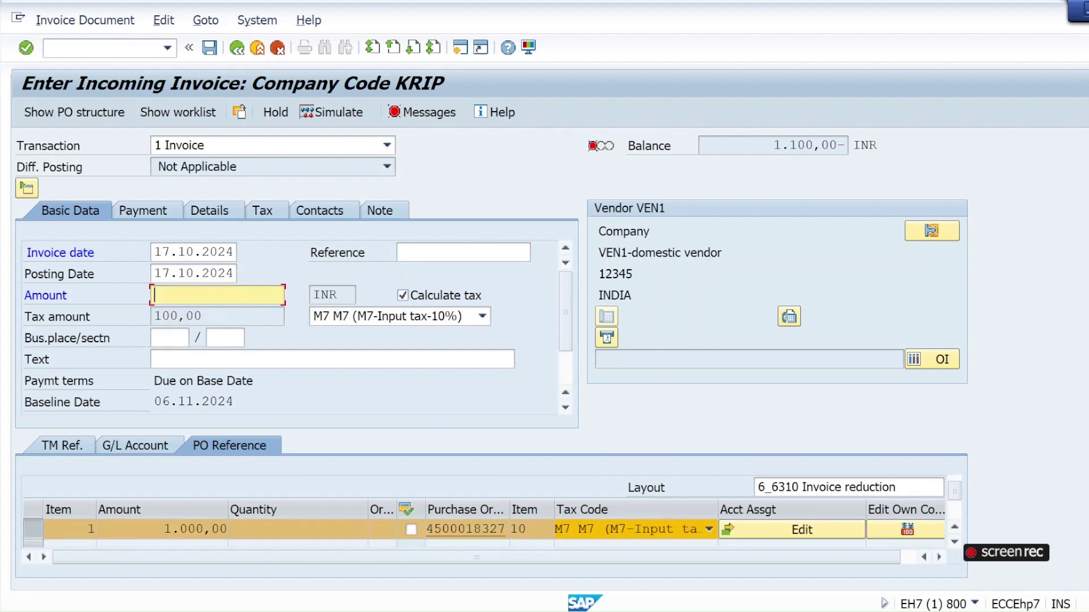
{"action": "type", "text": "1100"}
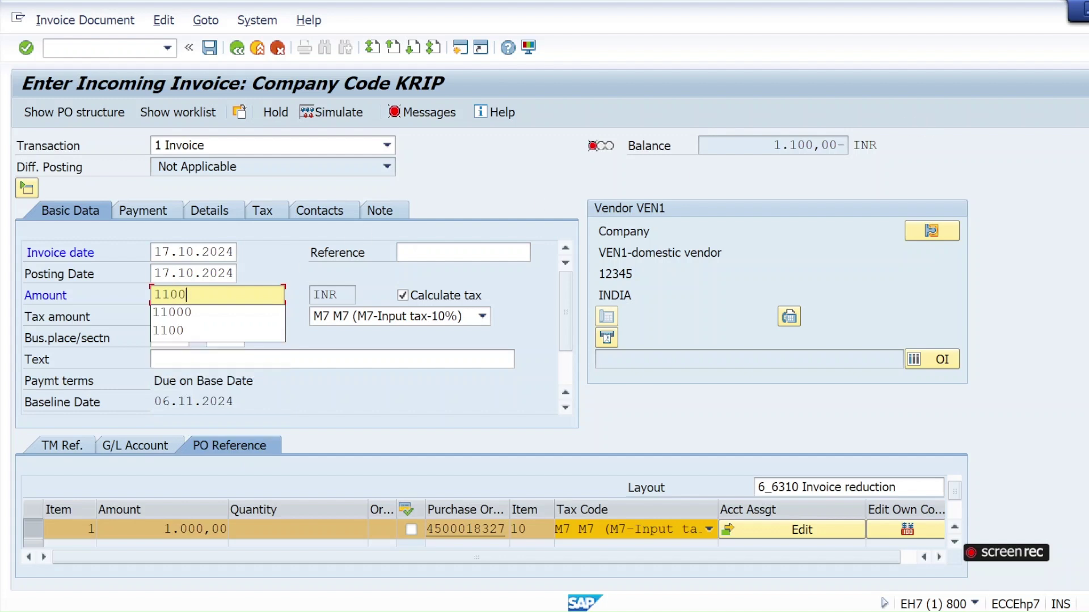
{"action": "key", "text": "Return"}
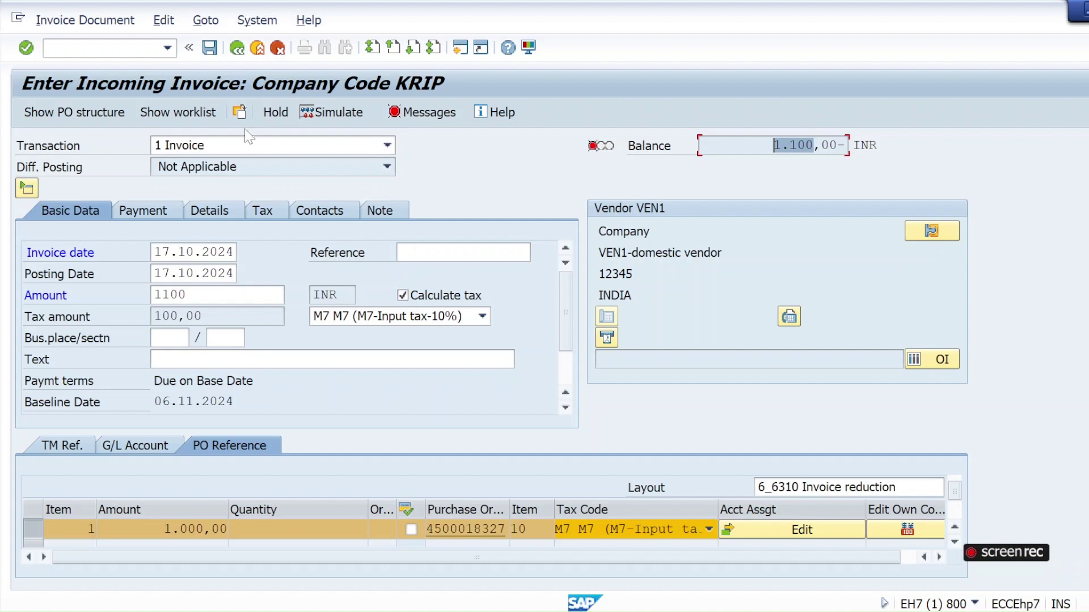
{"action": "left_click", "coordinate": [26, 48]}
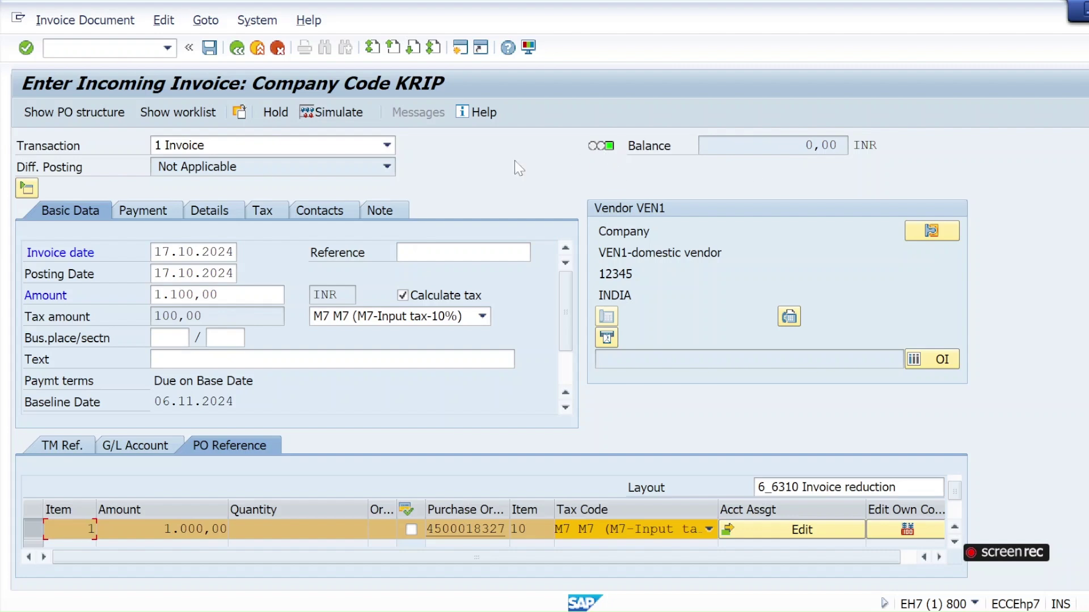
- Simulate the invoice document and post it
{"action": "left_click", "coordinate": [333, 113]}
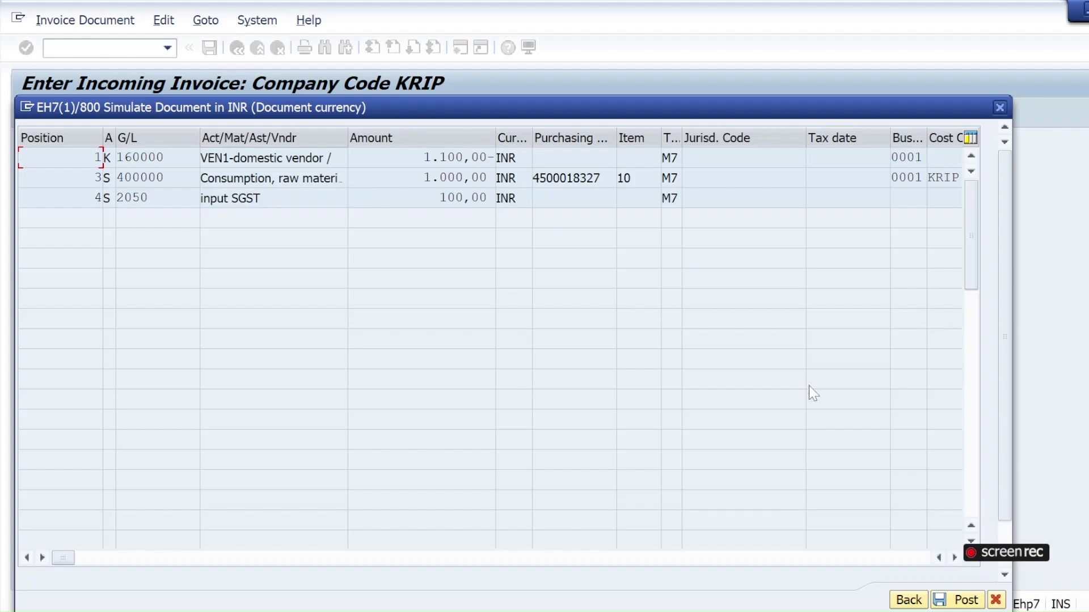
{"action": "left_click", "coordinate": [939, 599]}
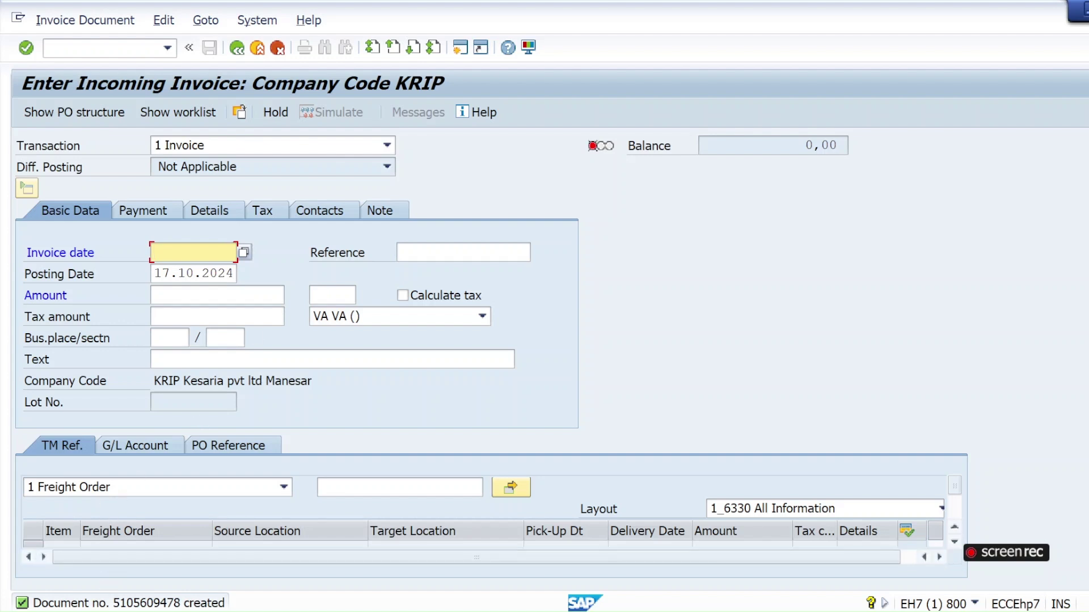
- Fill in the new invoice's date from the earlier entries and set its payment baseline date to 06.11.2024
{"action": "key", "text": "Down"}
{"action": "key", "text": "Down"}
{"action": "key", "text": "Return"}
{"action": "left_click", "coordinate": [145, 211]}
{"action": "key", "text": "Down"}
{"action": "key", "text": "Down"}
{"action": "key", "text": "Return"}
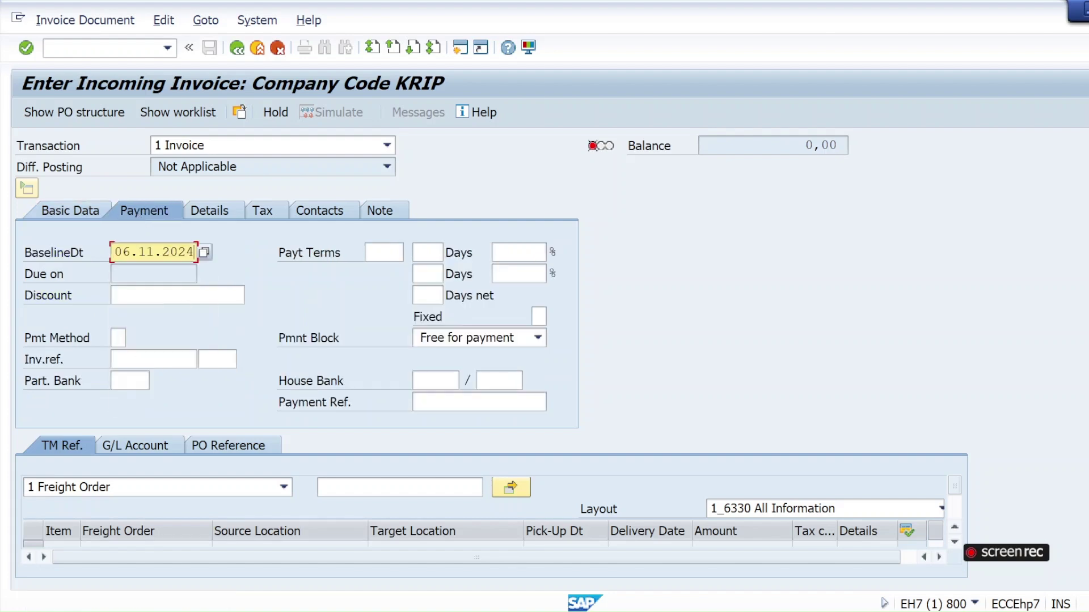
- Reference the new invoice to the same framework purchase order and load its item data
{"action": "left_click", "coordinate": [246, 448]}
{"action": "left_click", "coordinate": [352, 487]}
{"action": "key", "text": "Down"}
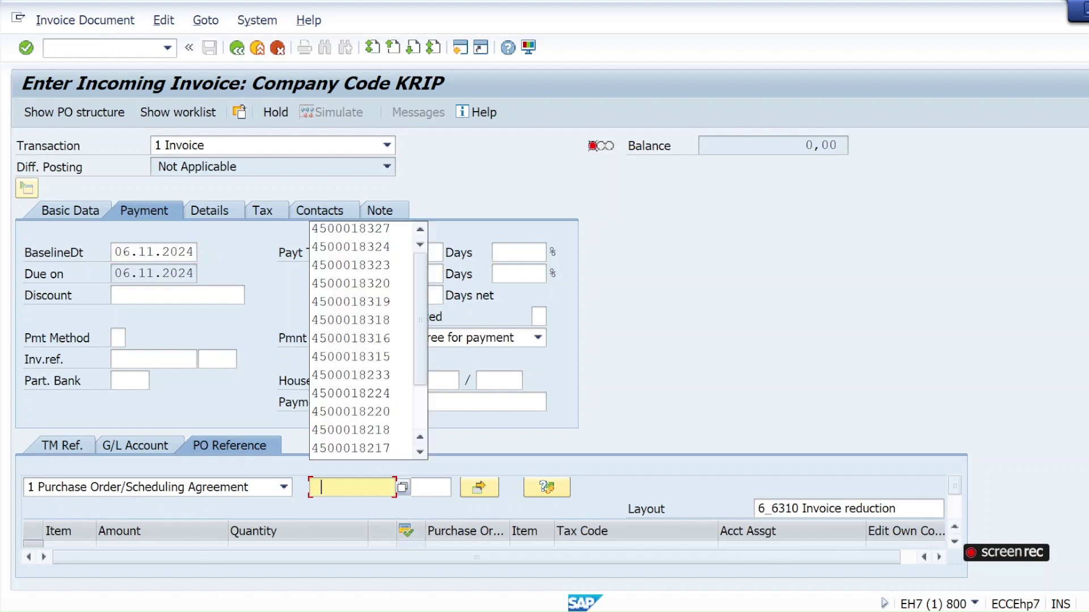
{"action": "key", "text": "Down"}
{"action": "key", "text": "Return"}
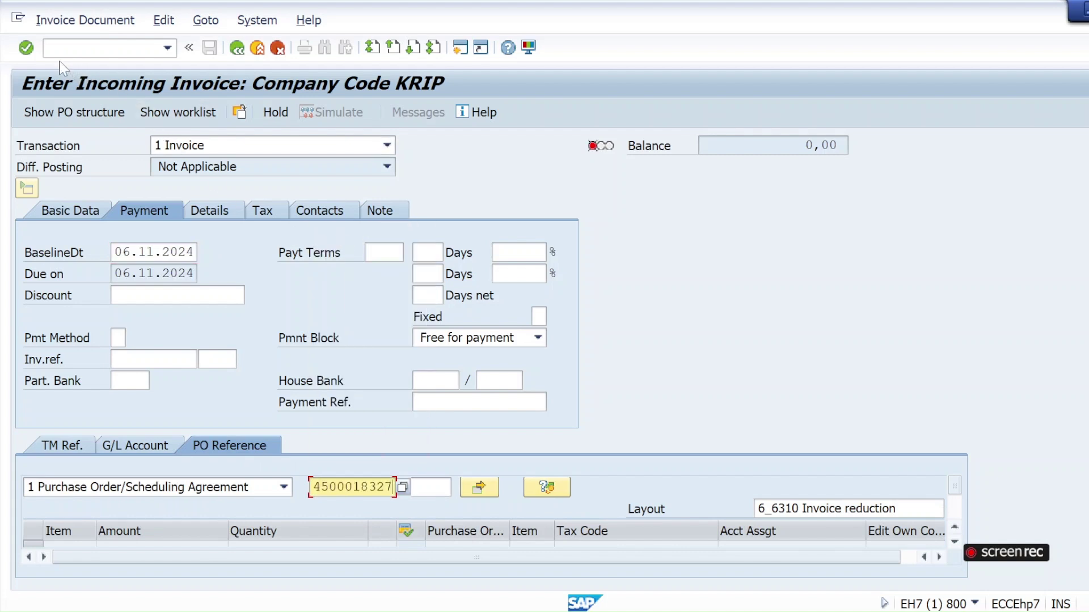
{"action": "left_click", "coordinate": [26, 47]}
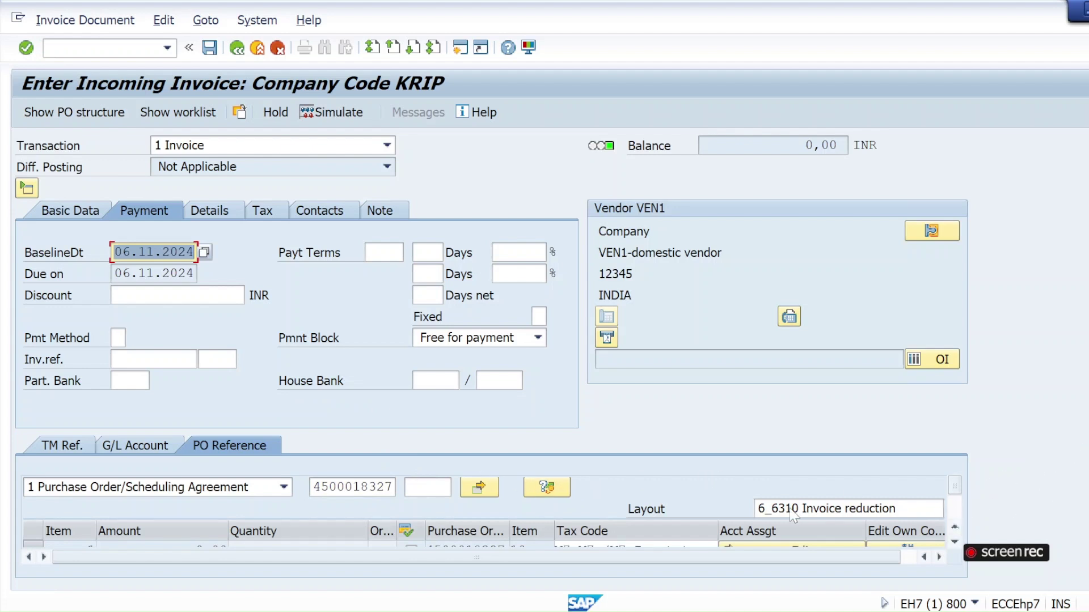
- Set the total amount in the purchase order item's account assignment to 5000 INR, check it and return to the invoice
{"action": "left_click", "coordinate": [955, 542]}
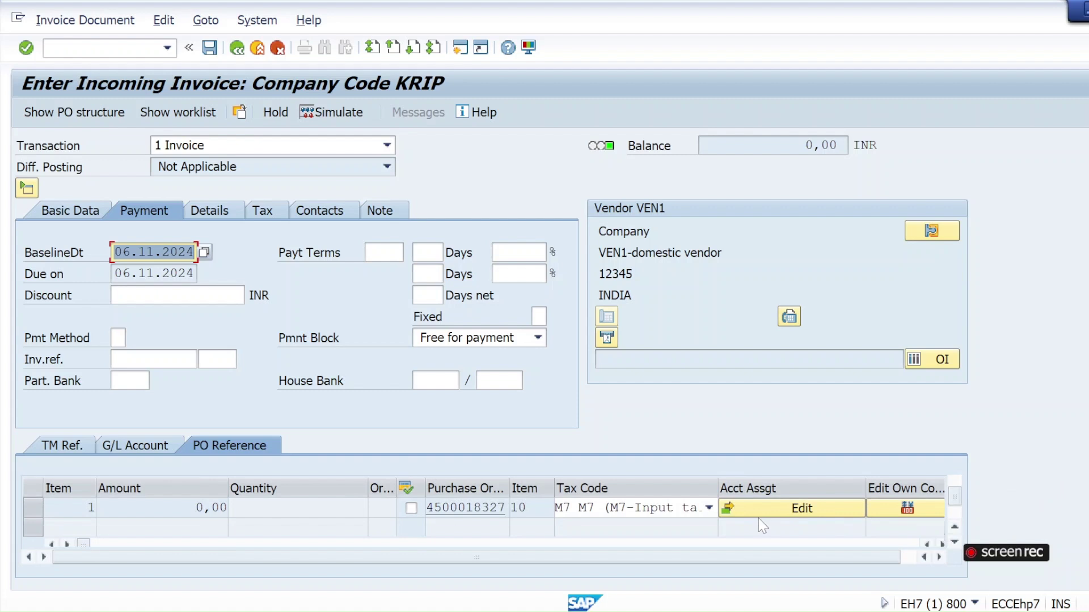
{"action": "left_click", "coordinate": [760, 506]}
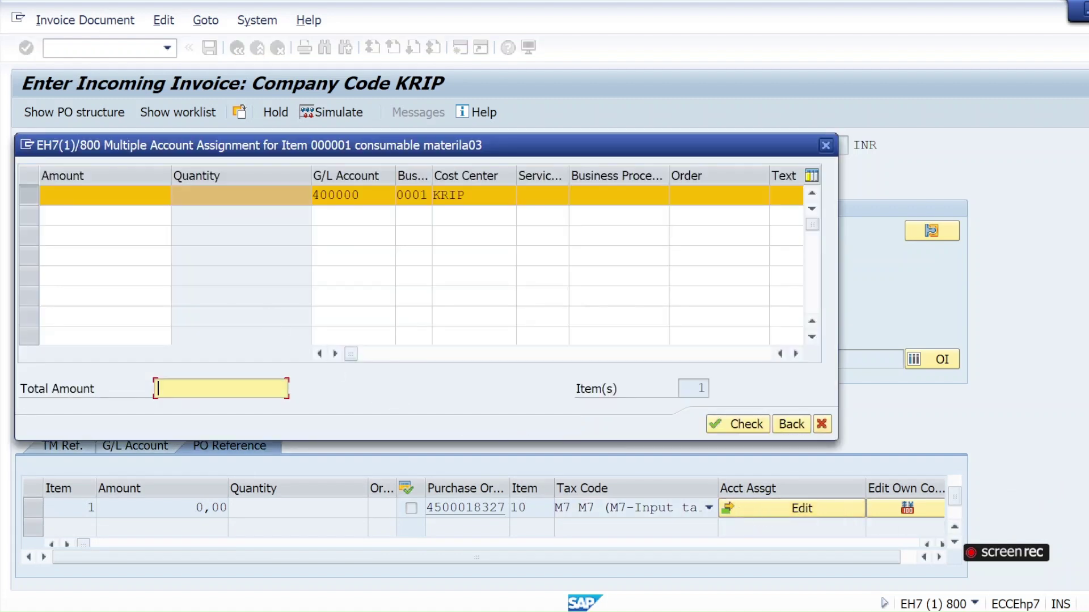
{"action": "type", "text": "5000"}
{"action": "key", "text": "Return"}
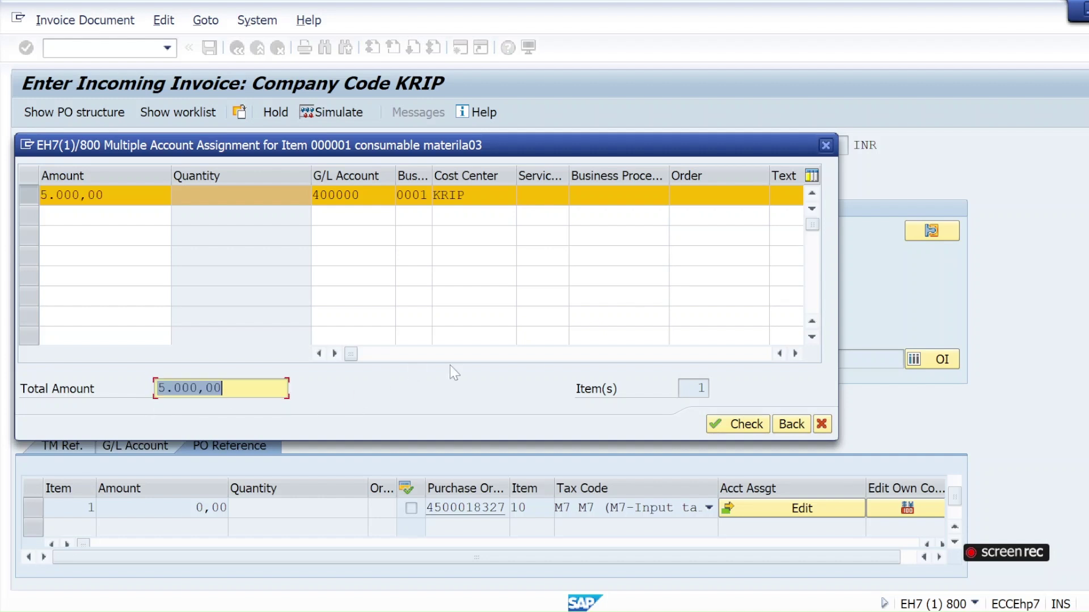
{"action": "left_click", "coordinate": [744, 424]}
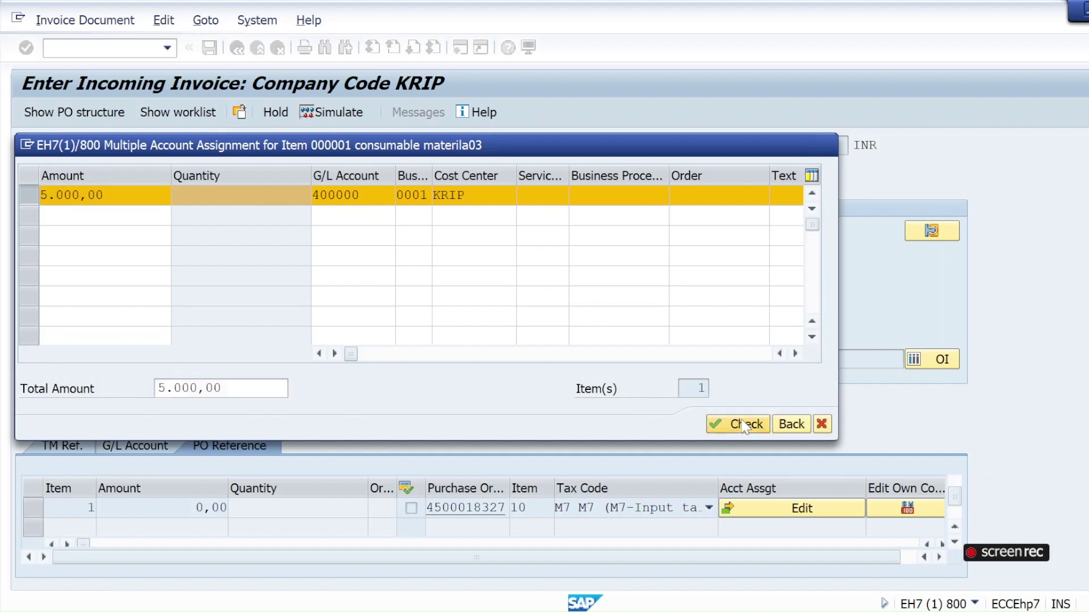
{"action": "left_click", "coordinate": [786, 425]}
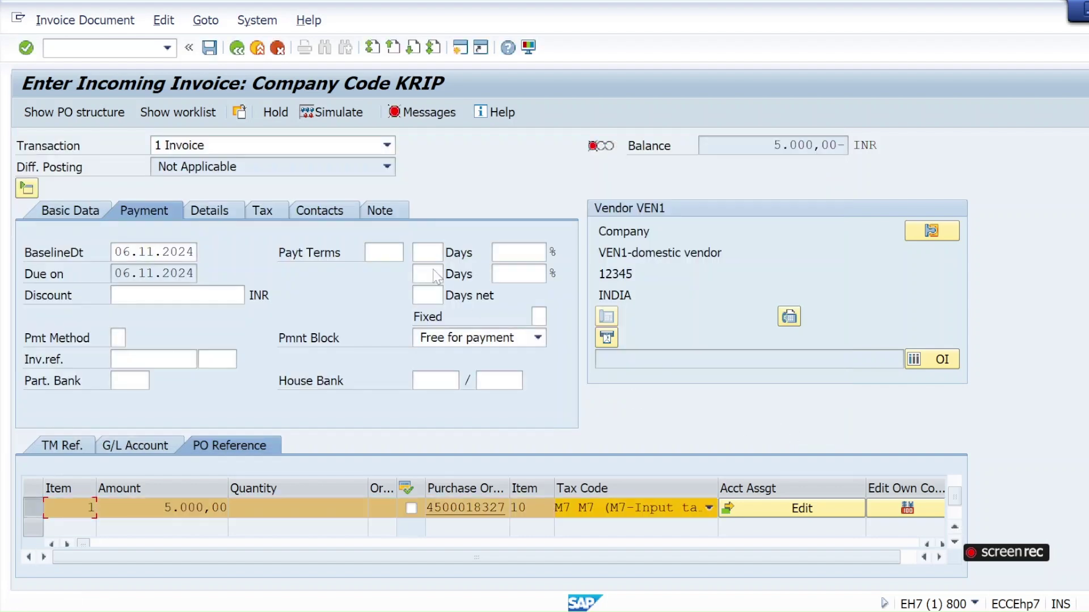
- Set the invoice's tax code to M7 (M7-Input tax-10%) in the basic data and turn on automatic tax calculation
{"action": "left_click", "coordinate": [69, 215]}
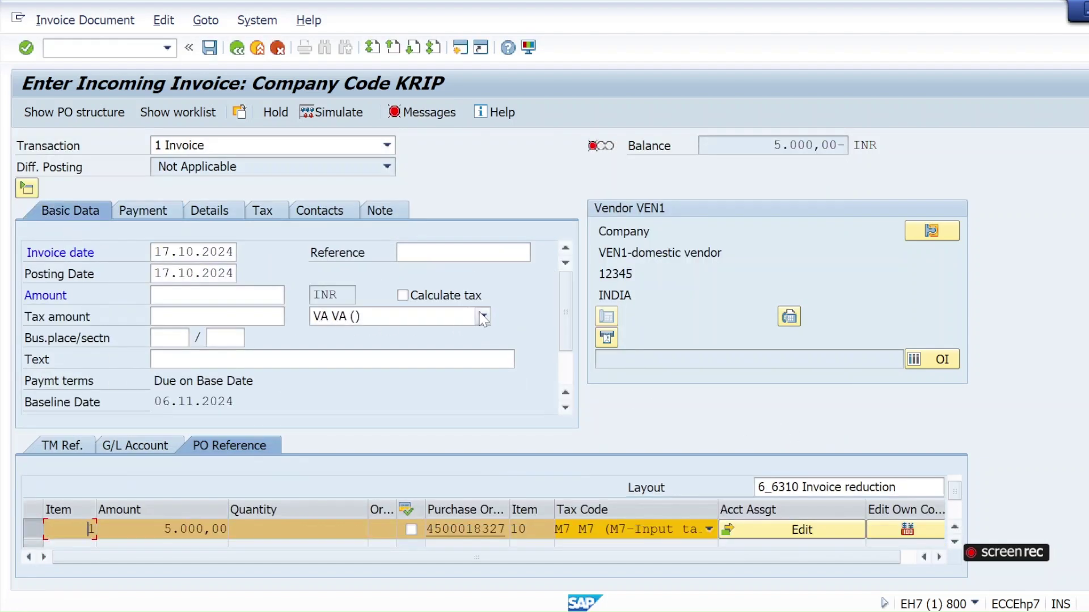
{"action": "left_click", "coordinate": [483, 317]}
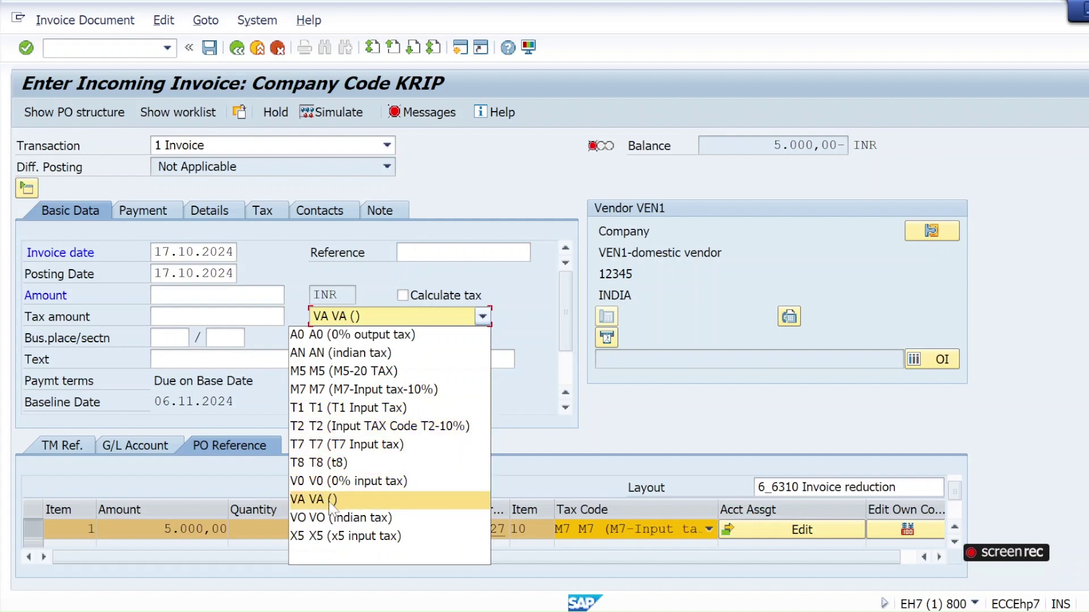
{"action": "left_click", "coordinate": [337, 391]}
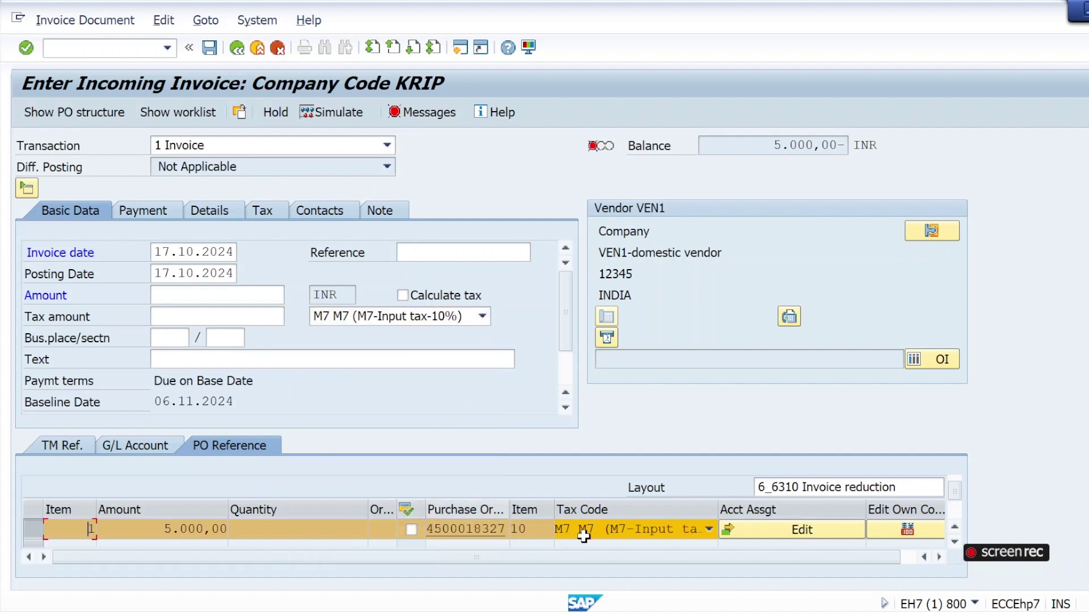
{"action": "left_click", "coordinate": [403, 296]}
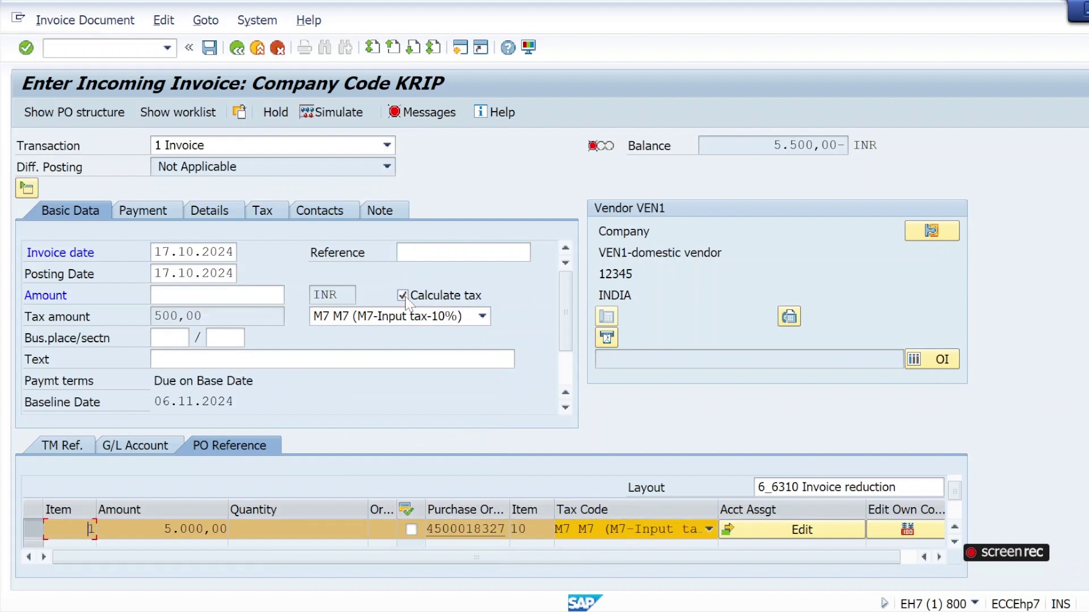
- Set the invoice amount to 5500 INR, then simulate and post the invoice document
{"action": "left_click", "coordinate": [217, 295]}
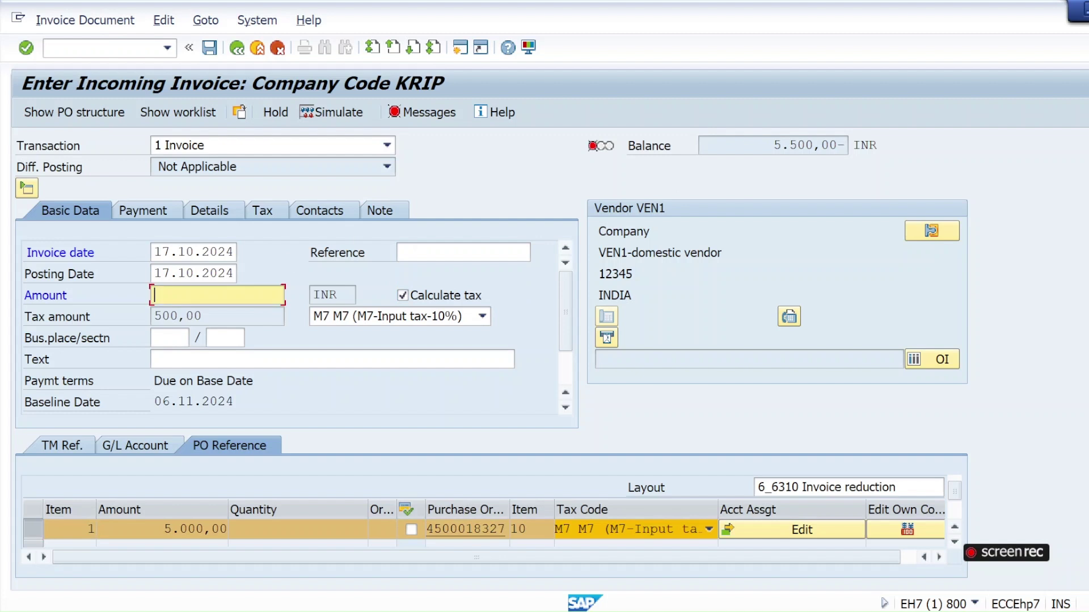
{"action": "type", "text": "5500"}
{"action": "left_click", "coordinate": [27, 48]}
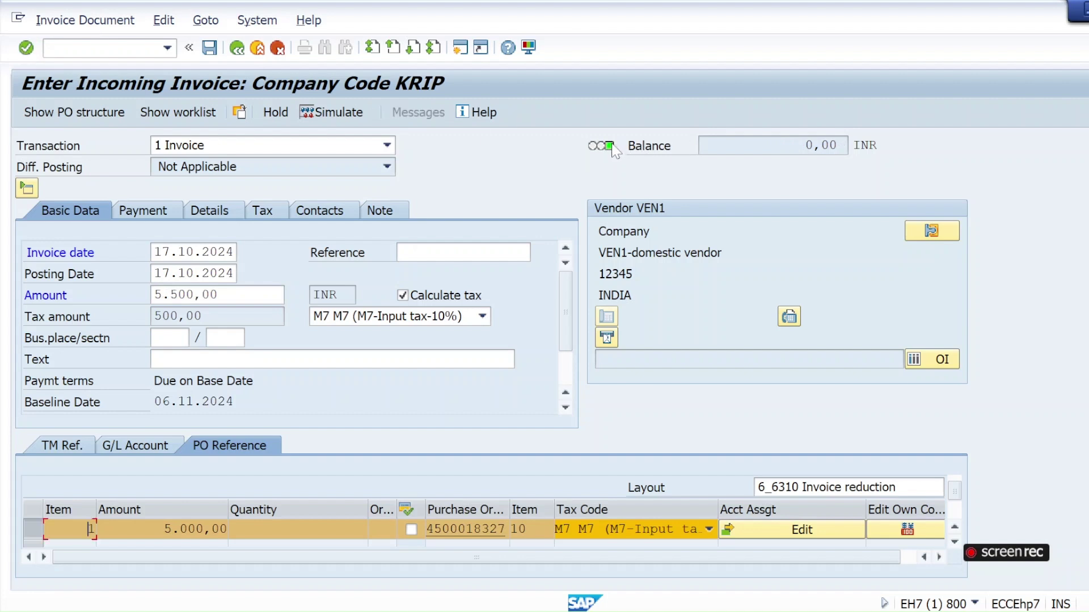
{"action": "left_click", "coordinate": [318, 117]}
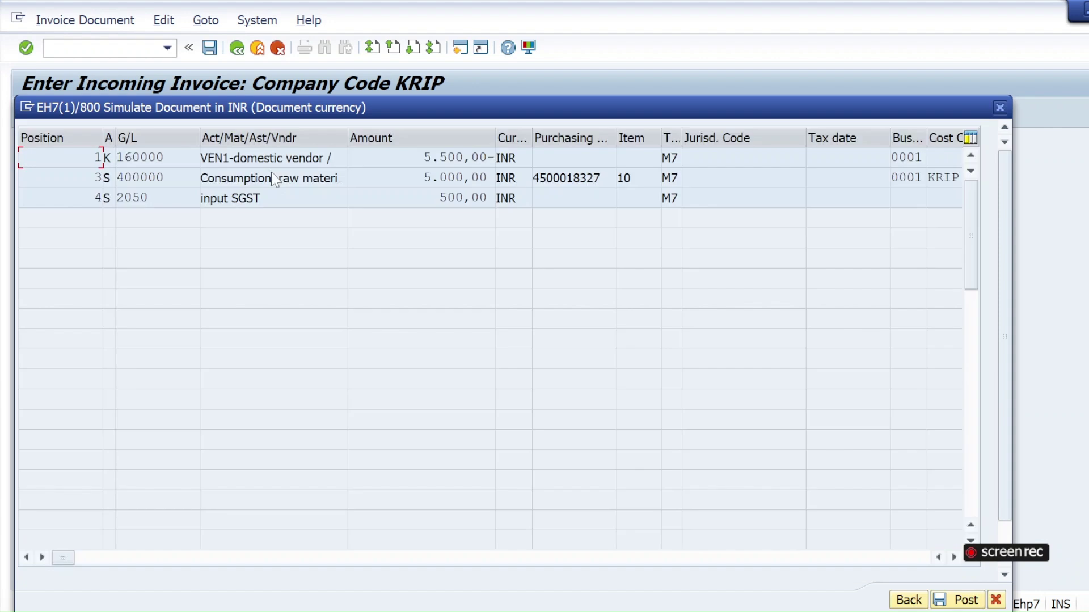
{"action": "left_click", "coordinate": [959, 600]}
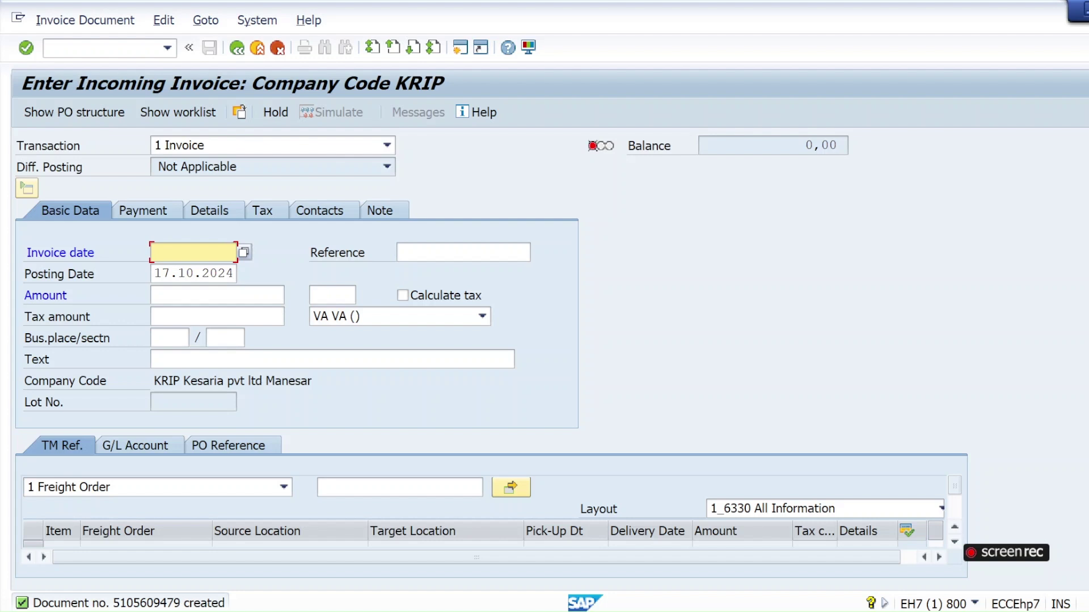
- Fill in the new invoice's date as 17.10.2024 and load the item data of the same framework purchase order
{"action": "left_click", "coordinate": [193, 252]}
{"action": "left_click", "coordinate": [193, 267]}
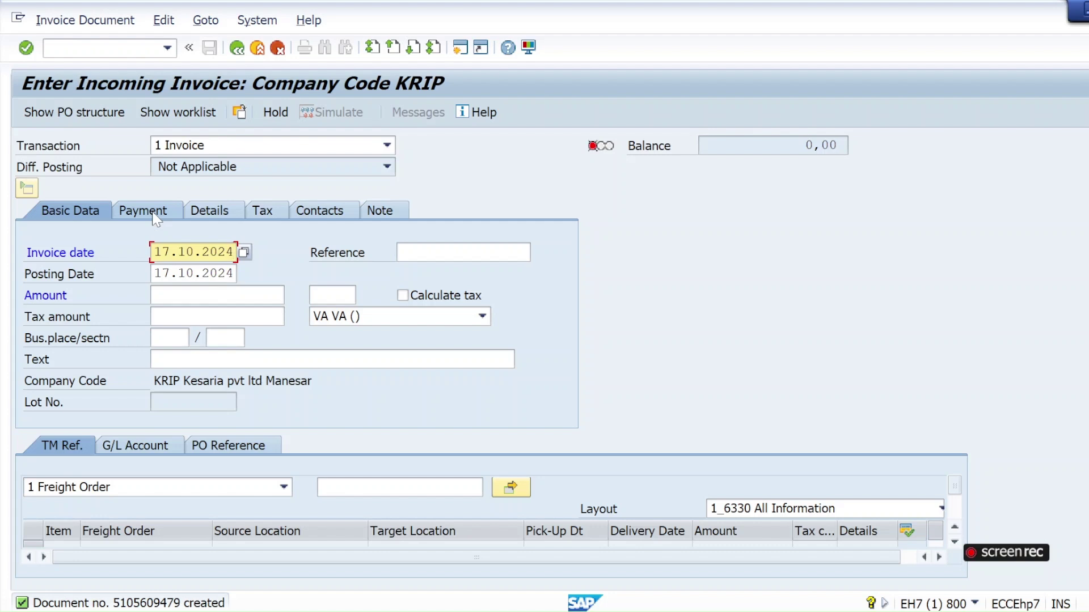
{"action": "left_click", "coordinate": [230, 445]}
{"action": "left_click", "coordinate": [351, 487]}
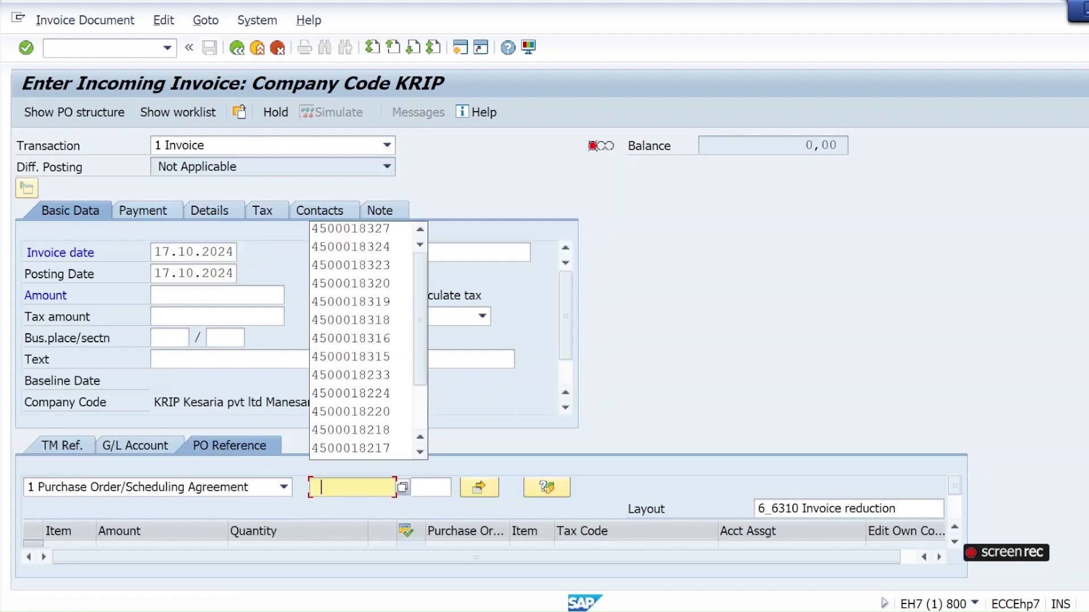
{"action": "left_click", "coordinate": [317, 232]}
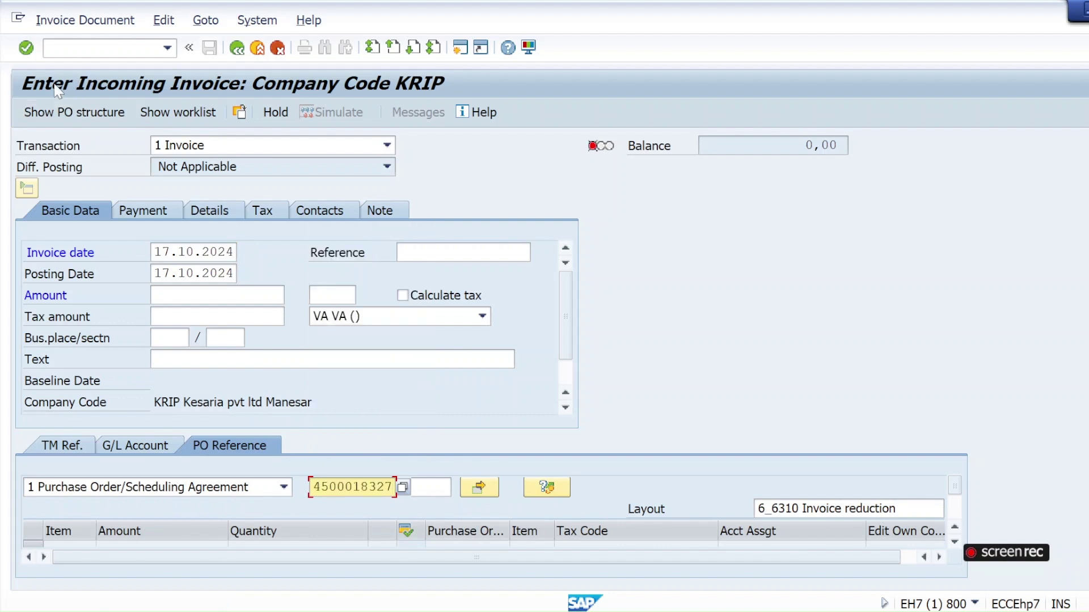
{"action": "key", "text": "Return"}
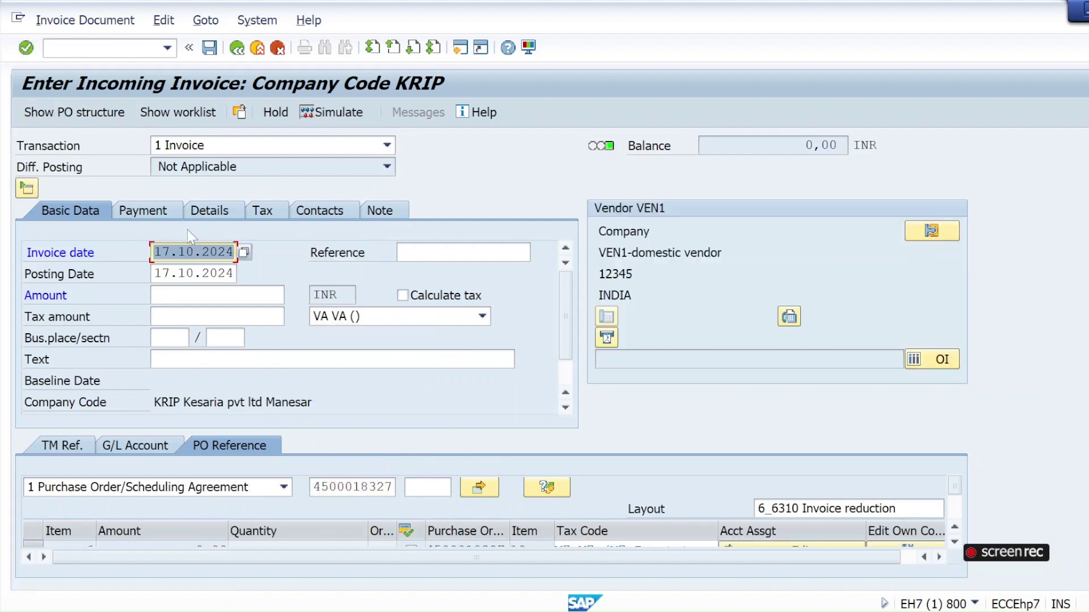
- Set the invoice's payment baseline date to 06.11.2024 and return to the basic data
{"action": "left_click", "coordinate": [124, 216]}
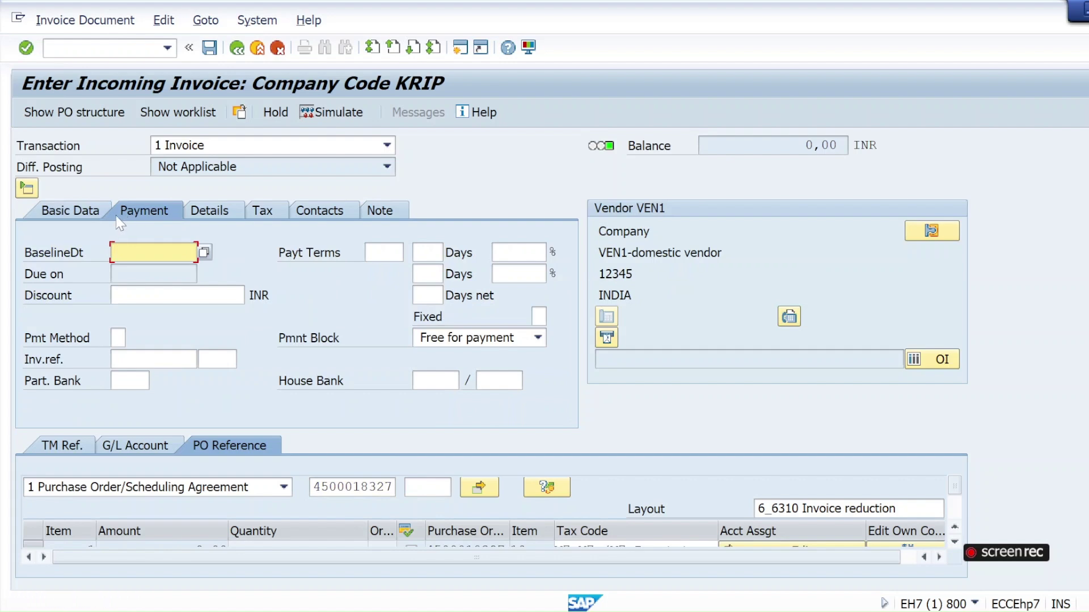
{"action": "left_click", "coordinate": [121, 252]}
{"action": "left_click", "coordinate": [125, 268]}
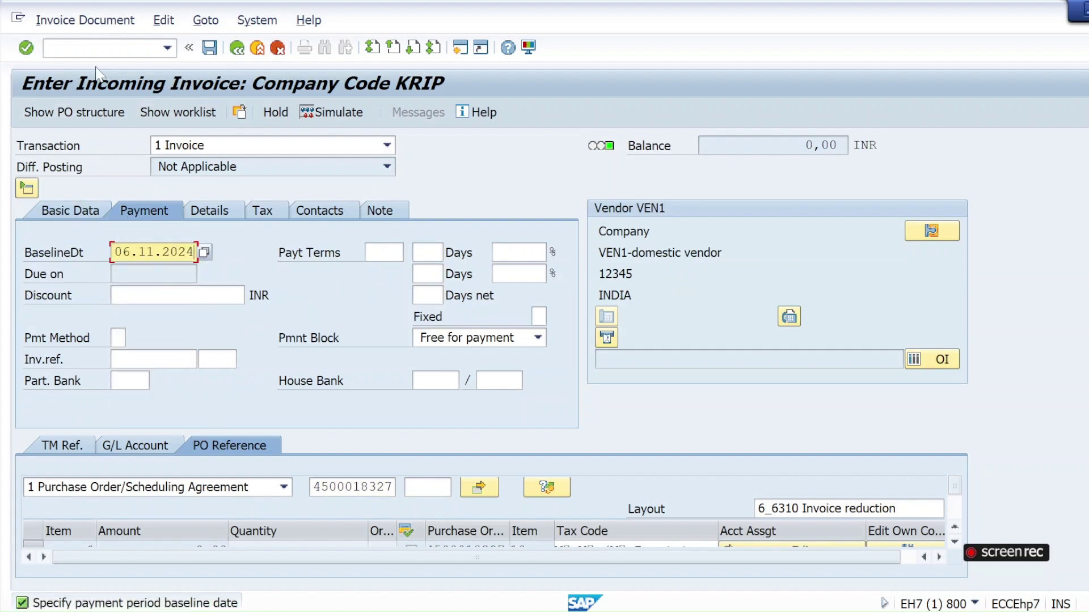
{"action": "left_click", "coordinate": [26, 47]}
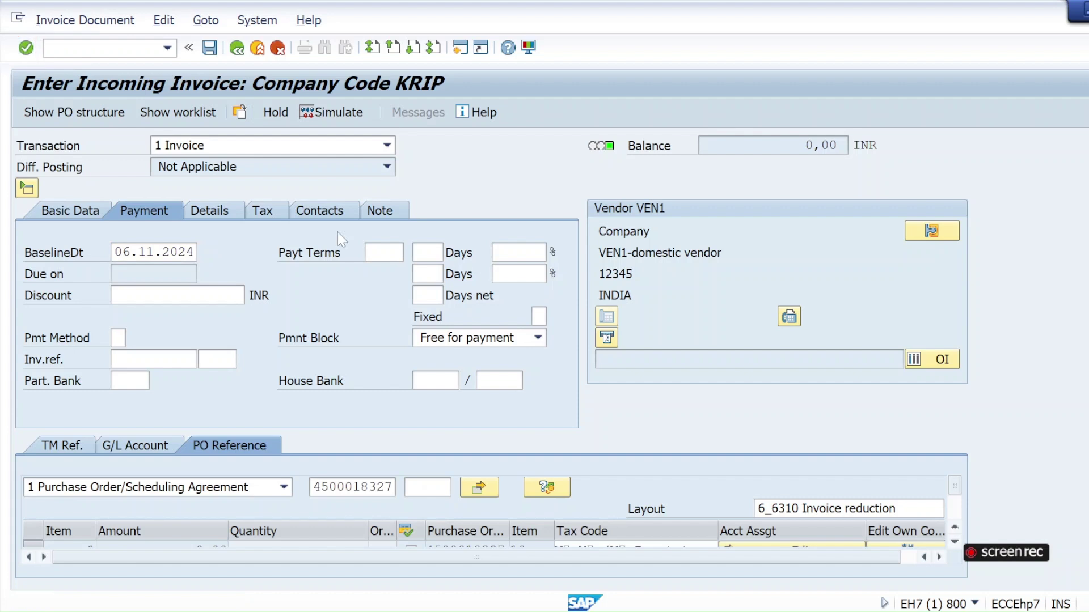
{"action": "left_click", "coordinate": [79, 211]}
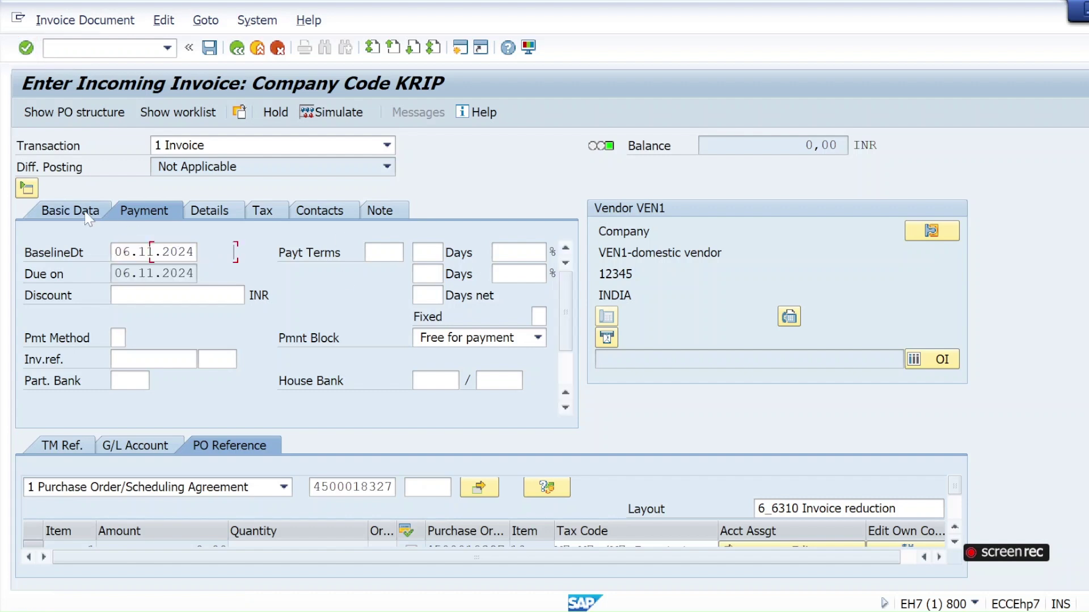
- Open the purchase order item's account assignment and try a total amount of 5000 INR
{"action": "left_click", "coordinate": [955, 542]}
{"action": "left_click", "coordinate": [814, 521]}
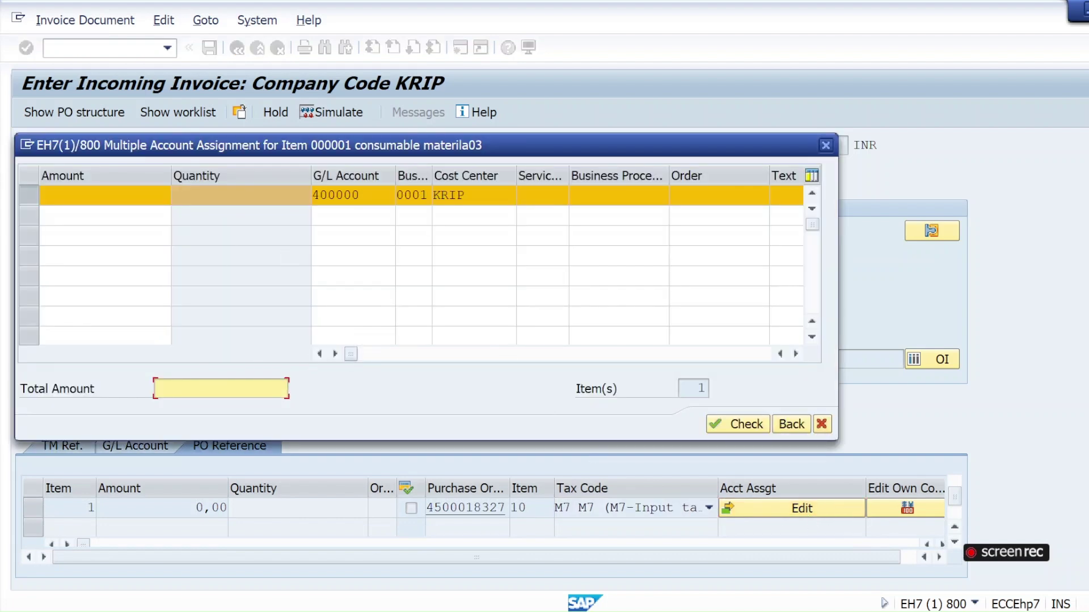
{"action": "type", "text": "5000"}
{"action": "key", "text": "Return"}
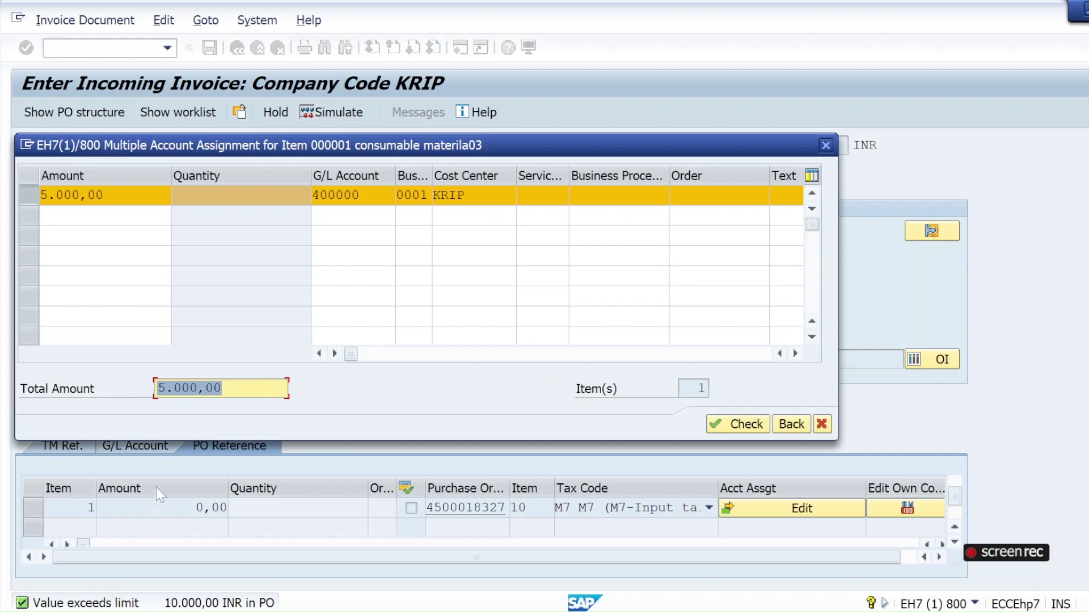
- Set the account assignment's total amount to 4000 INR, check it and return to the invoice
{"action": "left_click", "coordinate": [224, 389]}
{"action": "key", "text": "BackSpace"}
{"action": "key", "text": "BackSpace"}
{"action": "key", "text": "BackSpace"}
{"action": "key", "text": "BackSpace"}
{"action": "key", "text": "BackSpace"}
{"action": "key", "text": "BackSpace"}
{"action": "key", "text": "BackSpace"}
{"action": "key", "text": "BackSpace"}
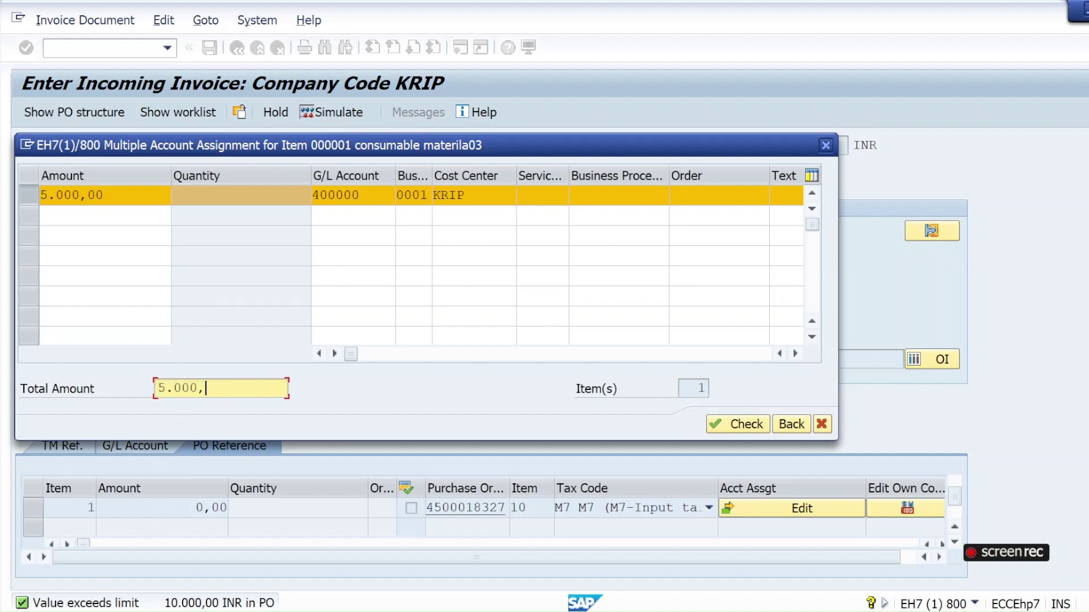
{"action": "type", "text": "4000"}
{"action": "key", "text": "Return"}
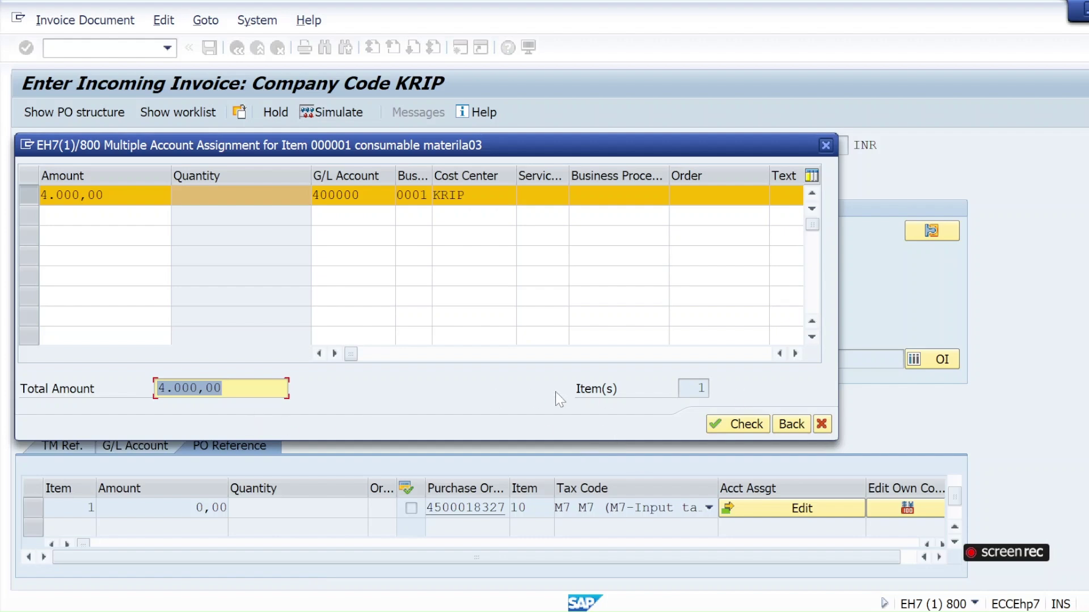
{"action": "left_click", "coordinate": [745, 425]}
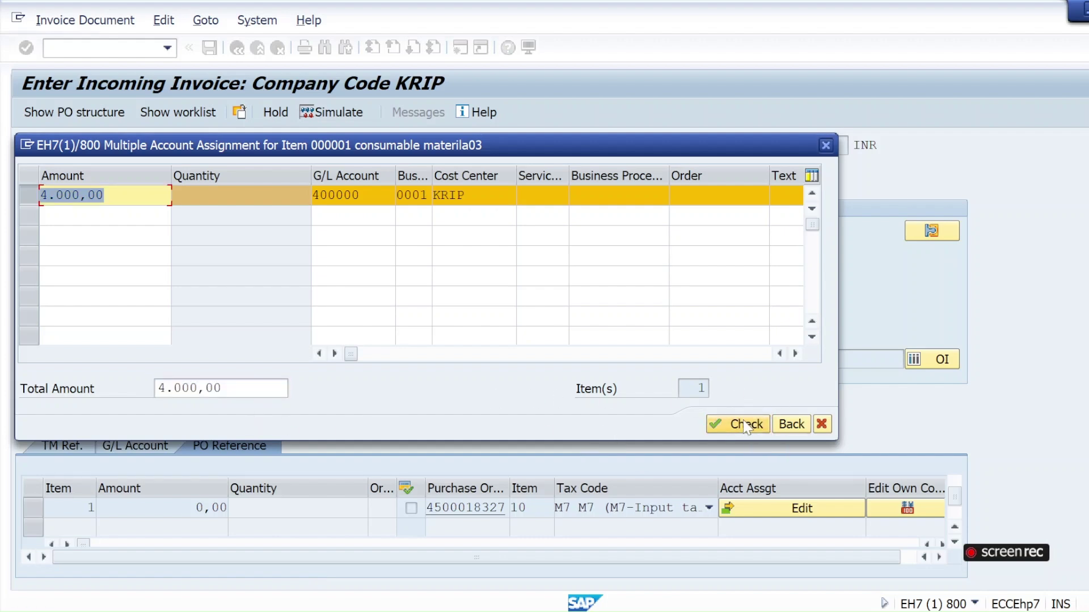
{"action": "left_click", "coordinate": [791, 425]}
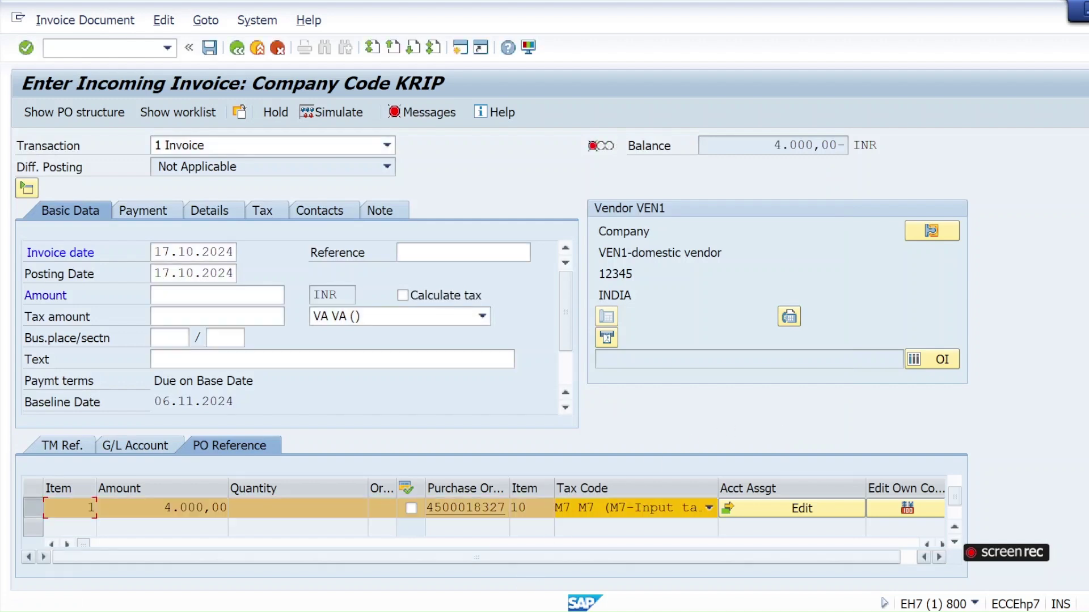
- Choose tax code M7 (M7-Input tax-10%) for this invoice and have its tax calculated automatically
{"action": "left_click", "coordinate": [482, 316]}
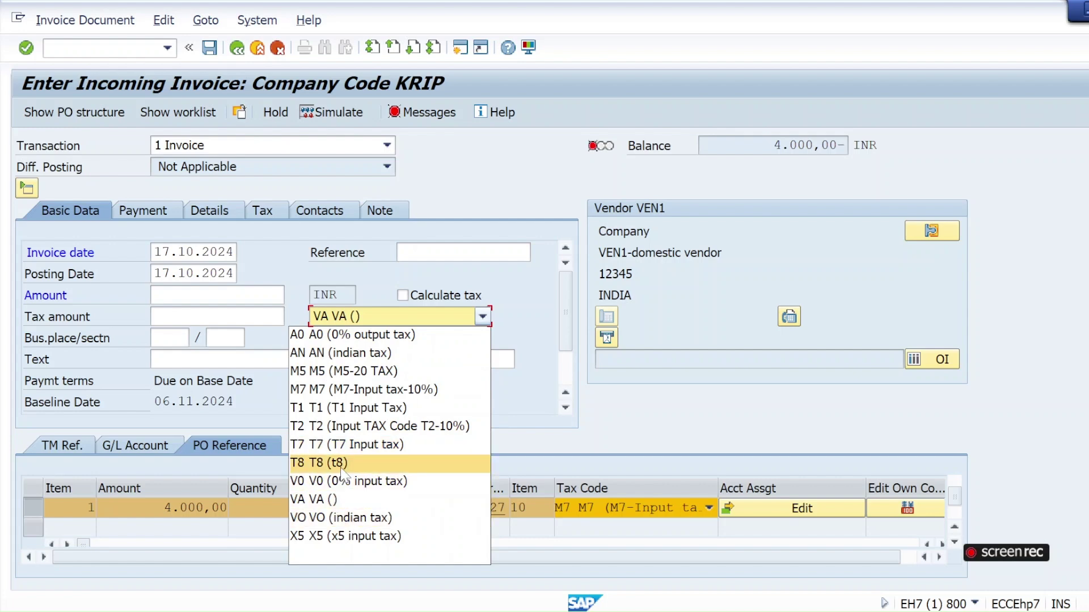
{"action": "left_click", "coordinate": [333, 389]}
{"action": "left_click", "coordinate": [402, 295]}
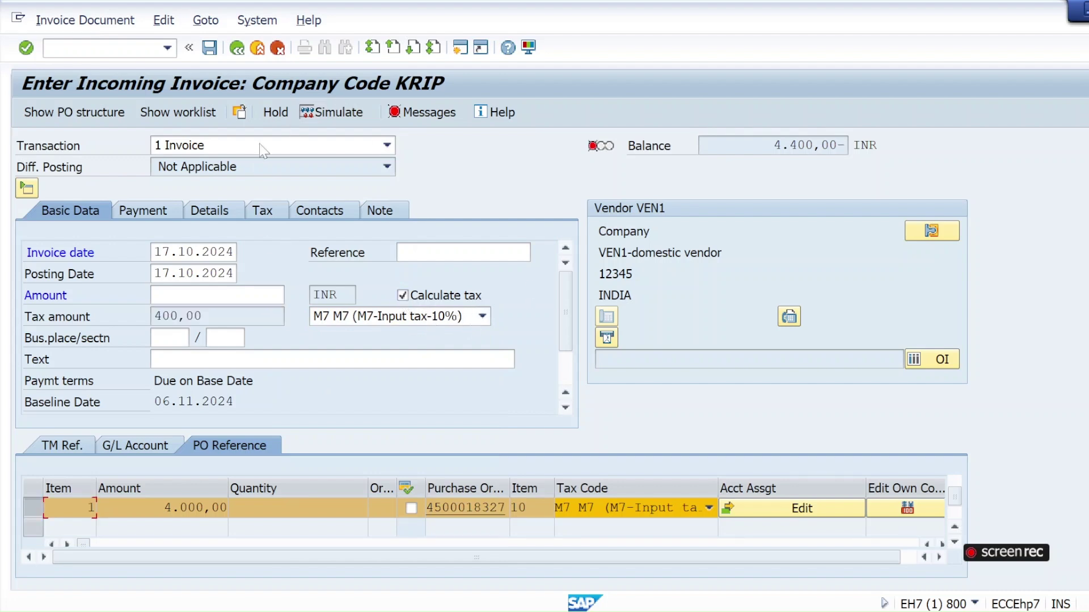
- Set the invoice amount to 4400 INR, then simulate and post the invoice document
{"action": "left_click", "coordinate": [217, 295]}
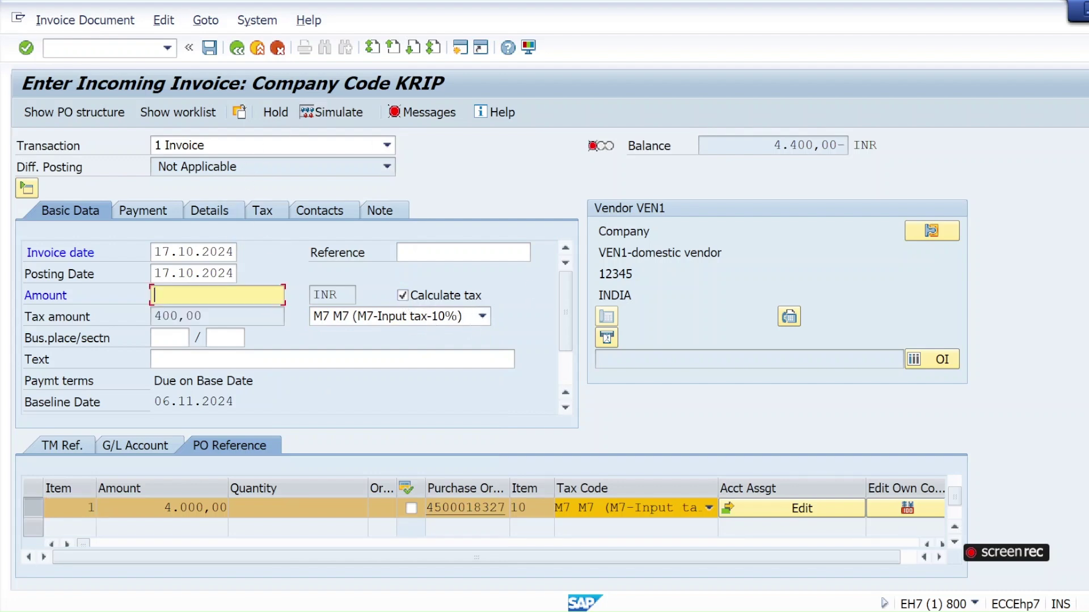
{"action": "type", "text": "4400"}
{"action": "left_click", "coordinate": [26, 48]}
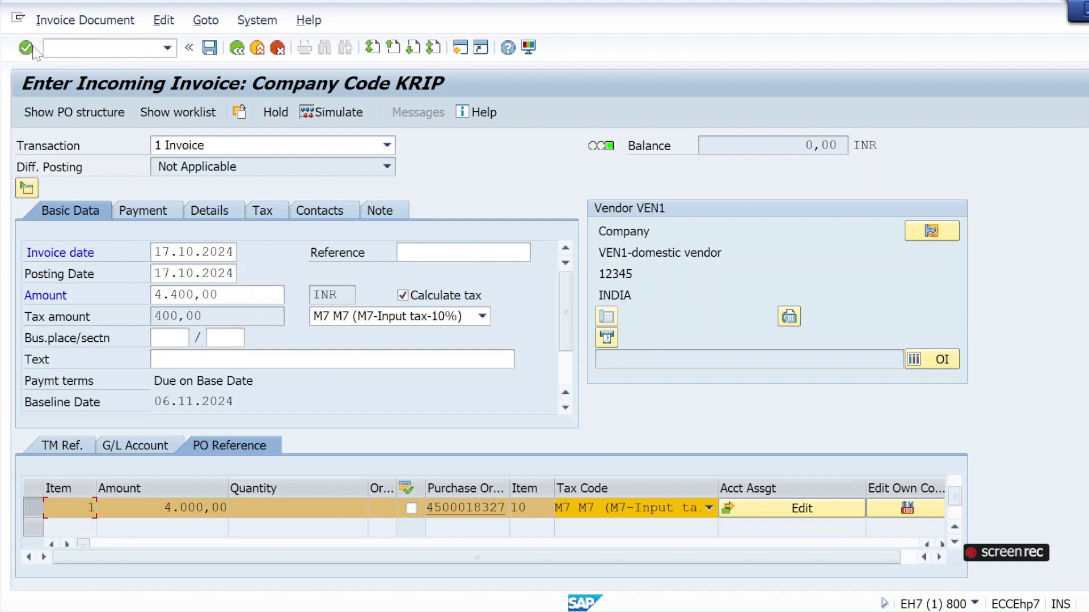
{"action": "left_click", "coordinate": [313, 113]}
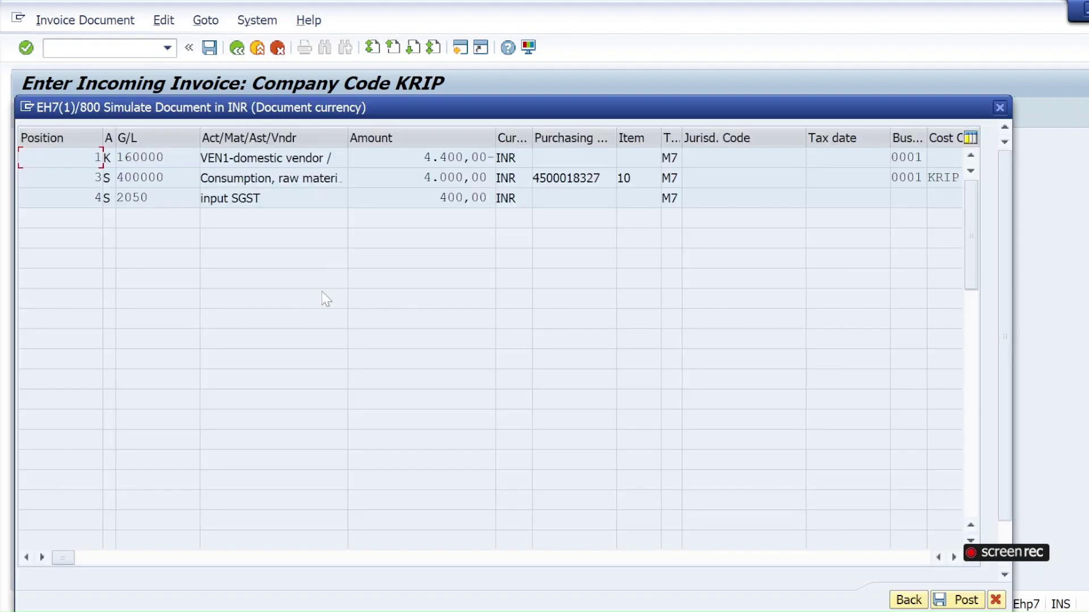
{"action": "left_click", "coordinate": [962, 599]}
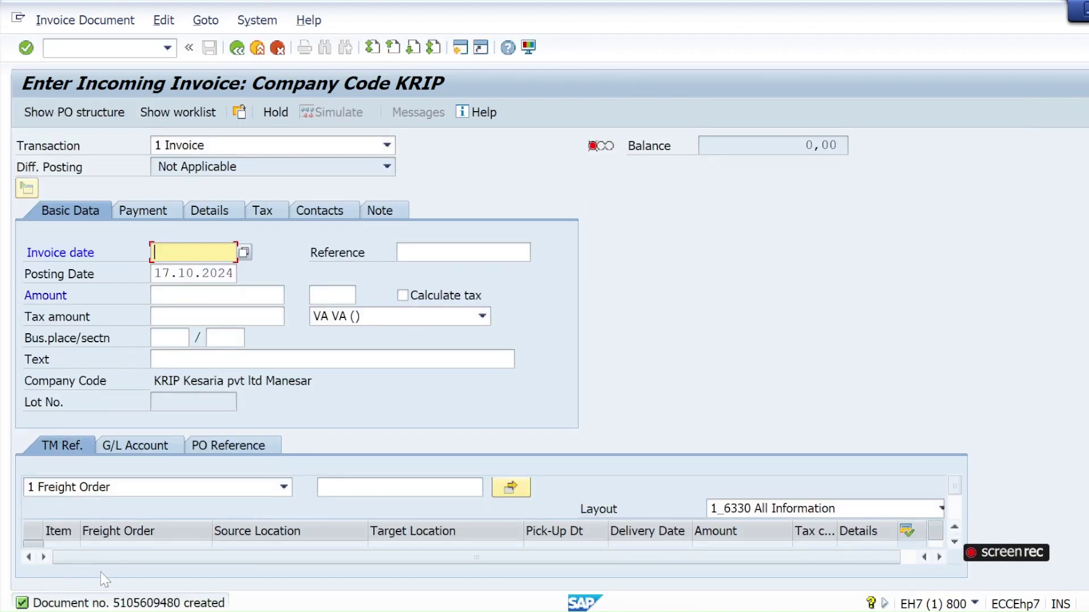
- Open transaction ME23N with /nme23n and display the framework purchase order by its copied document number
{"action": "left_click", "coordinate": [108, 48]}
{"action": "type", "text": "/nme23n"}
{"action": "key", "text": "Return"}
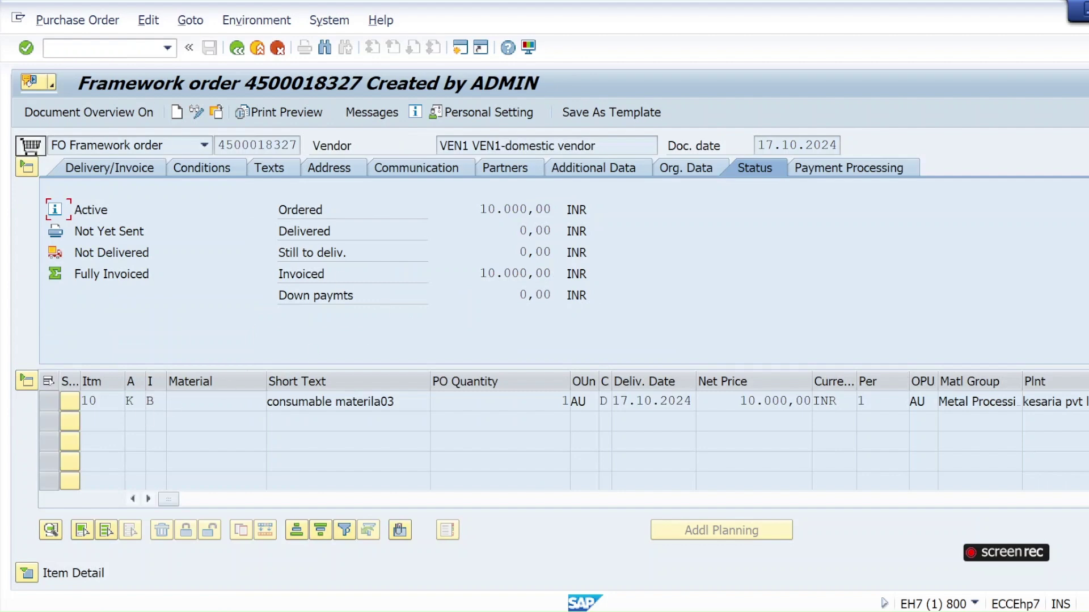
{"action": "left_click", "coordinate": [217, 113]}
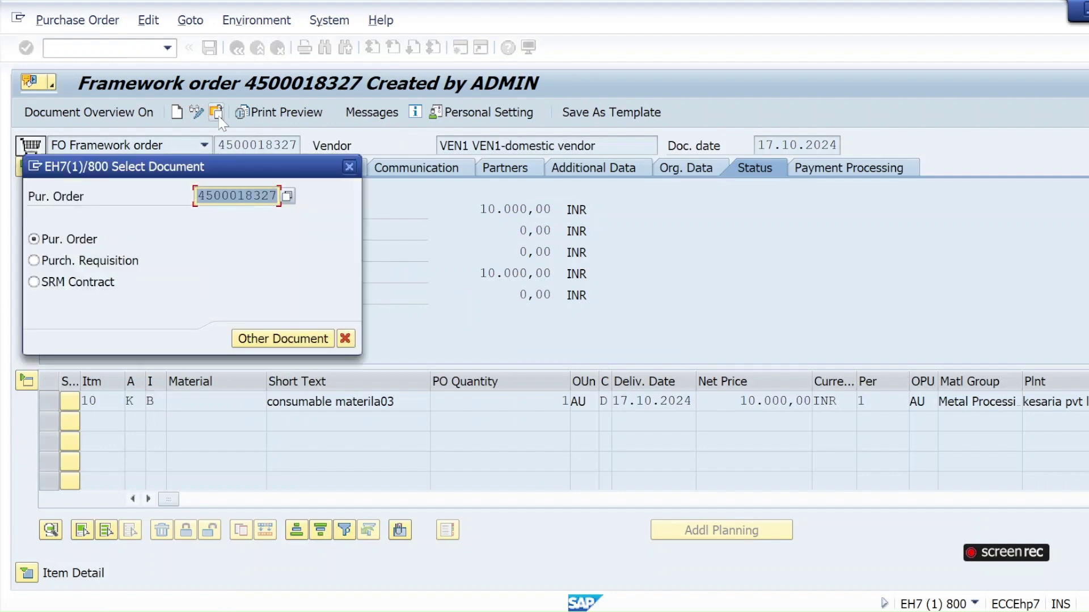
{"action": "key", "text": "BackSpace"}
{"action": "key", "text": "ctrl+v"}
{"action": "key", "text": "Return"}
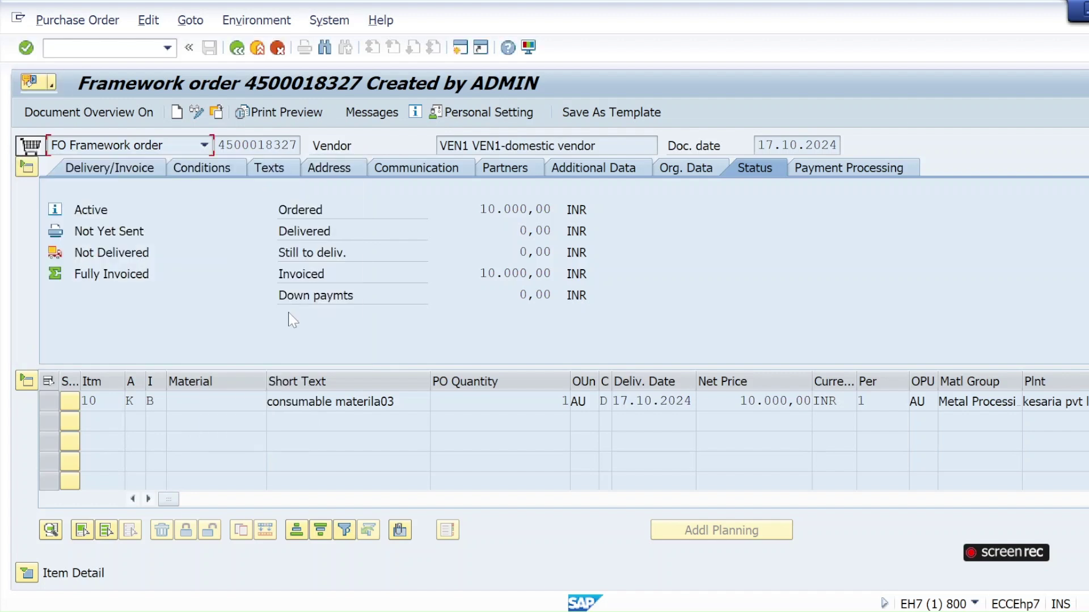
- Review the item's purchase order history, then examine the delivered, still-to-deliver and invoiced amounts in the header status
{"action": "left_click", "coordinate": [27, 573]}
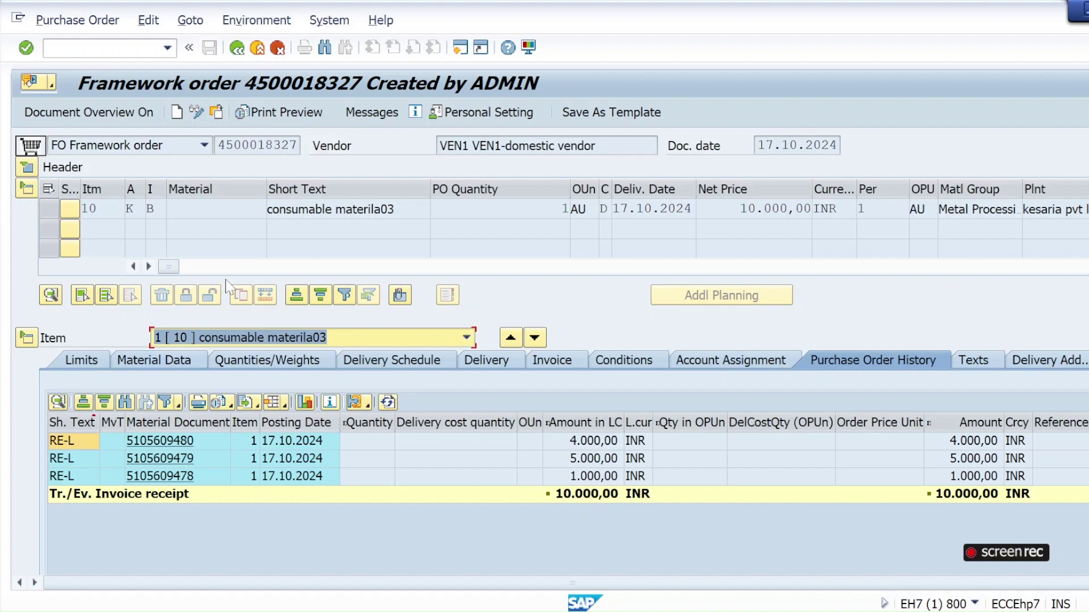
{"action": "left_click", "coordinate": [26, 168]}
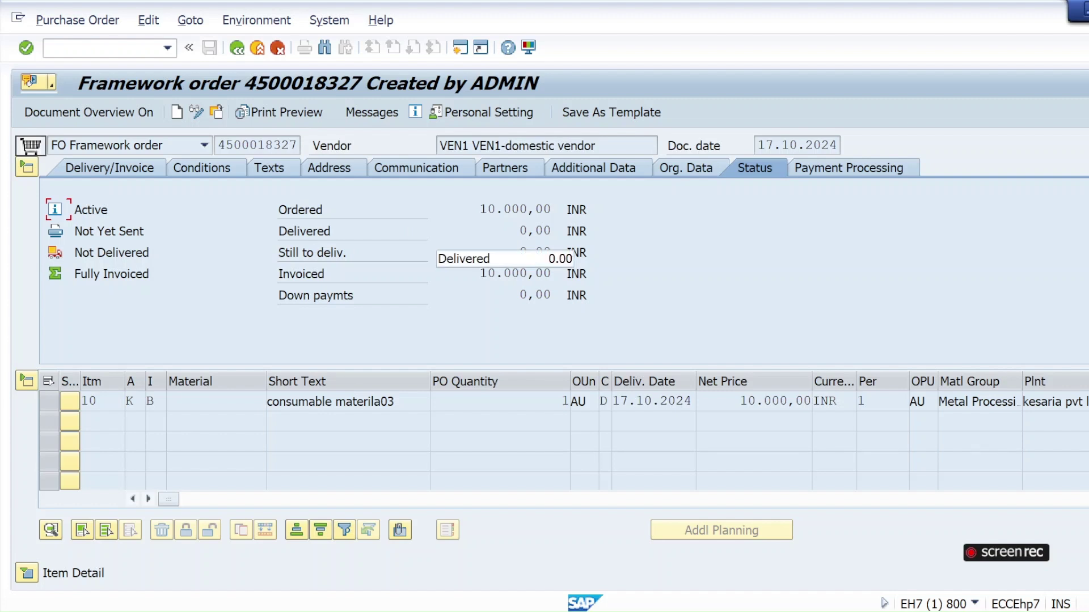
{"action": "left_click_drag", "start_coordinate": [551, 231], "coordinate": [520, 231]}
{"action": "key", "text": "Tab"}
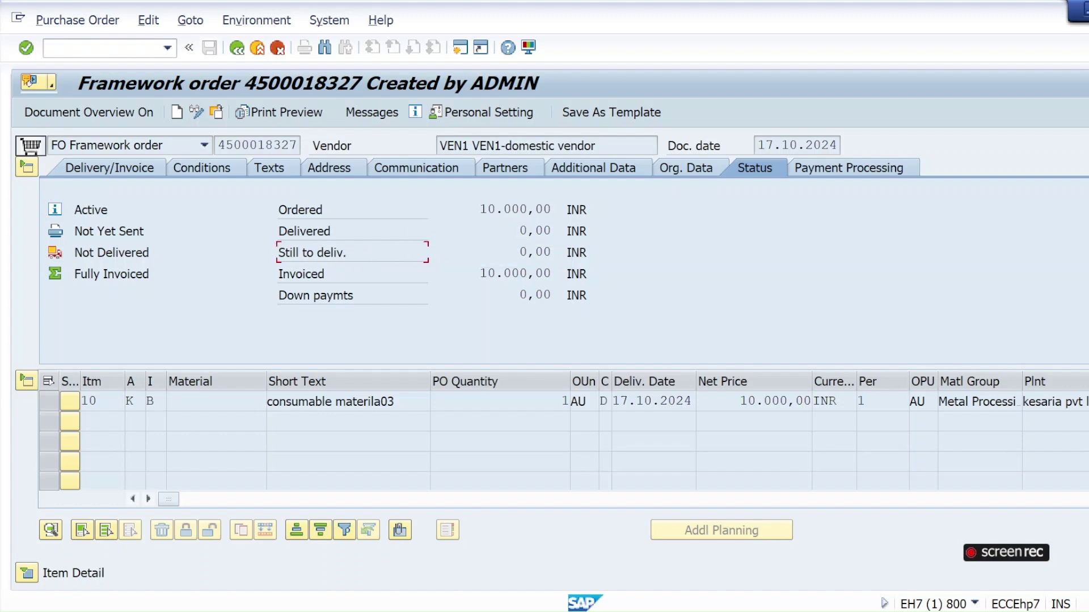
{"action": "key", "text": "Tab"}
{"action": "key", "text": "shift+Right"}
{"action": "key", "text": "shift+Right"}
{"action": "key", "text": "shift+Right"}
{"action": "key", "text": "shift+Right"}
{"action": "key", "text": "shift+Right"}
{"action": "key", "text": "shift+Right"}
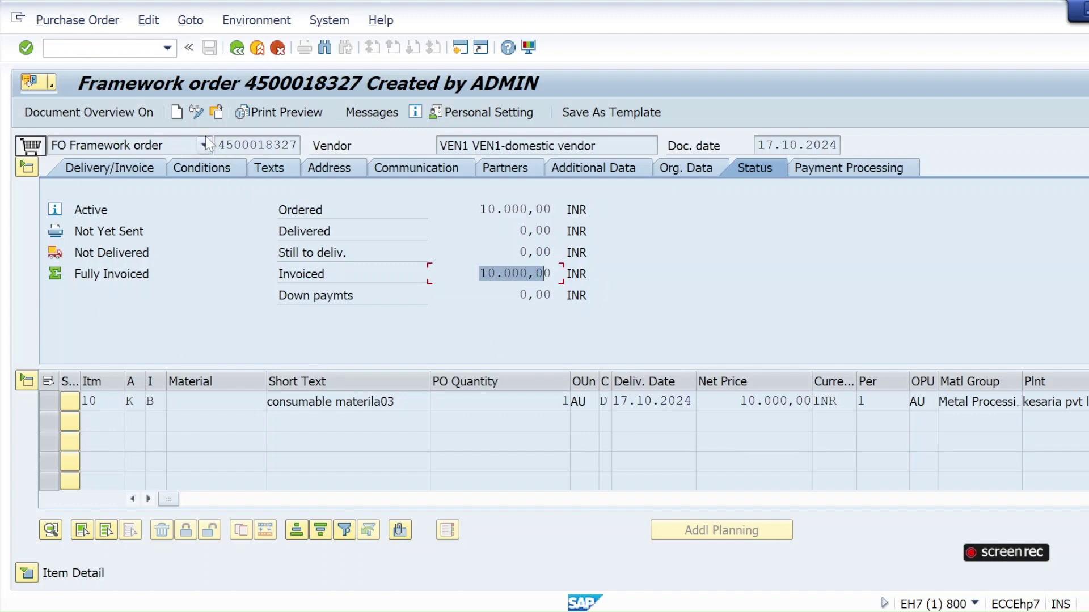
- Switch to the running PowerPoint slide show with the Characteristics of Blanket Purchase Orders slide
{"action": "left_click", "coordinate": [48, 48]}
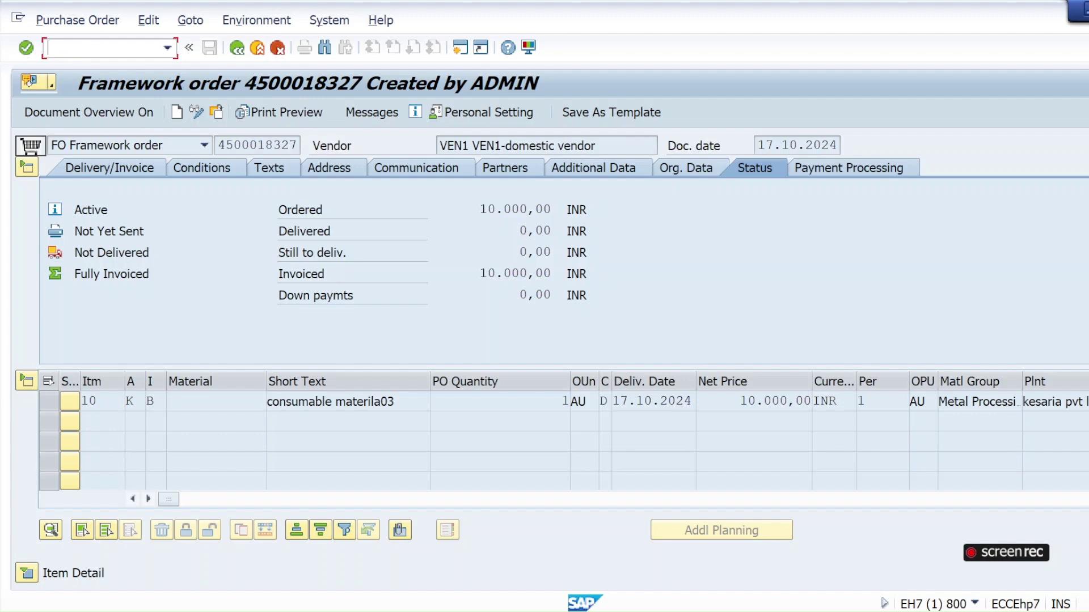
{"action": "key", "text": "alt+Tab"}
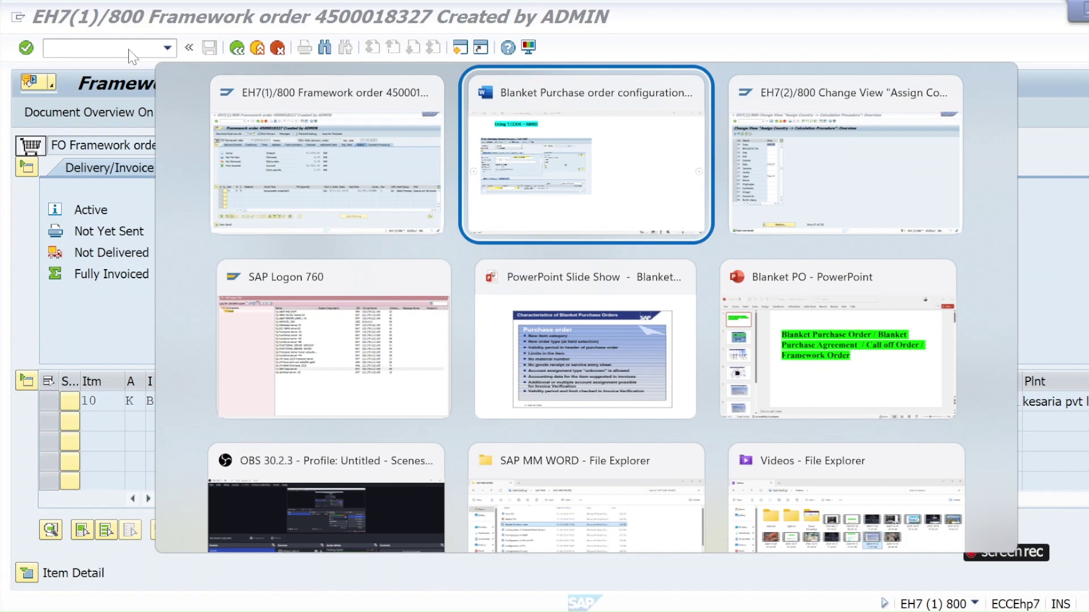
{"action": "key", "text": "alt+Down"}
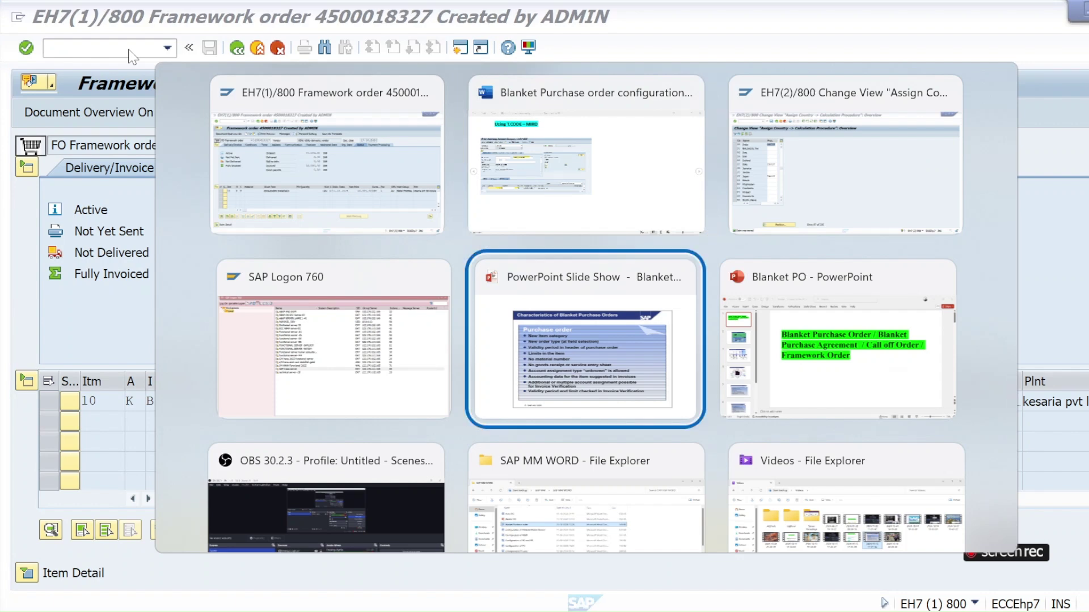
{"action": "key", "text": "Return"}
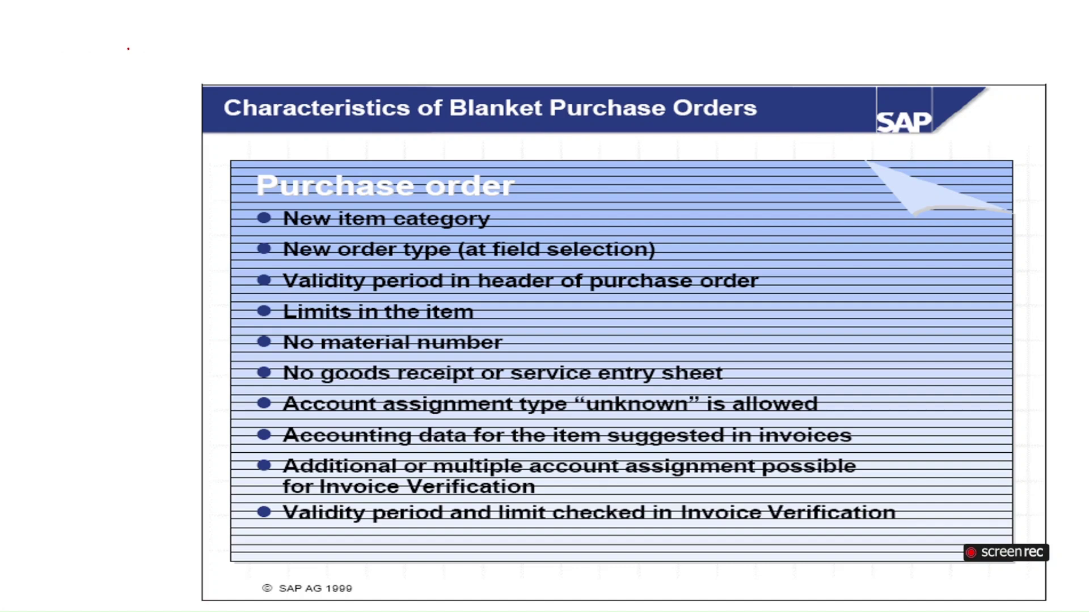